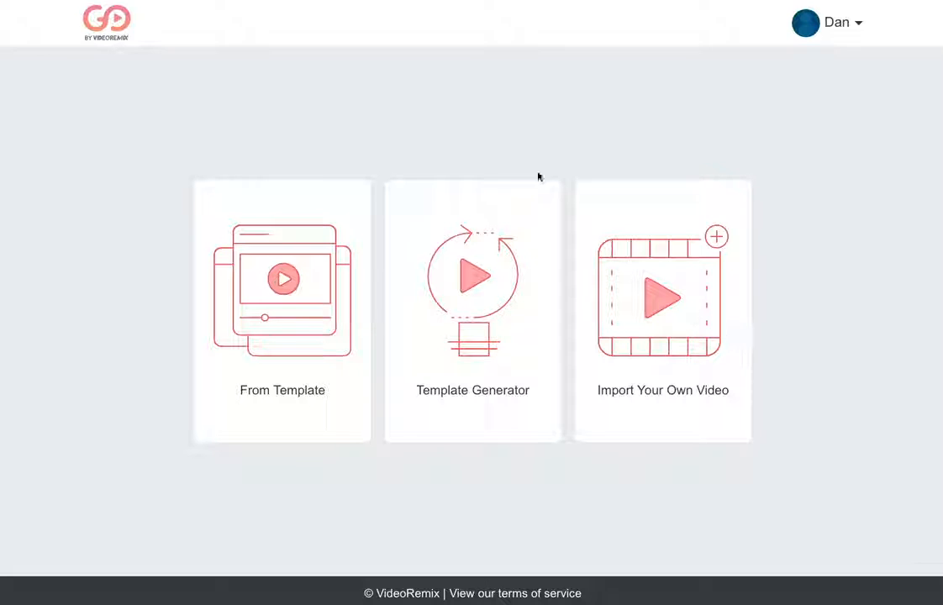
Step: Start a new video from a template and look through the gallery of available niche templates
click(284, 288)
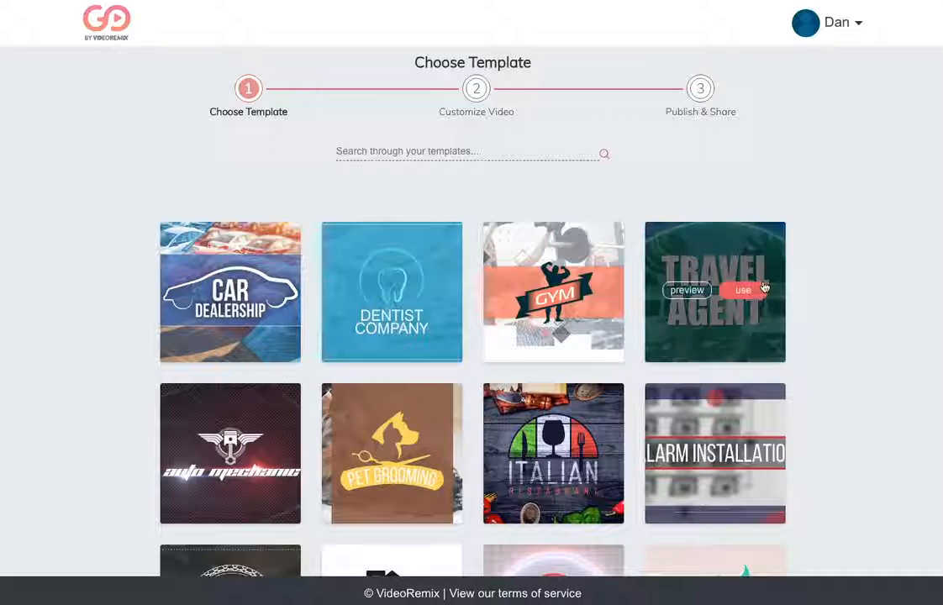
scroll(765, 288, down, 6)
scroll(765, 288, up, 5)
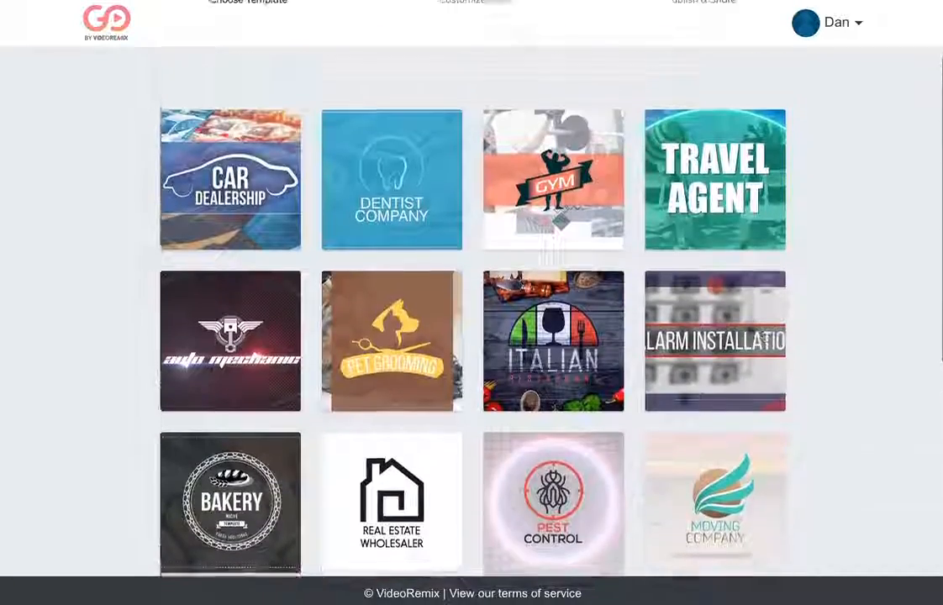
scroll(764, 287, down, 5)
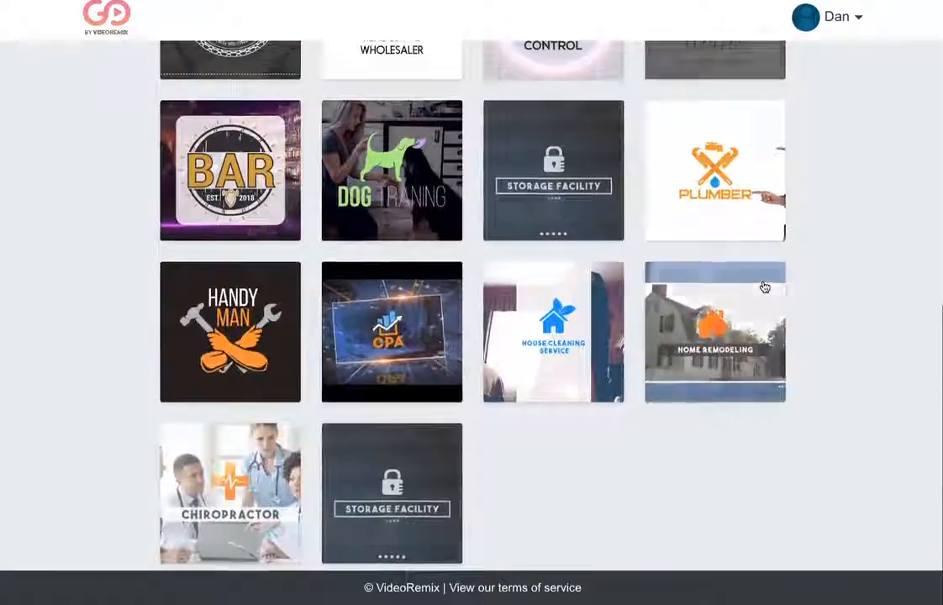
scroll(765, 287, up, 3)
scroll(765, 288, up, 4)
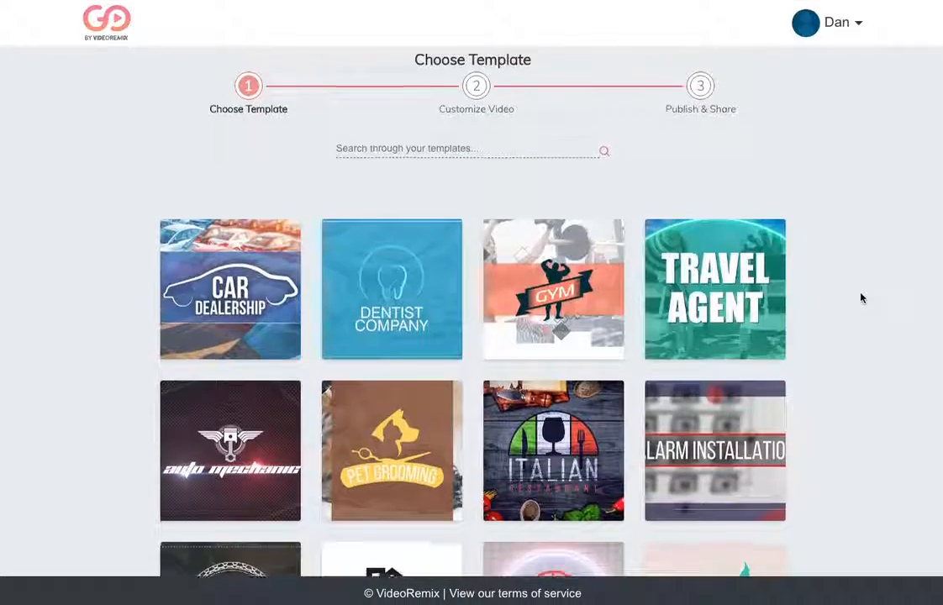
scroll(859, 297, down, 3)
scroll(861, 297, down, 3)
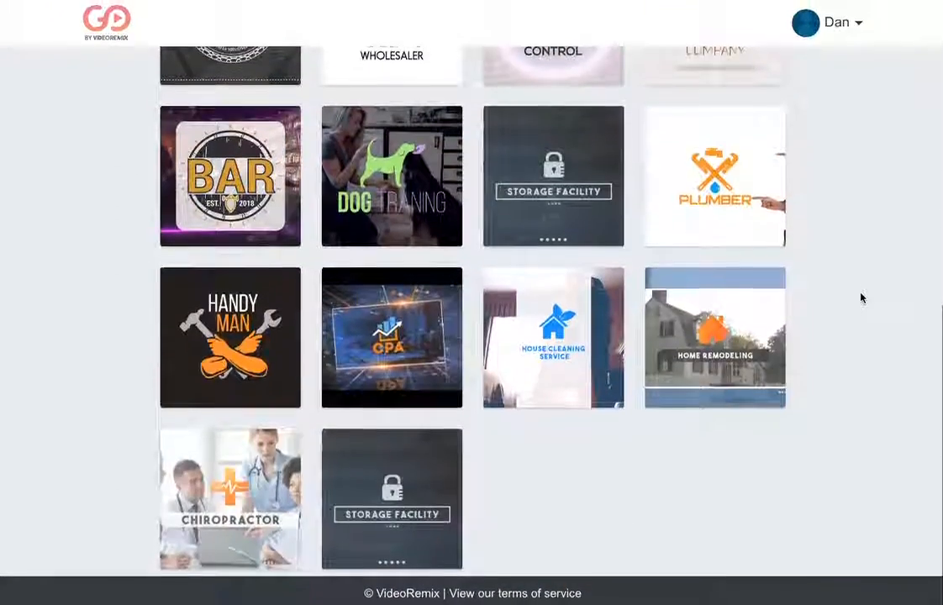
scroll(861, 297, up, 5)
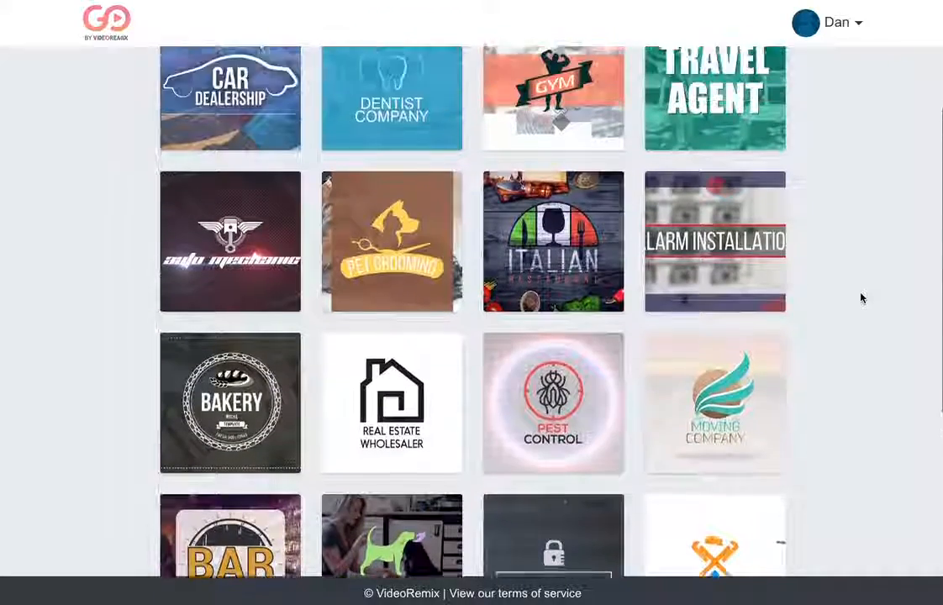
scroll(861, 297, up, 3)
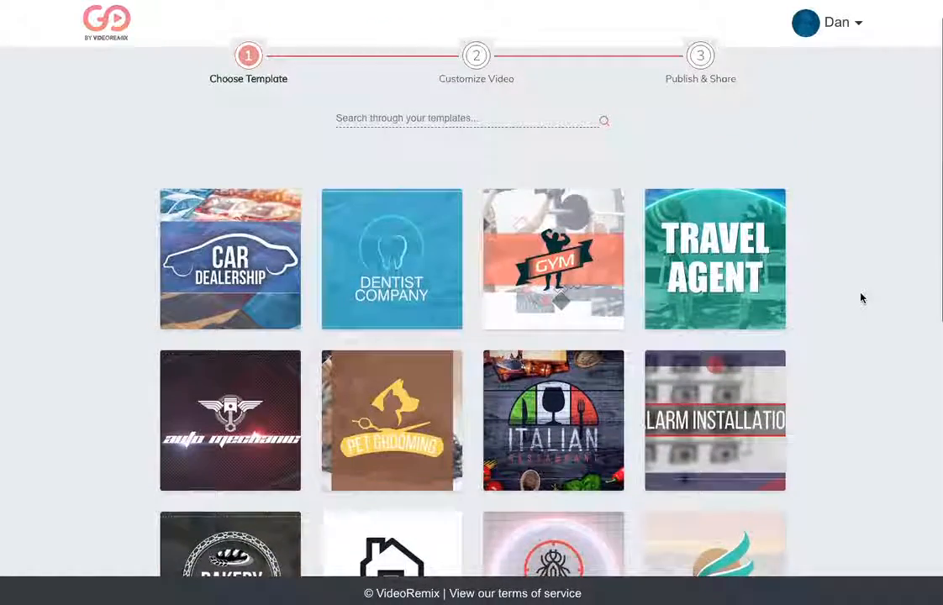
scroll(861, 298, down, 1)
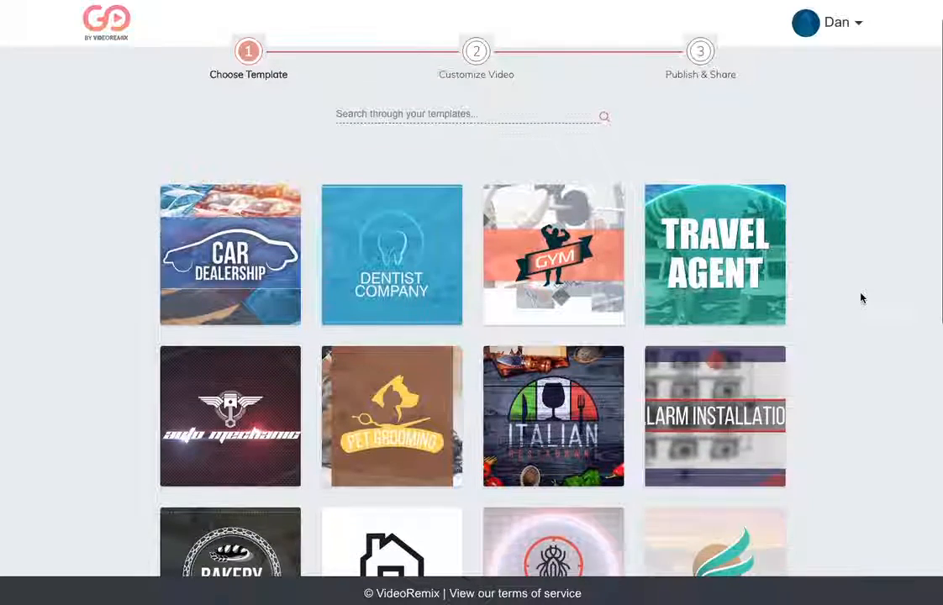
scroll(861, 297, up, 1)
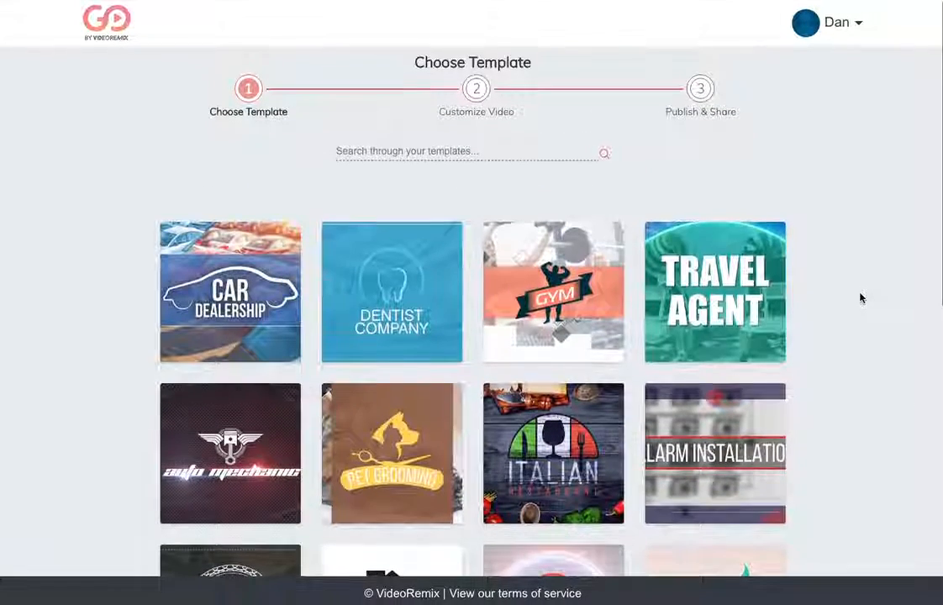
Step: Watch part of the Travel Agent template's preview with the sound muted, and use that template for the video
mouse_move(512, 290)
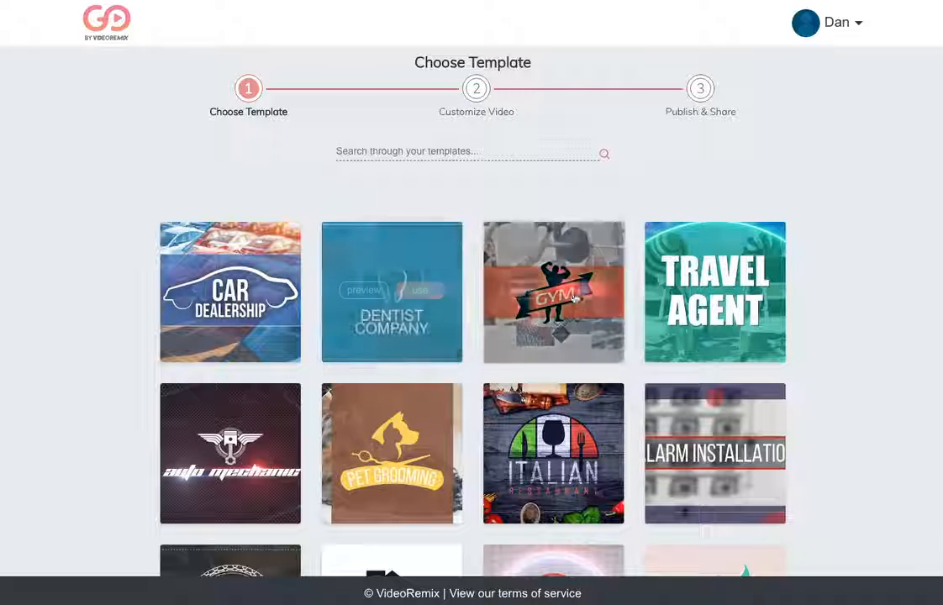
mouse_move(690, 312)
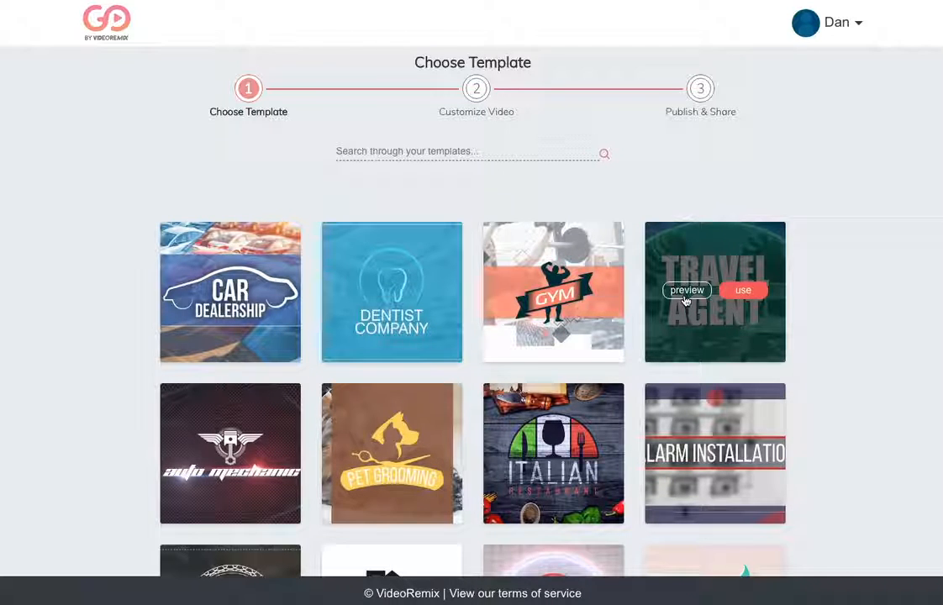
click(686, 291)
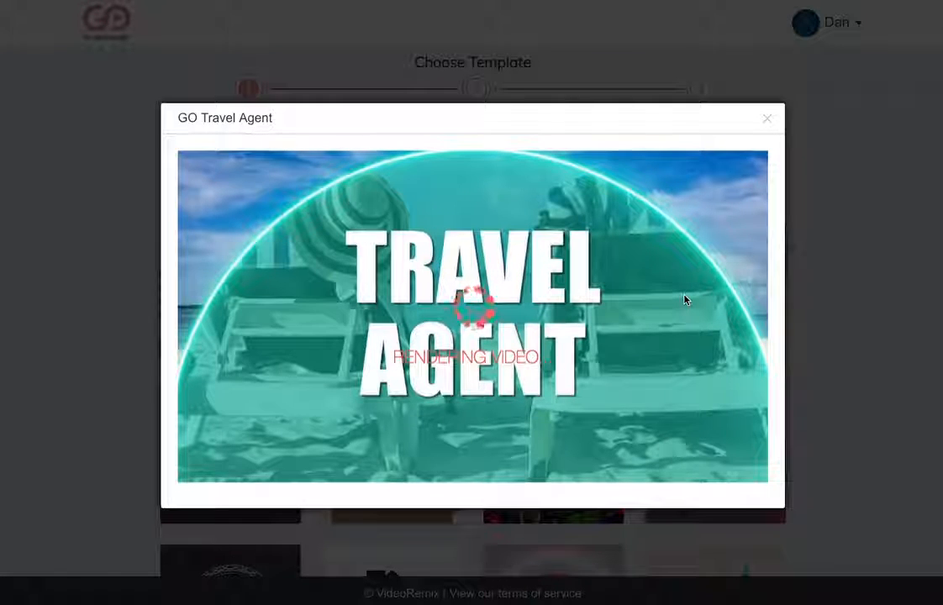
click(450, 288)
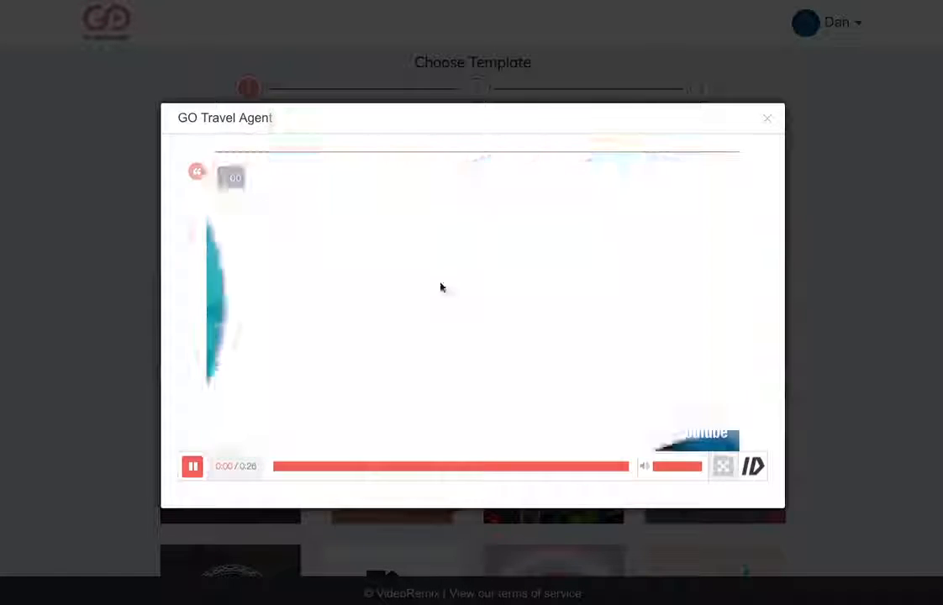
drag(689, 469, 609, 468)
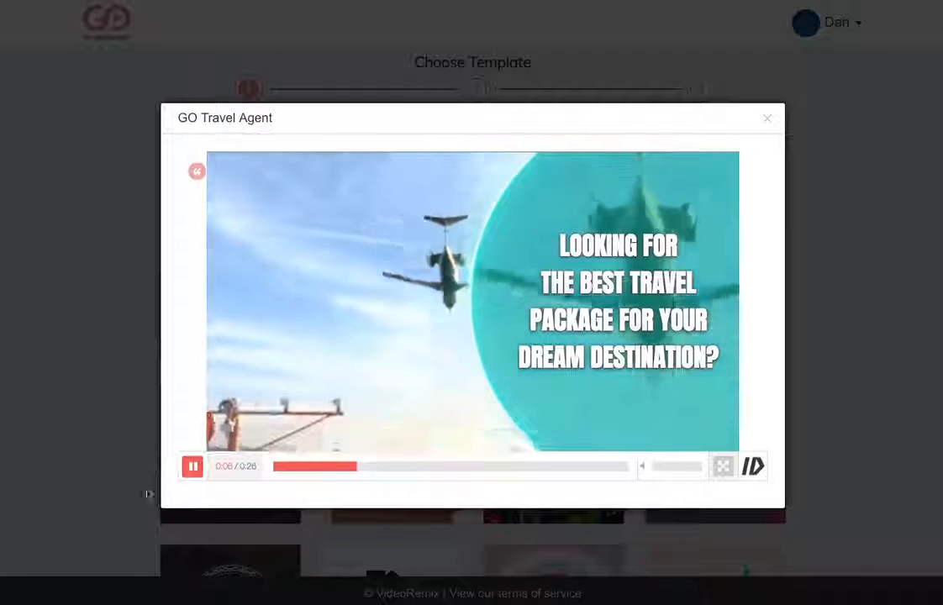
click(193, 469)
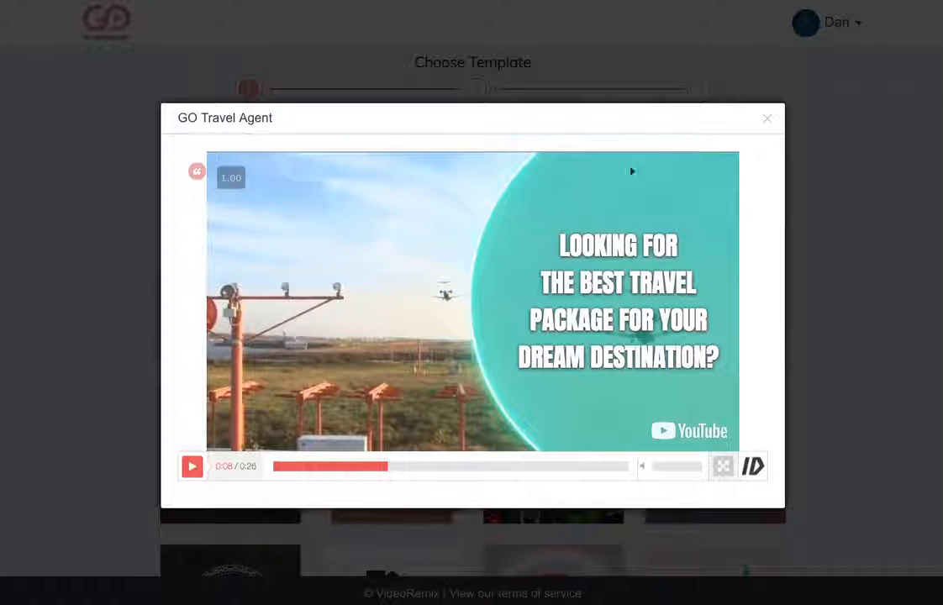
click(768, 120)
mouse_move(743, 307)
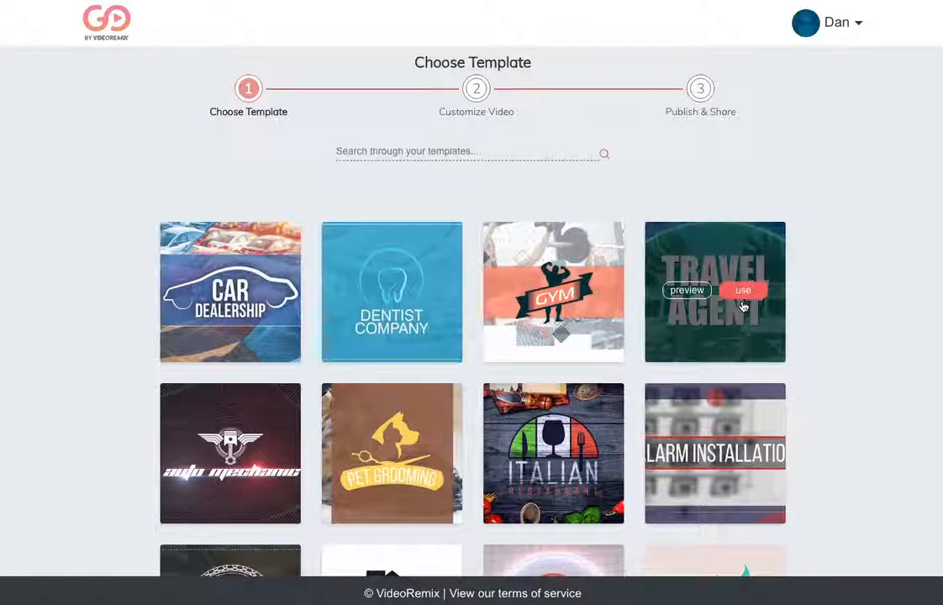
click(743, 298)
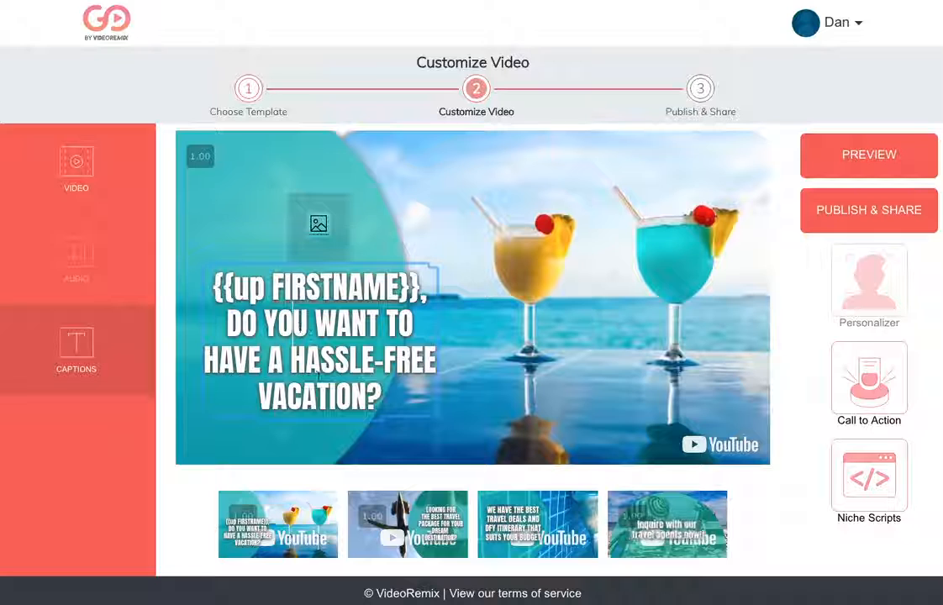
Step: Examine the background colour options for the {{up FIRSTNAME}} caption in the first scene
click(322, 376)
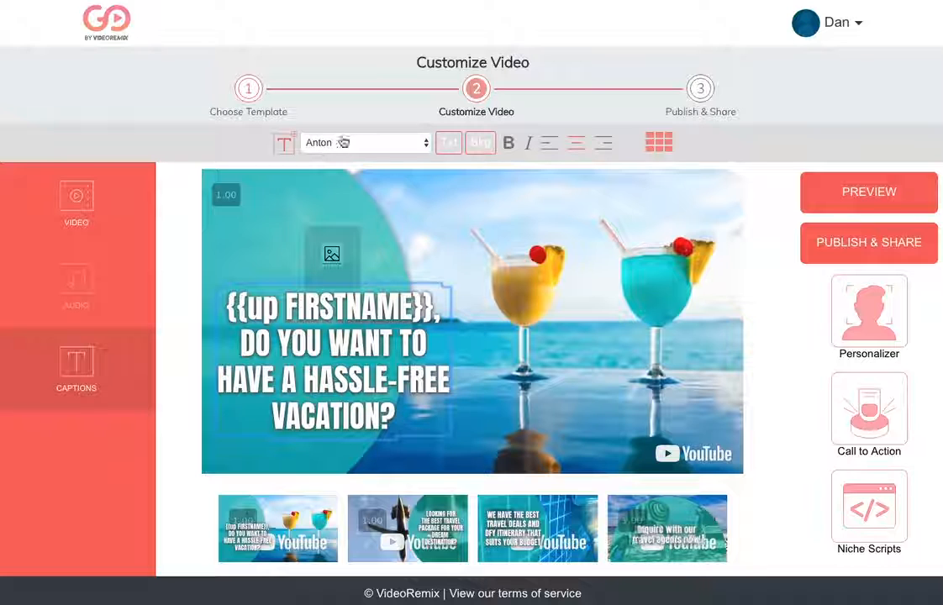
click(481, 143)
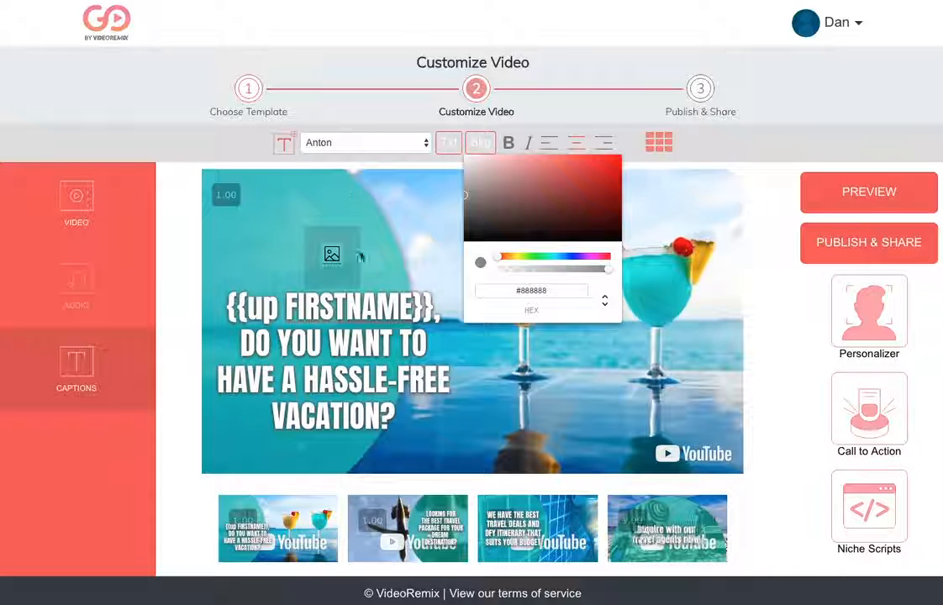
click(402, 316)
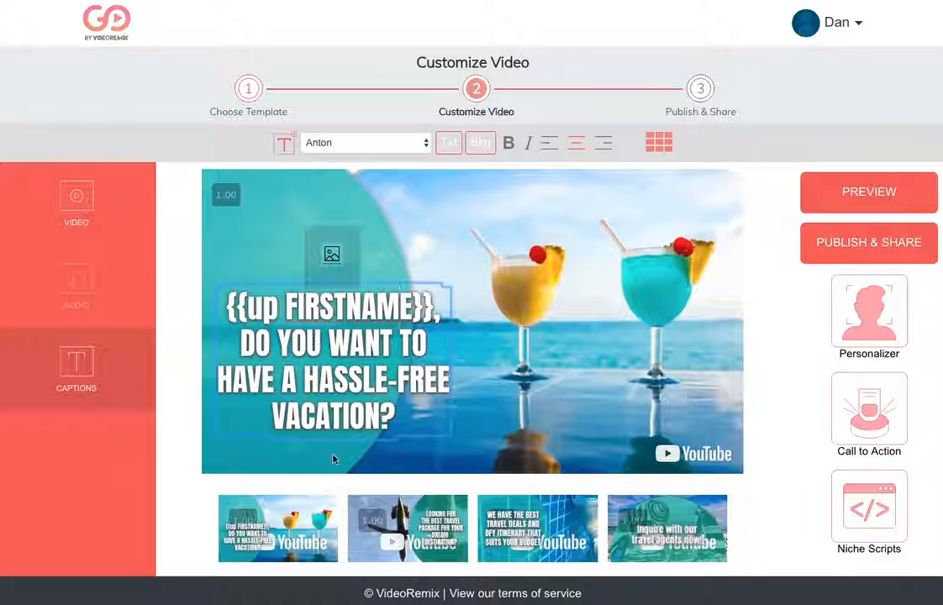
Step: Move the first scene's image placeholder slightly up and shift the {{up FIRSTNAME}} caption slightly to the right beneath it
click(333, 255)
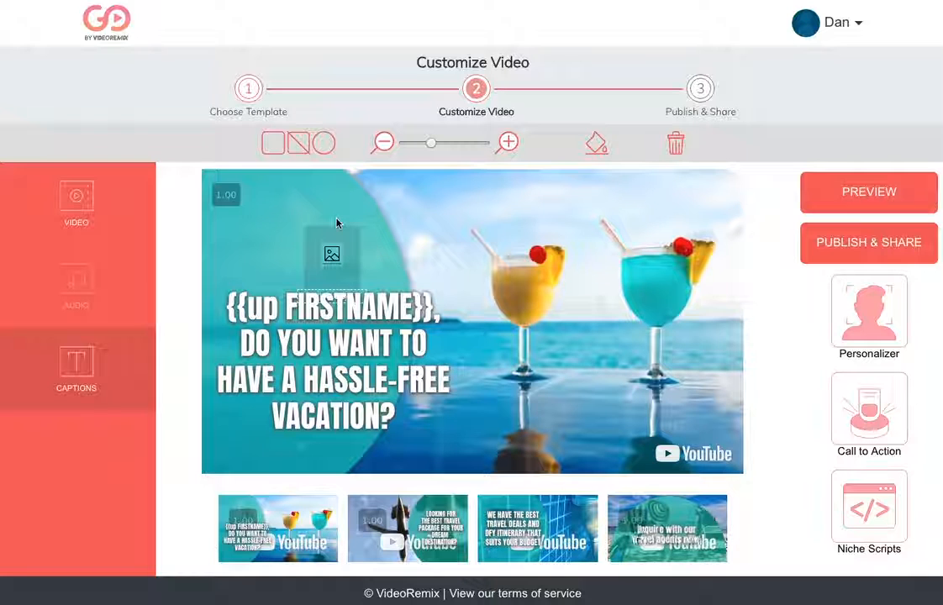
drag(337, 235, 336, 219)
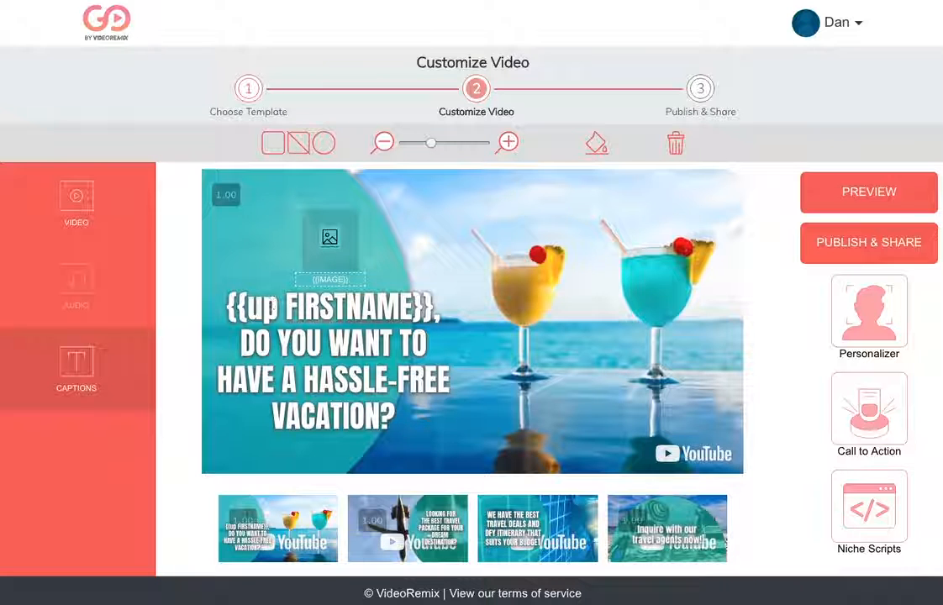
drag(228, 309, 242, 309)
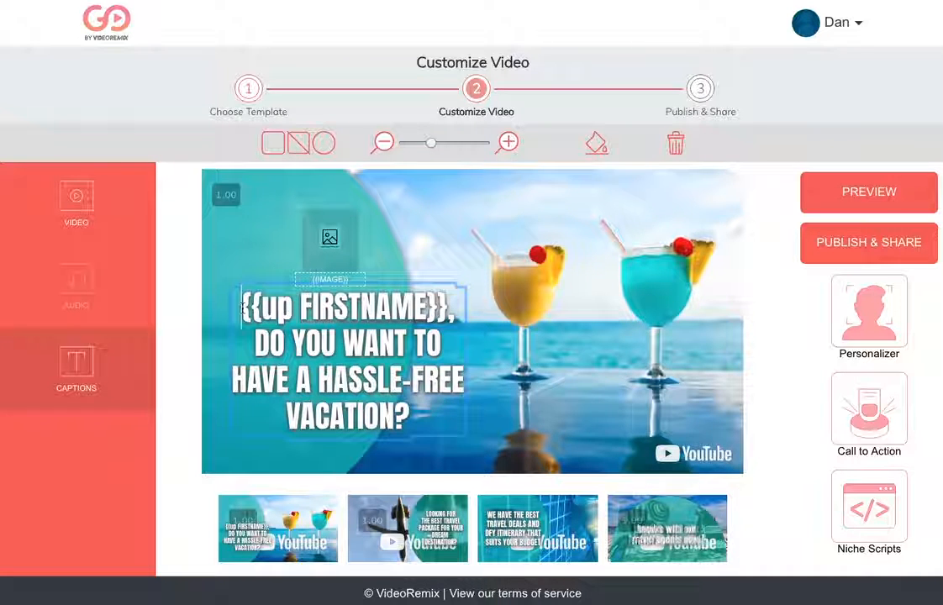
click(339, 342)
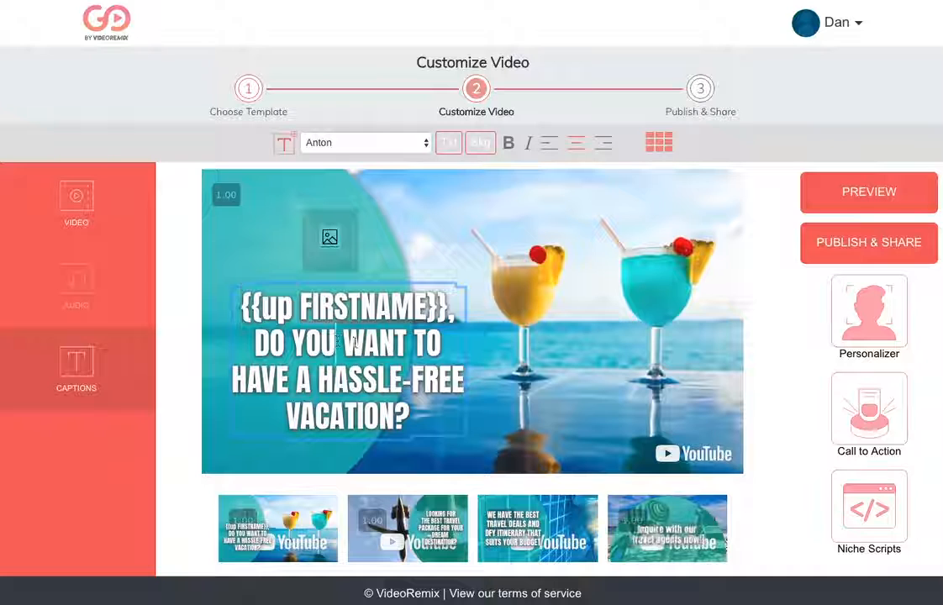
mouse_move(408, 439)
mouse_down()
mouse_move(417, 462)
mouse_move(468, 437)
mouse_move(449, 469)
mouse_move(699, 377)
mouse_move(416, 438)
mouse_move(403, 424)
mouse_up()
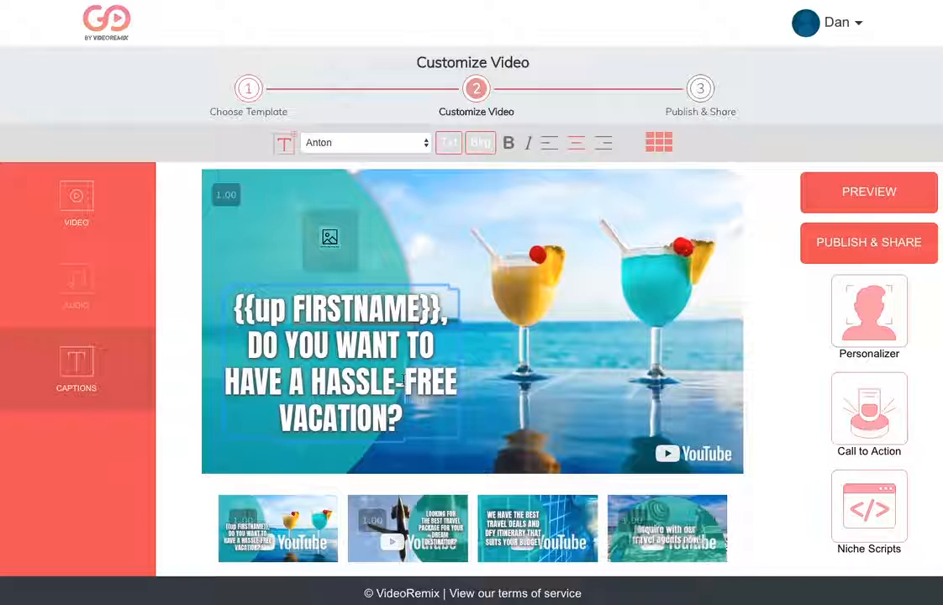
click(404, 381)
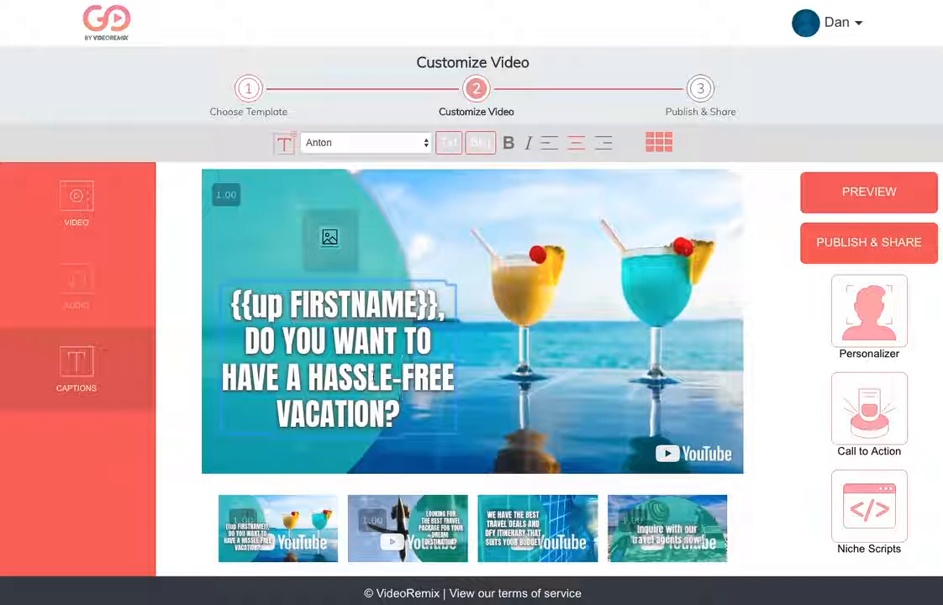
mouse_move(399, 417)
mouse_down()
mouse_move(396, 406)
mouse_move(426, 418)
mouse_move(404, 422)
mouse_up()
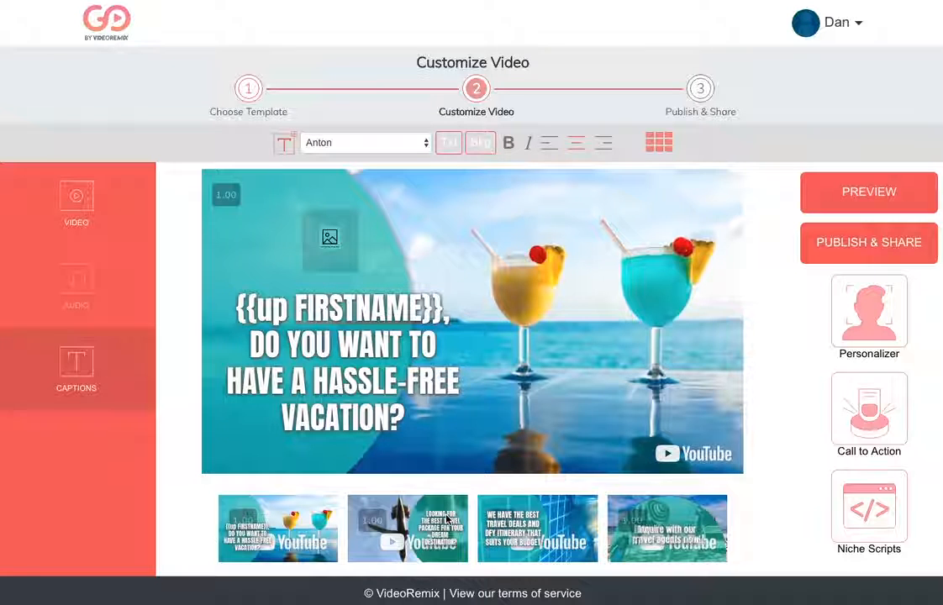
Step: Review the second and third scenes and open the fourth scene, "Inquire with our travel agents now!"
click(388, 501)
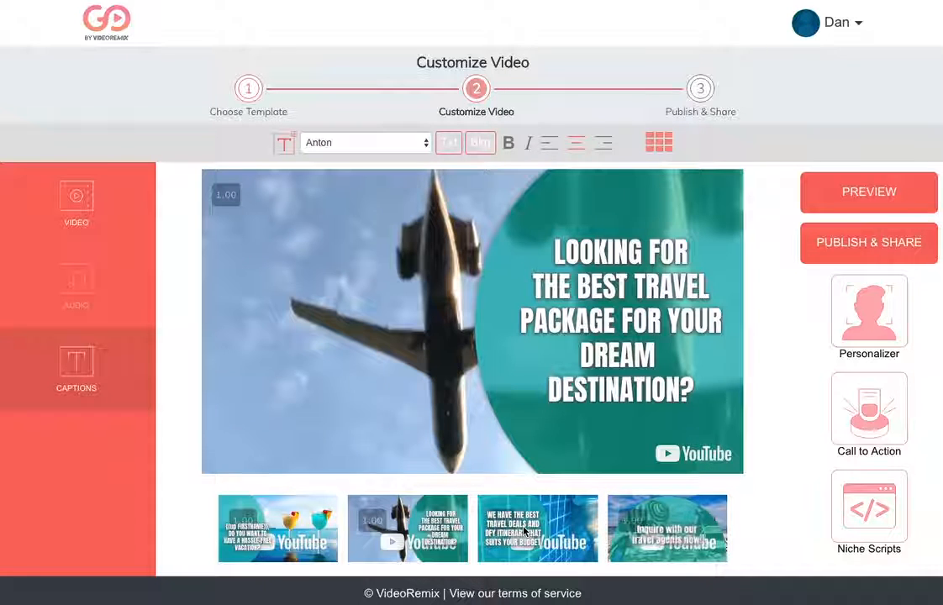
click(525, 532)
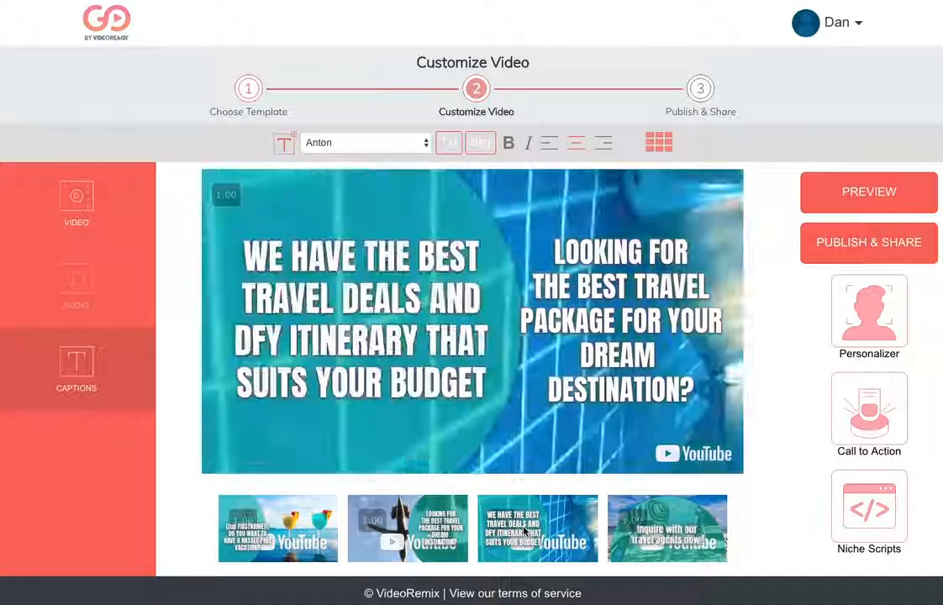
click(656, 519)
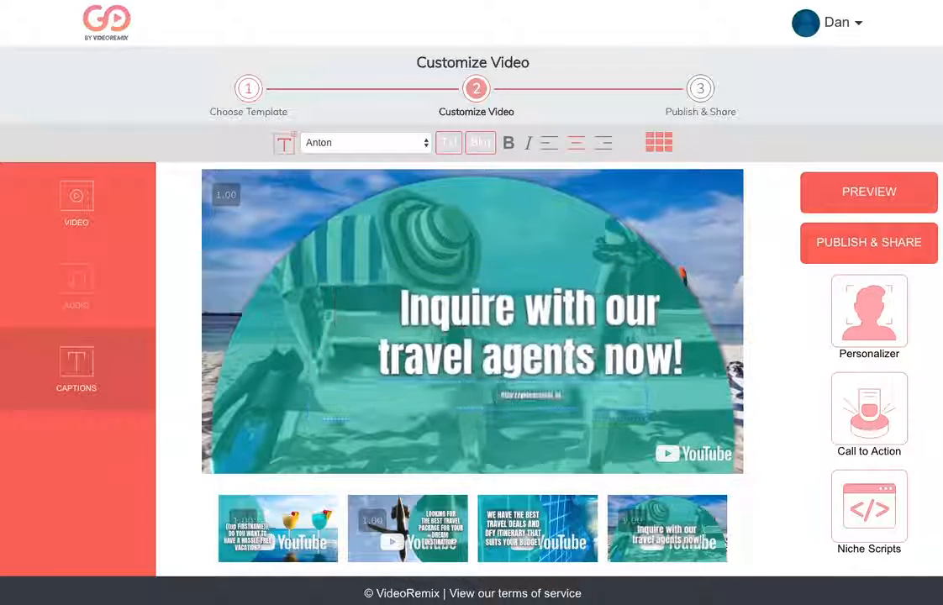
click(595, 413)
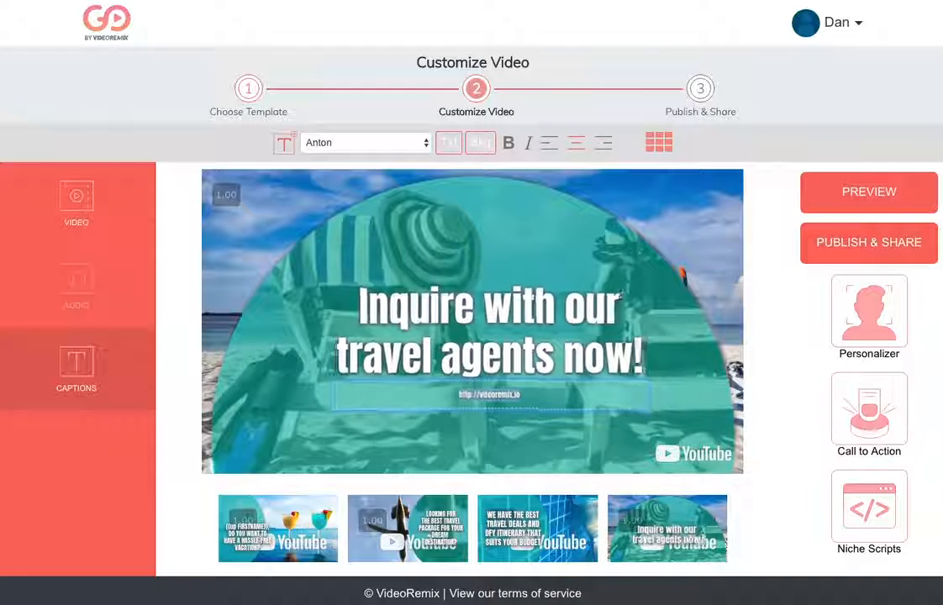
key(BackSpace)
key(BackSpace)
key(BackSpace)
key(BackSpace)
key(BackSpace)
key(BackSpace)
key(BackSpace)
key(BackSpace)
key(BackSpace)
key(BackSpace)
key(BackSpace)
key(BackSpace)
key(BackSpace)
key(BackSpace)
key(BackSpace)
key(BackSpace)
key(BackSpace)
key(BackSpace)
key(BackSpace)
text(ttp:)
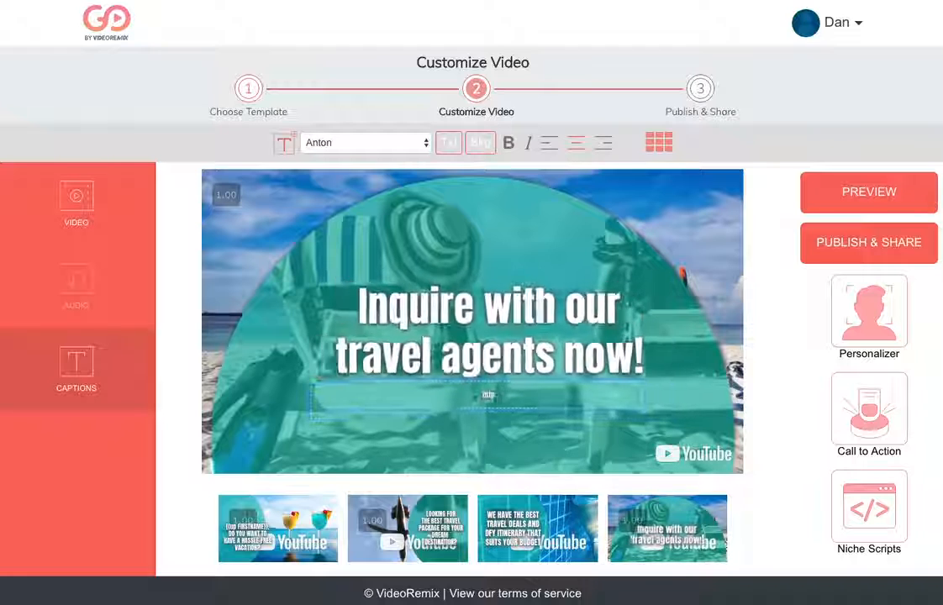
text(//www)
text(gle.com)
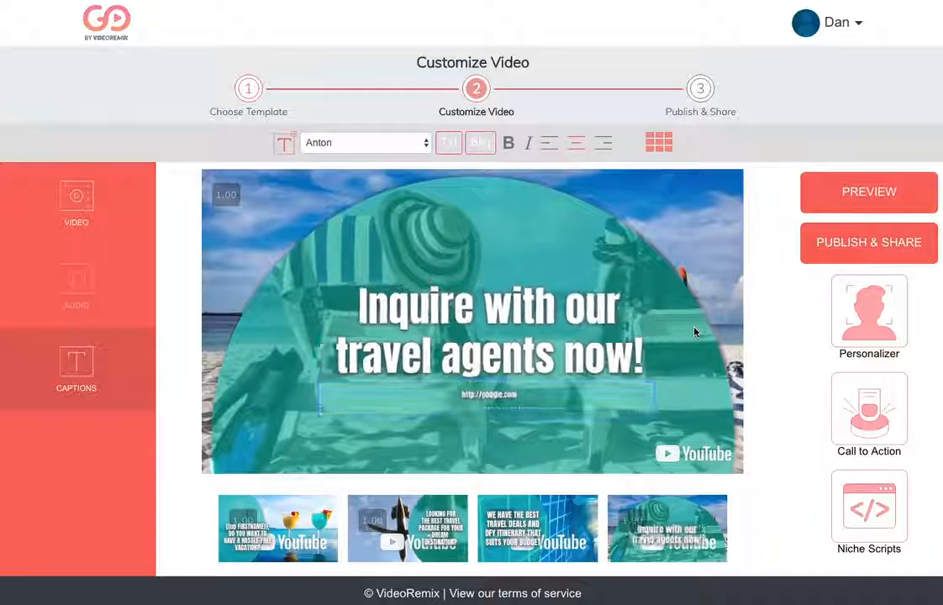
click(531, 312)
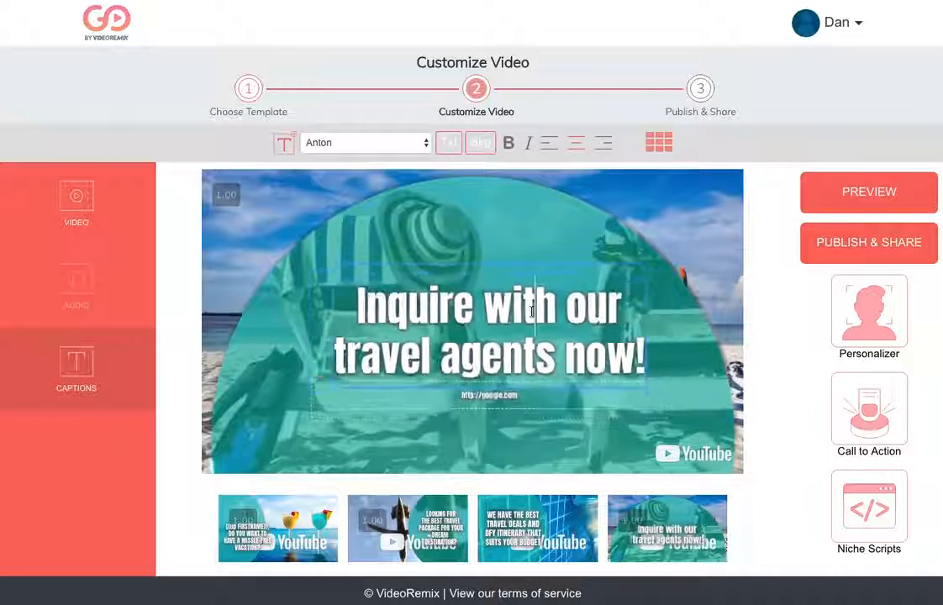
Step: Preview the video with the sound muted and replay the opening scene containing the picture and name placeholders
click(864, 193)
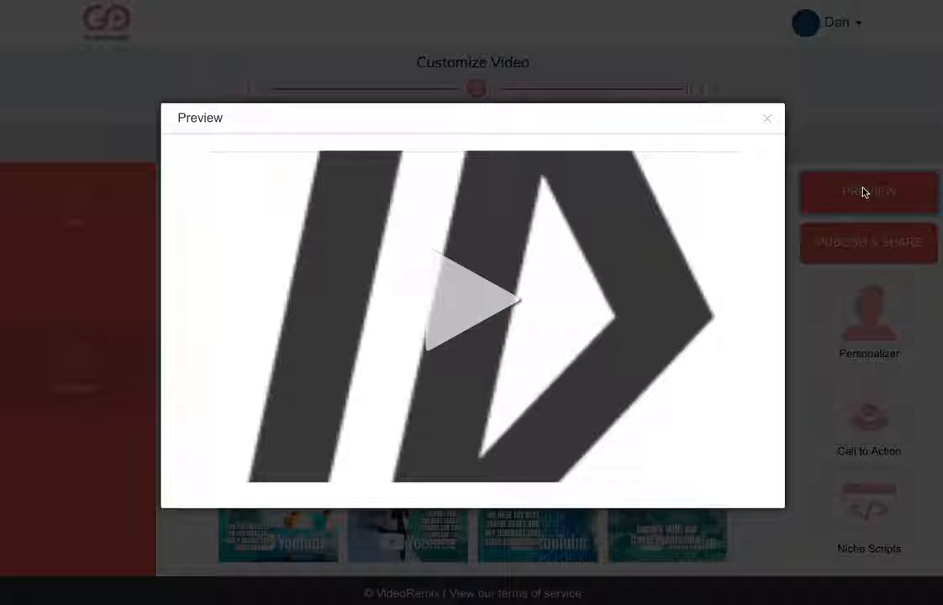
click(529, 288)
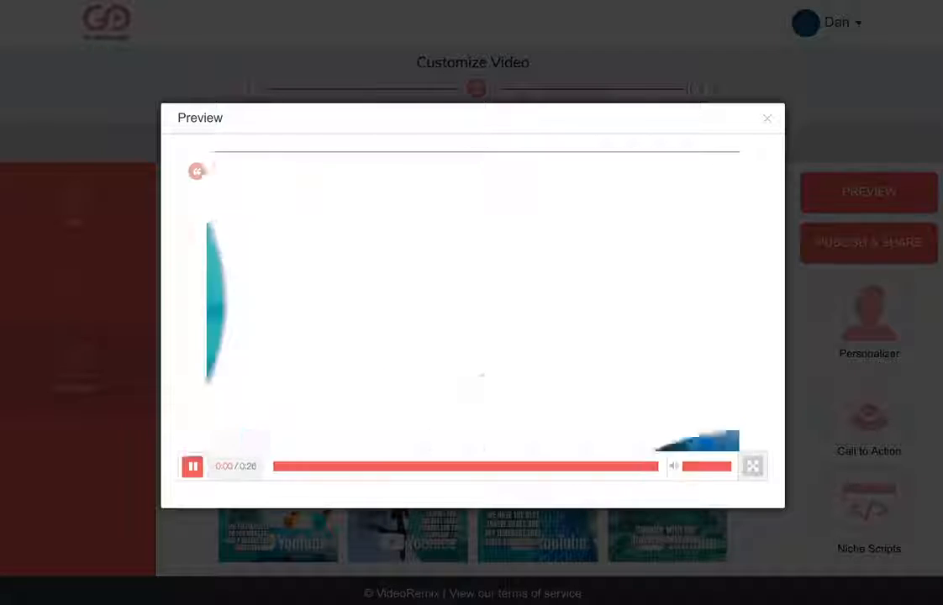
drag(715, 470, 609, 470)
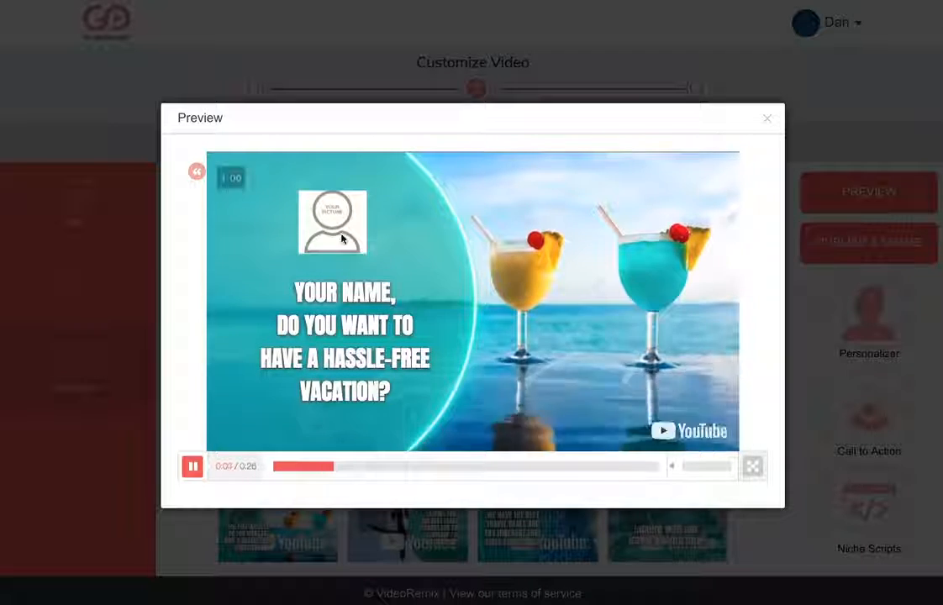
click(322, 469)
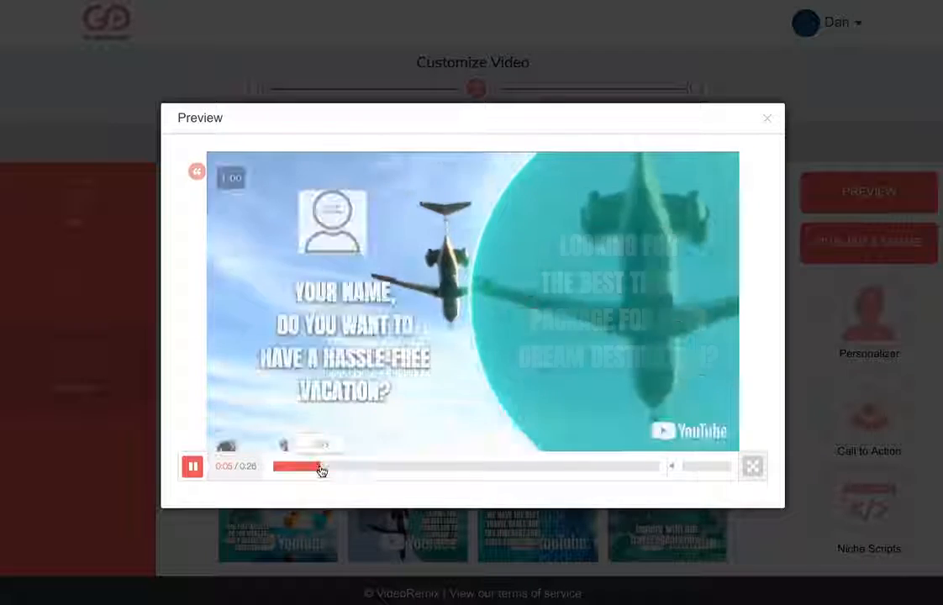
click(304, 468)
click(193, 466)
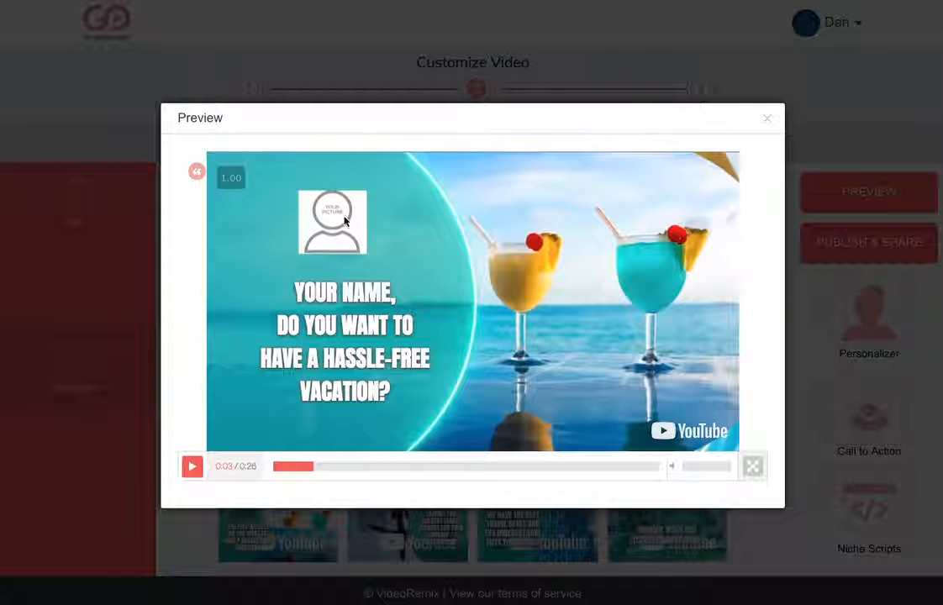
click(347, 225)
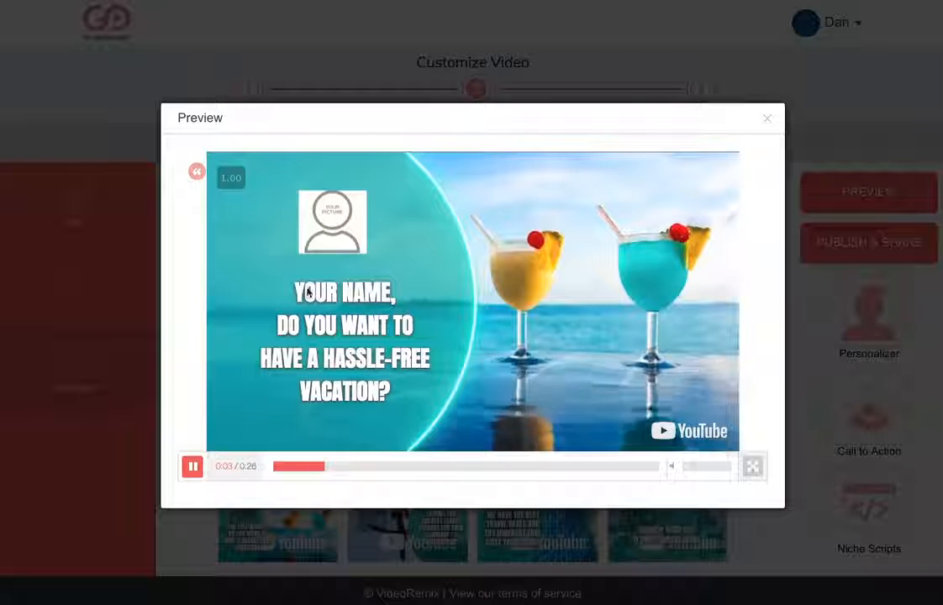
click(327, 307)
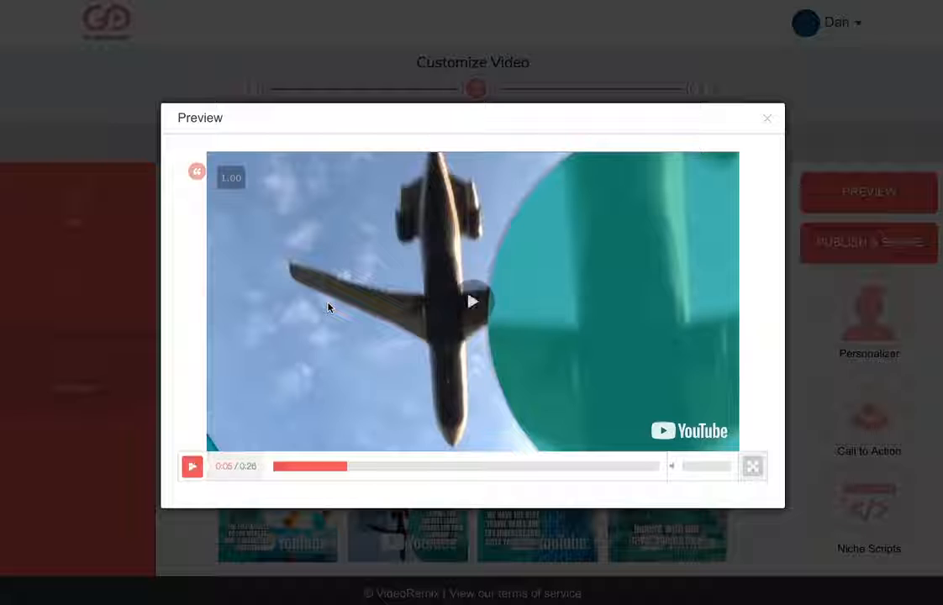
click(328, 307)
Step: Skip to the preview's closing scene, test the "Inquire with our travel agents now!" link, and close the preview
click(631, 466)
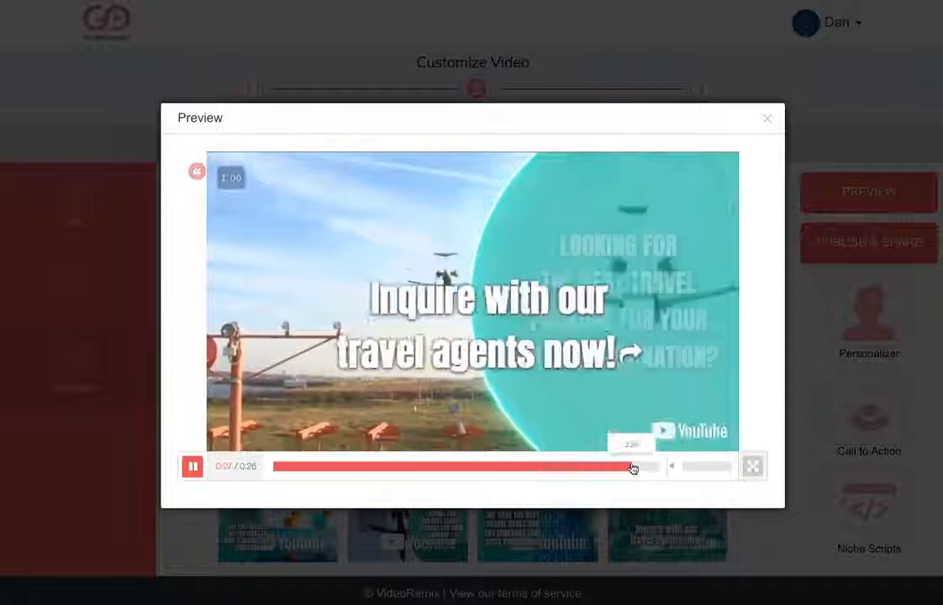
click(588, 361)
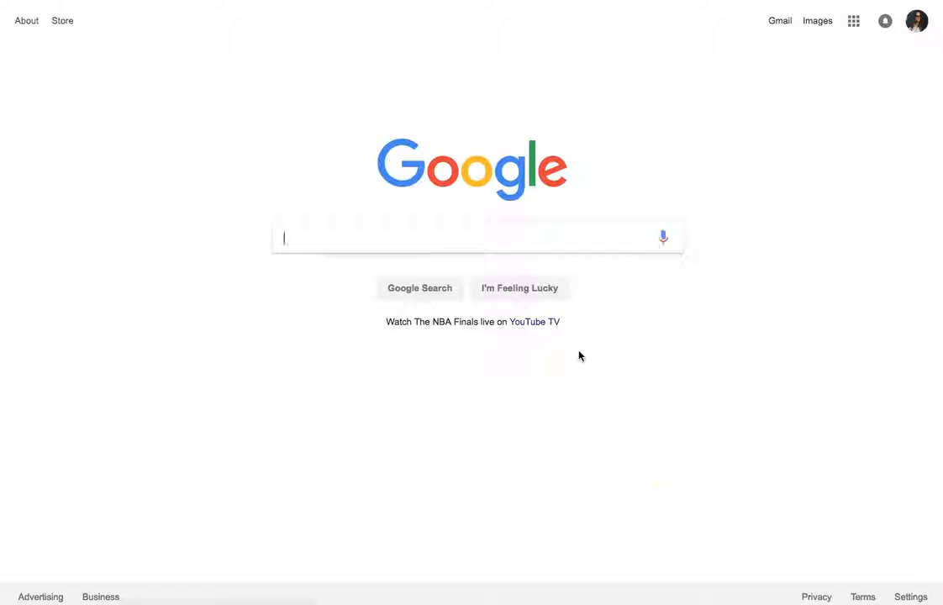
key(super+w)
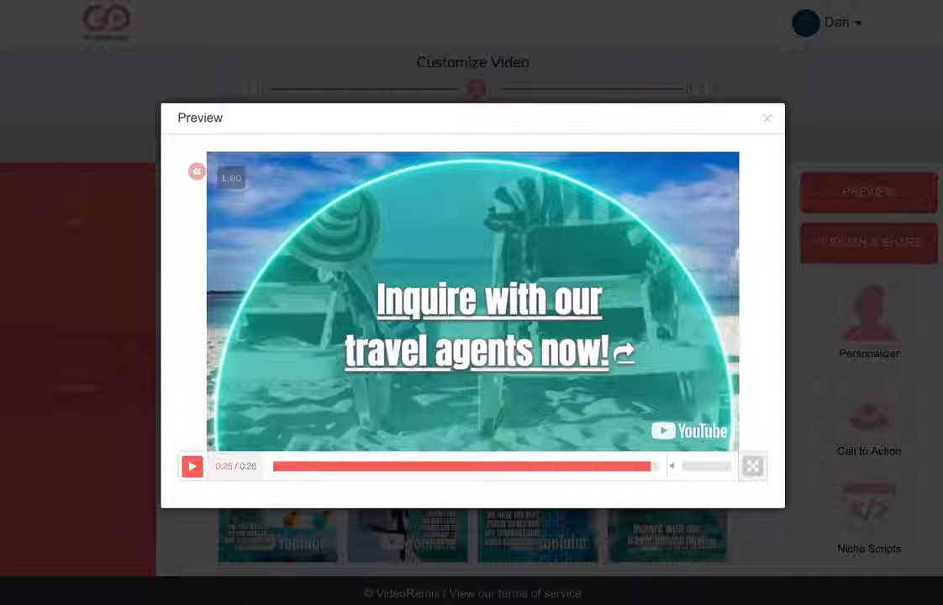
click(766, 121)
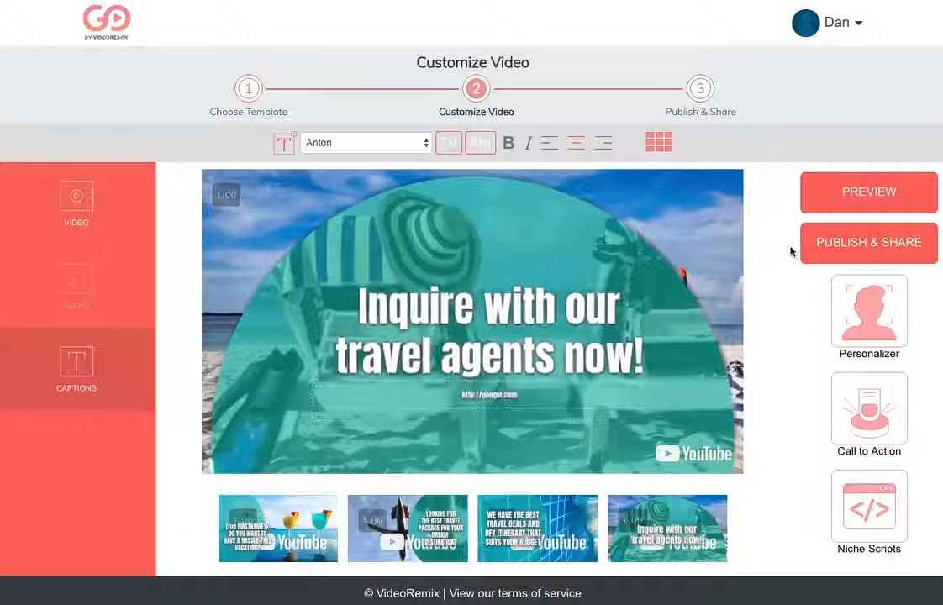
Step: Publish the customized travel agent video and look through its embed code
click(859, 252)
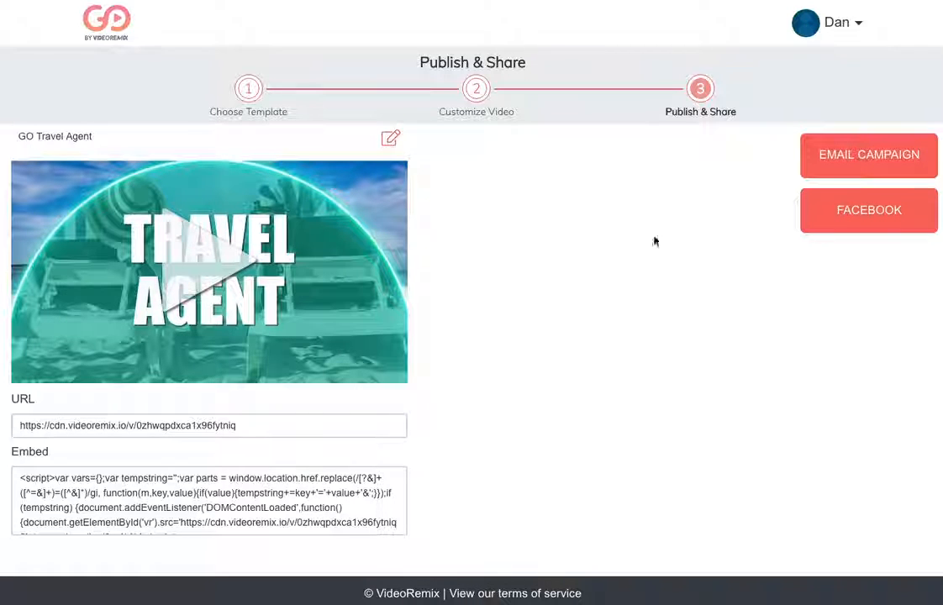
scroll(174, 477, down, 3)
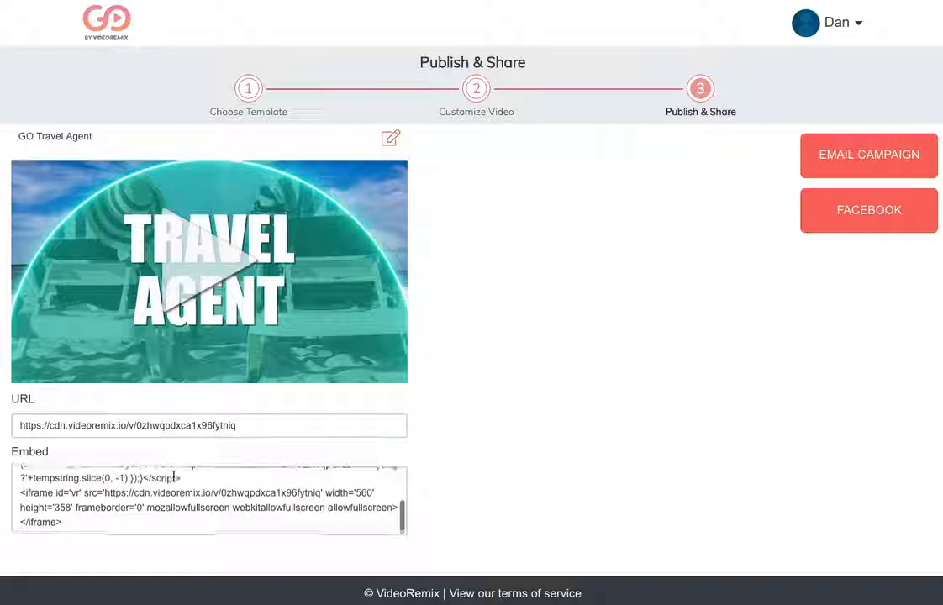
scroll(176, 478, up, 3)
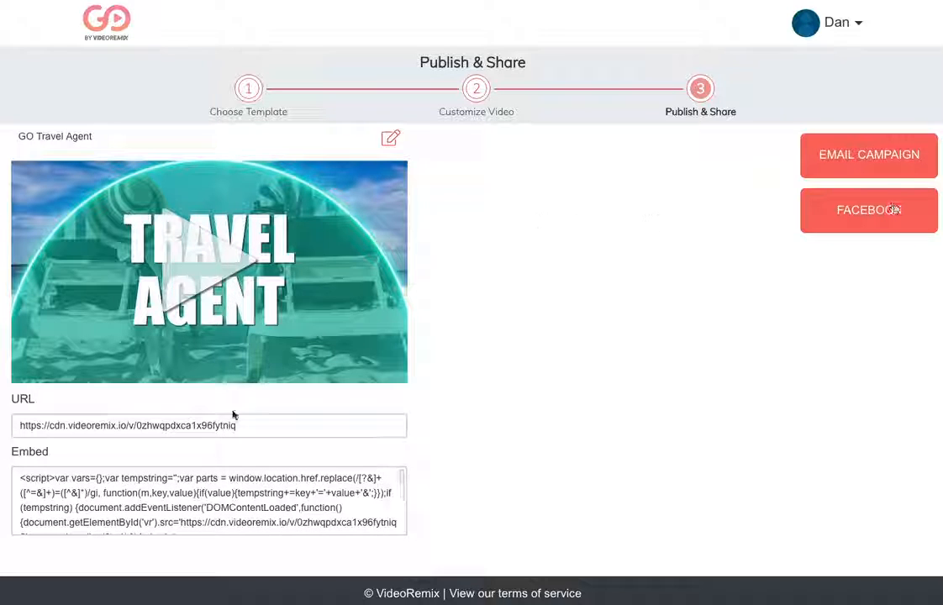
Step: Copy the published video's URL and open the video page in a new browser tab
click(263, 430)
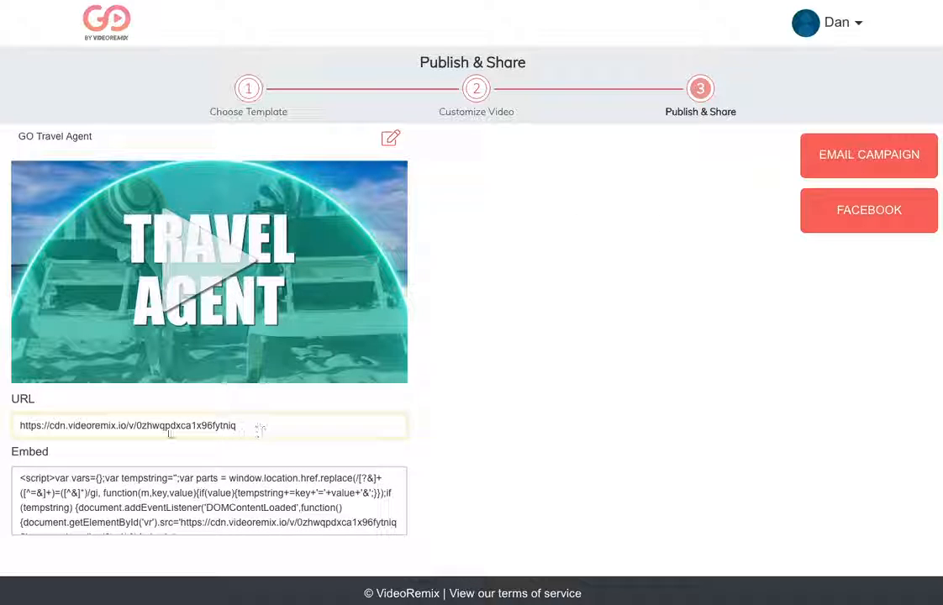
drag(239, 427, 29, 427)
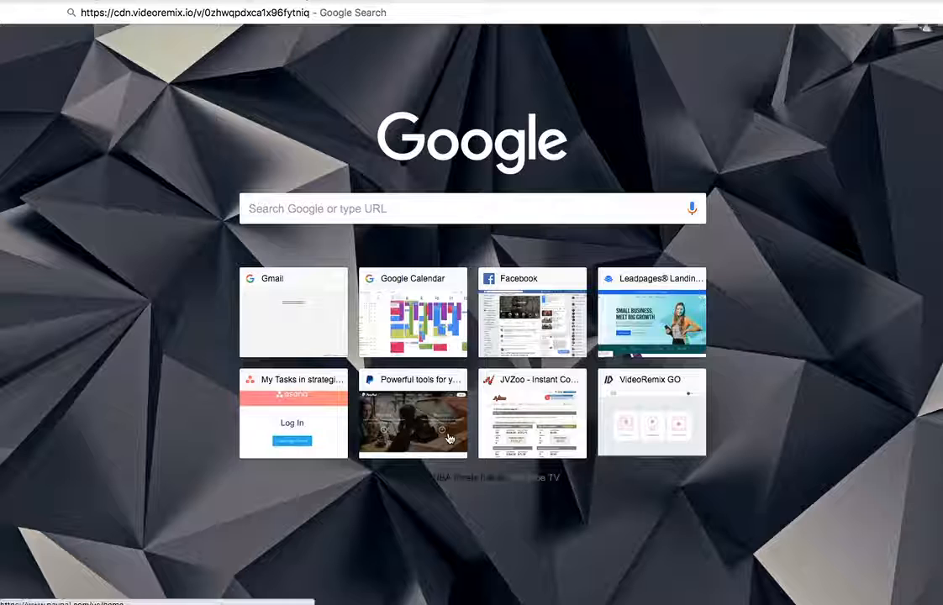
key(Return)
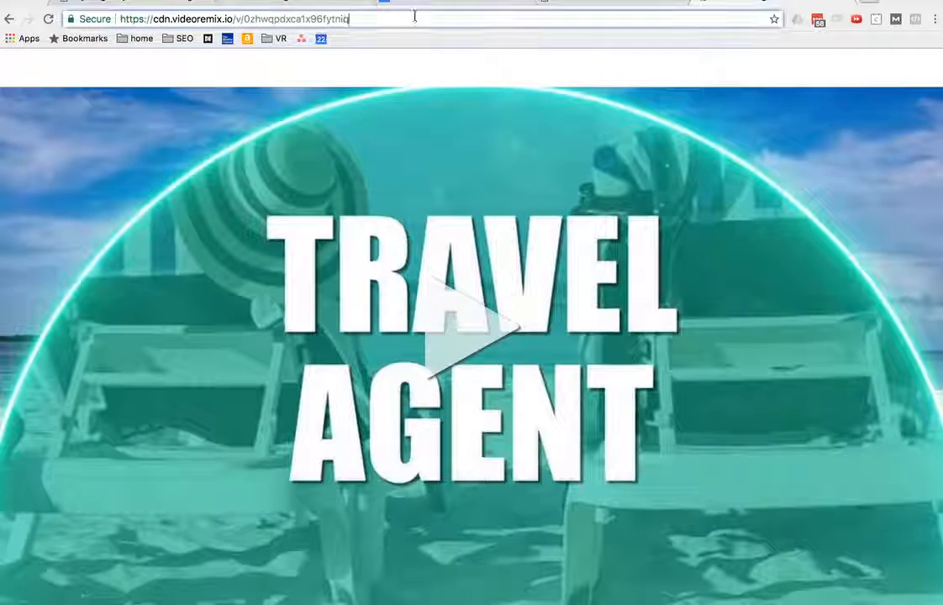
click(414, 17)
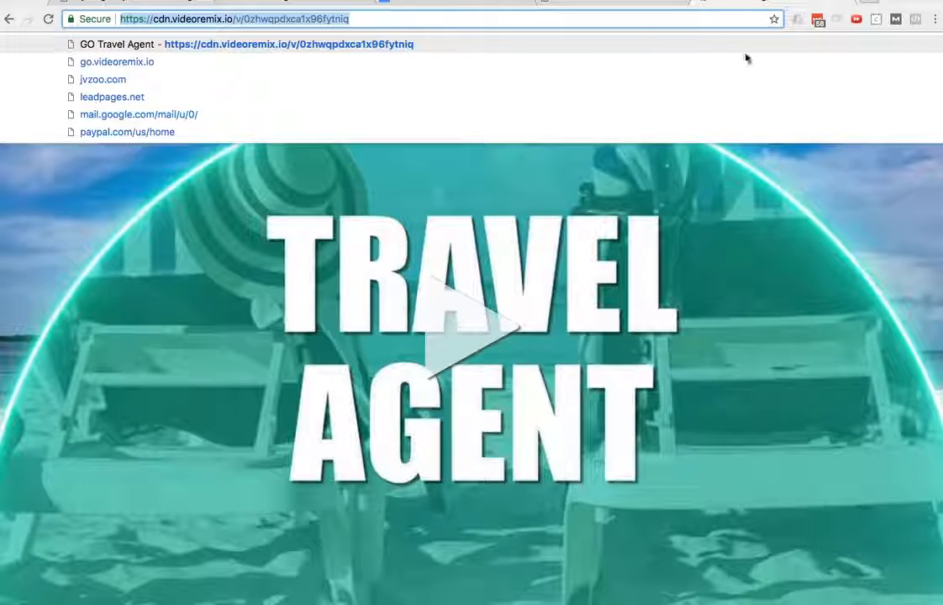
click(708, 212)
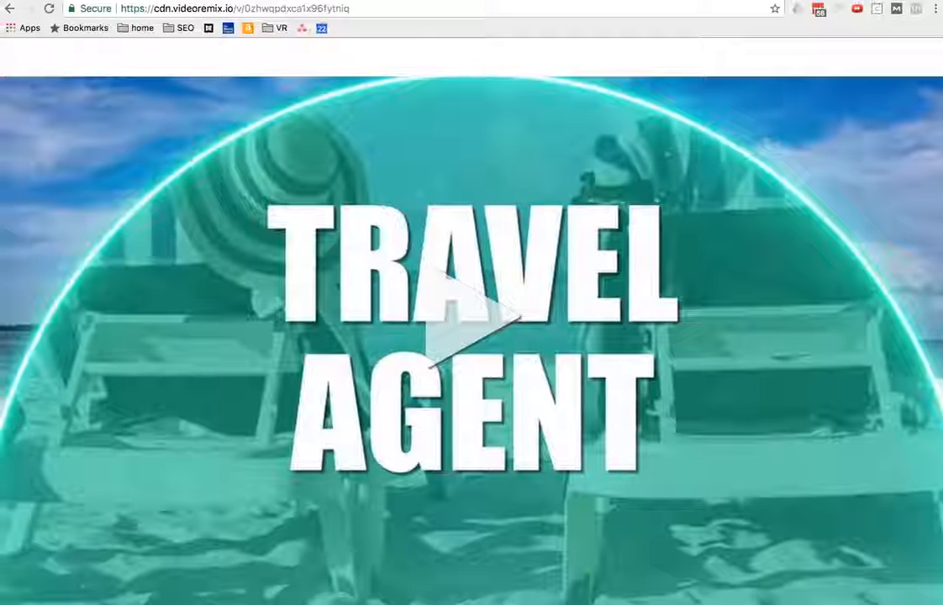
Step: Return to the Publish & Share page and select the video's embed code, viewing it through to the end
click(513, 2)
click(172, 522)
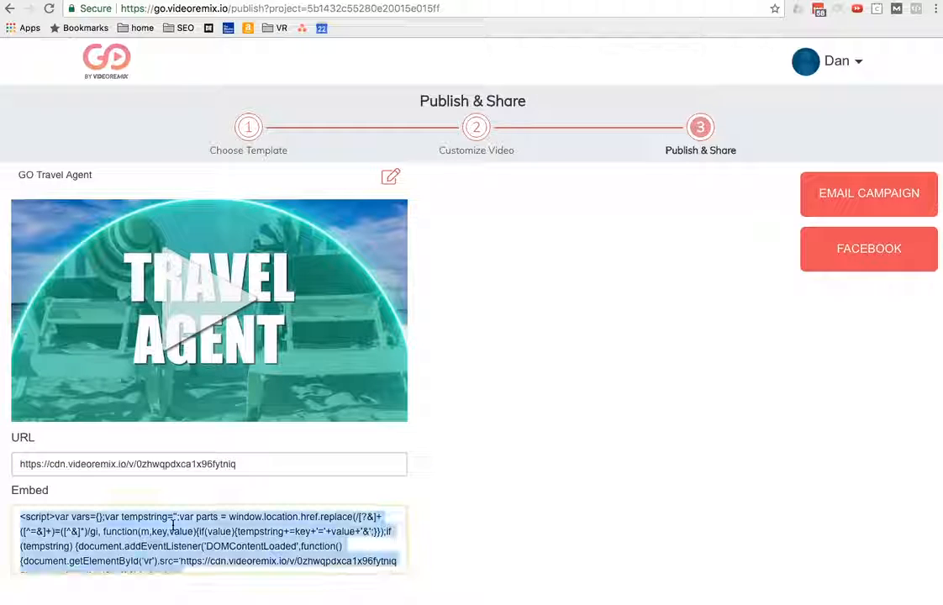
scroll(172, 522, down, 5)
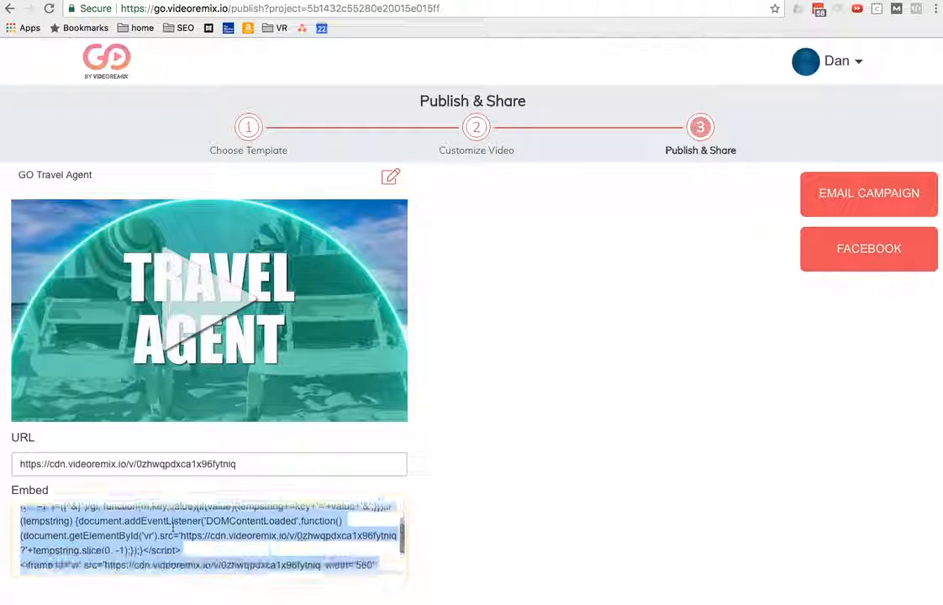
Step: Examine the embed location choices in the Facebook sharing options, keep Direct (Default Hosting), and close the dialog
click(850, 264)
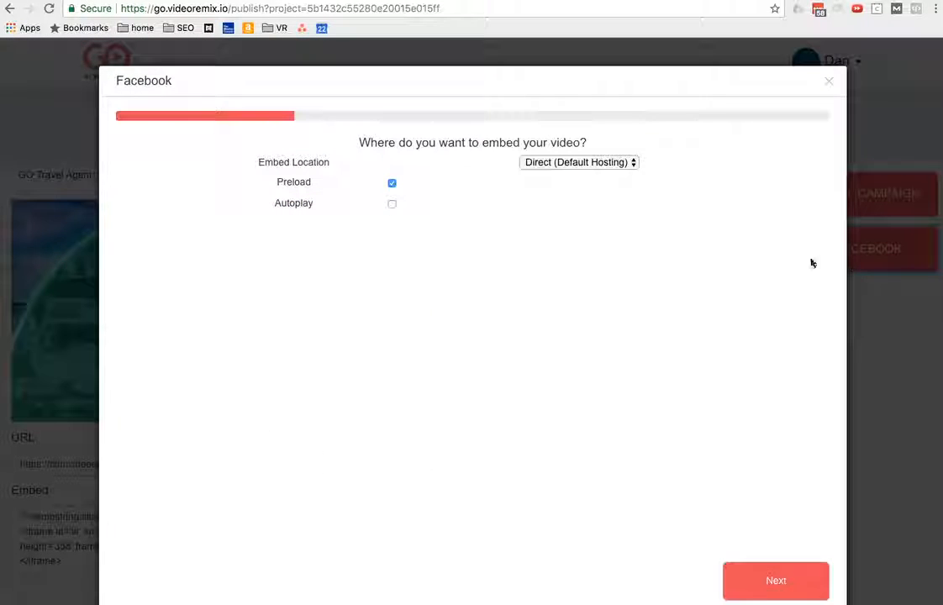
click(565, 163)
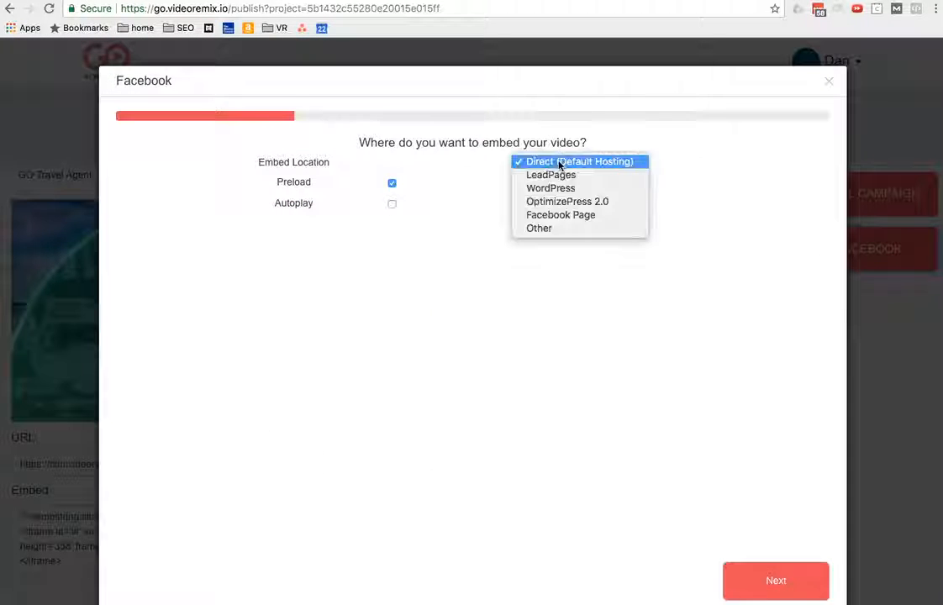
click(580, 162)
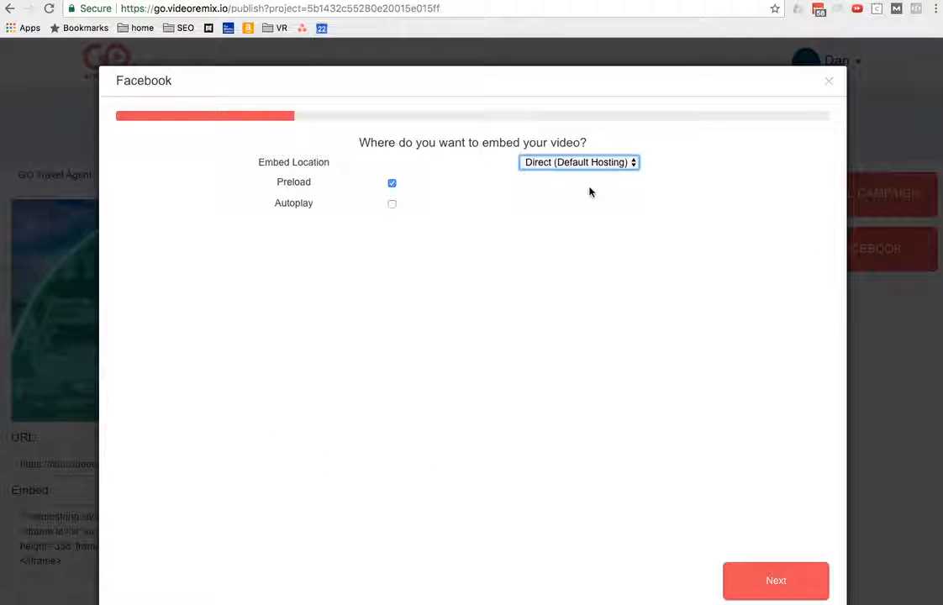
click(576, 161)
click(828, 88)
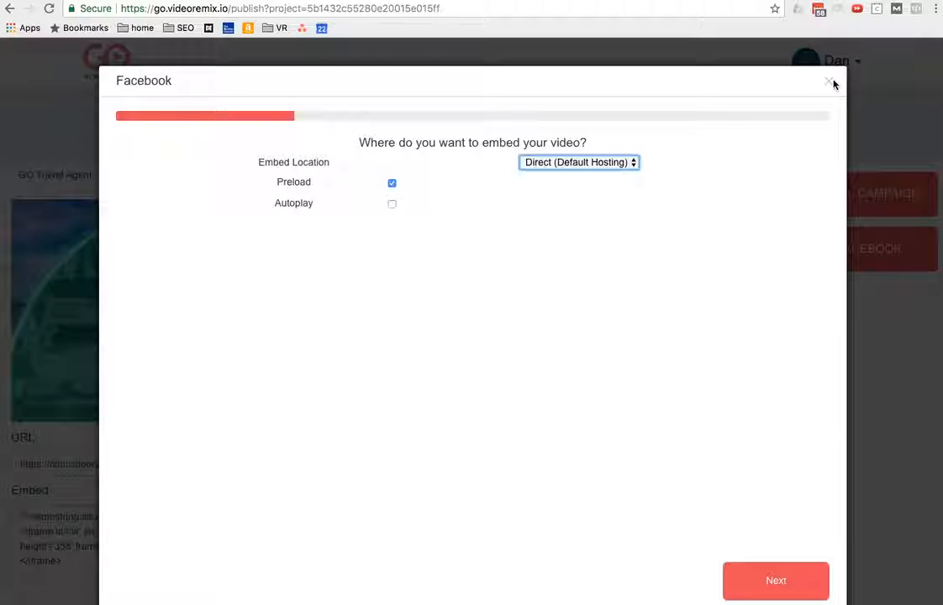
click(830, 83)
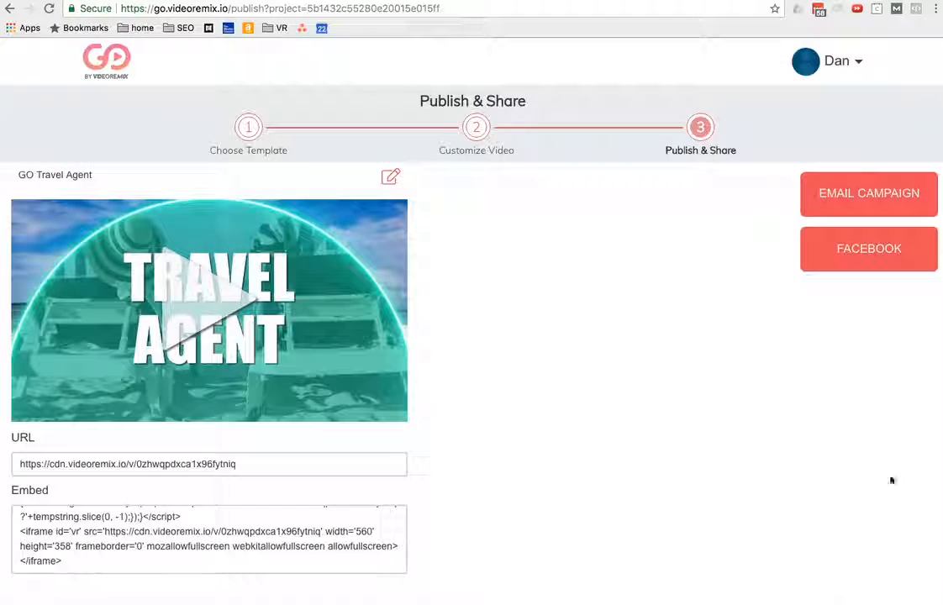
Step: Examine the Email Campaign embed settings and the email service provider choices, and close the dialog without making changes
click(874, 210)
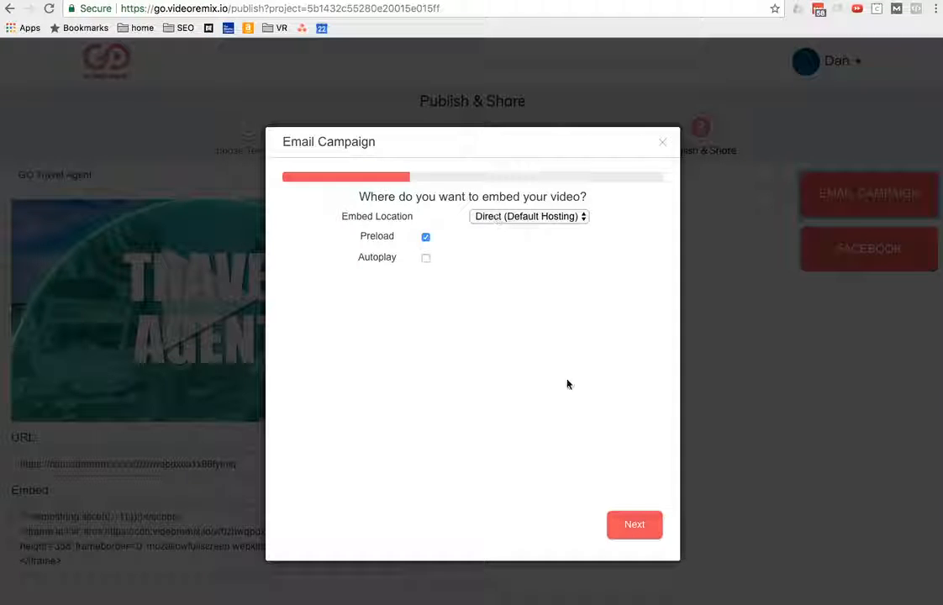
click(634, 526)
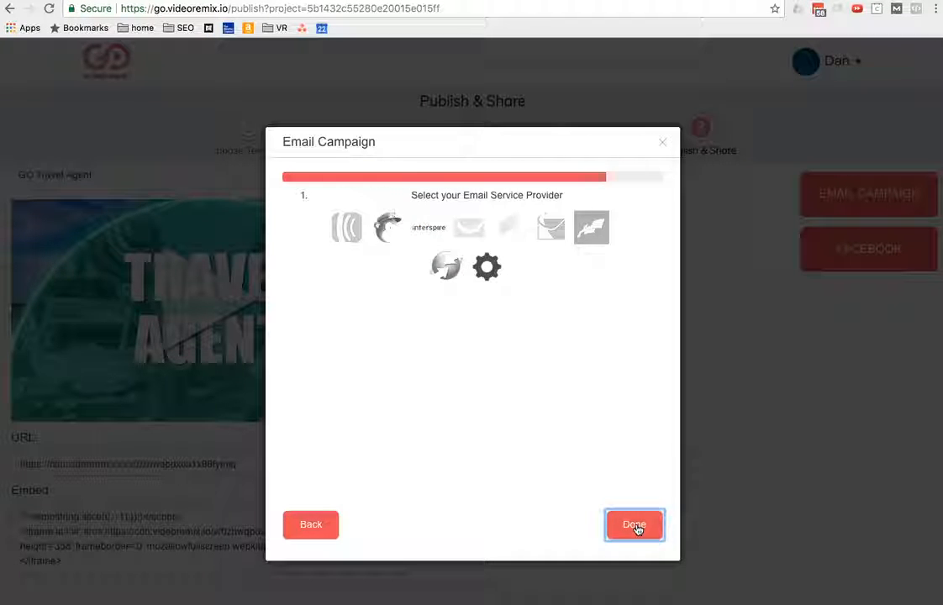
click(303, 526)
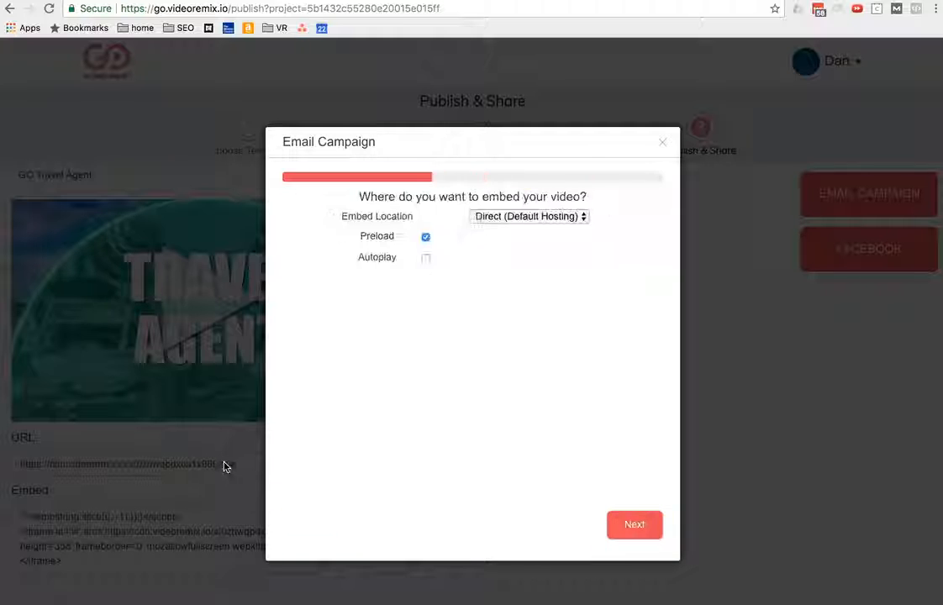
click(671, 141)
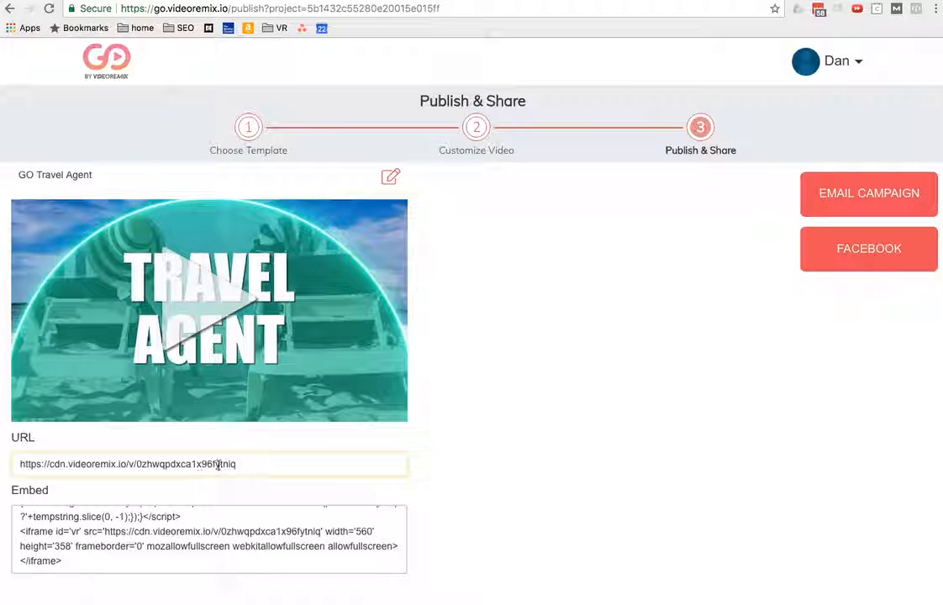
Step: Open the published video's URL in a new incognito window to view its landing page, and close that window
triple_click(243, 465)
click(243, 466)
key(super+a)
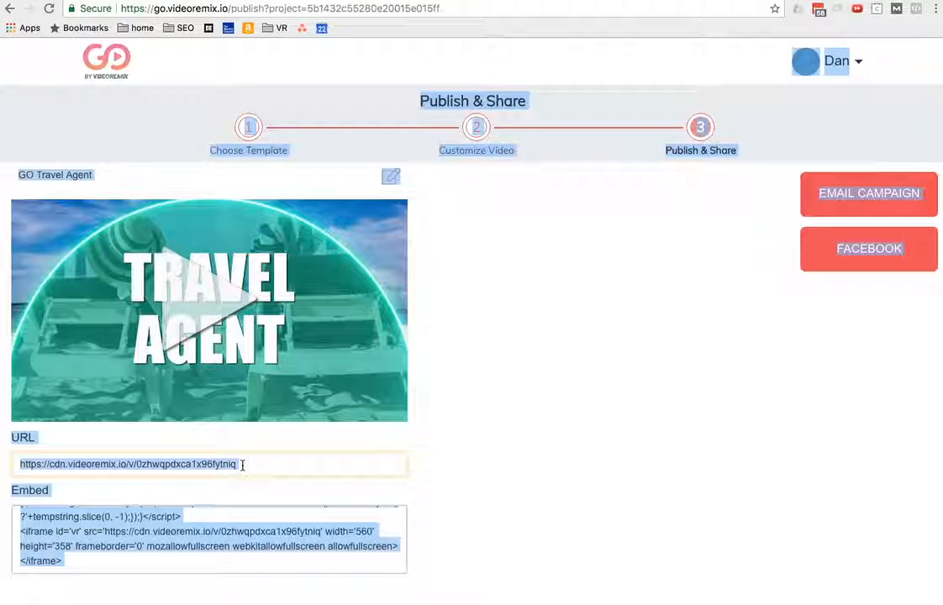
click(243, 464)
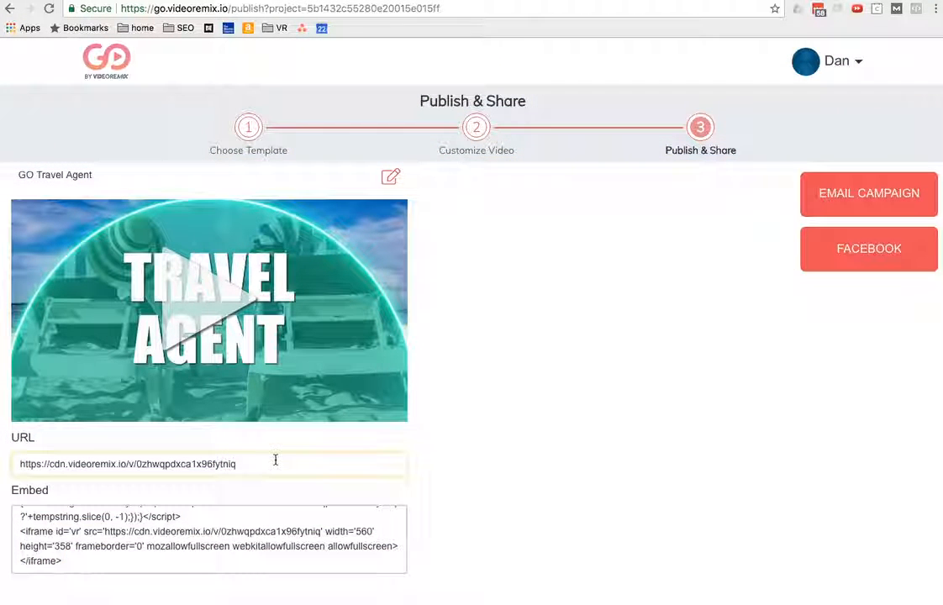
triple_click(99, 464)
key(super+c)
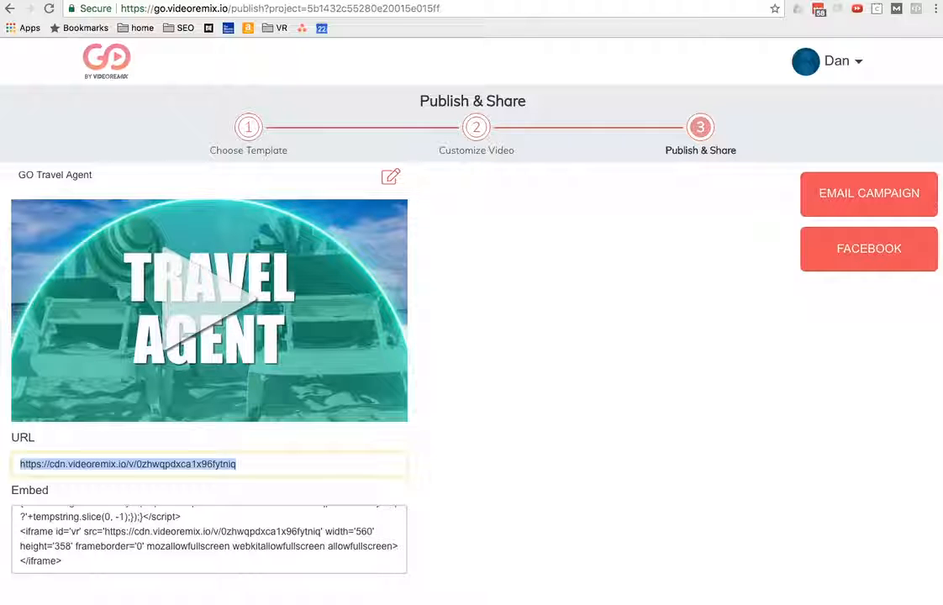
key(super+shift+n)
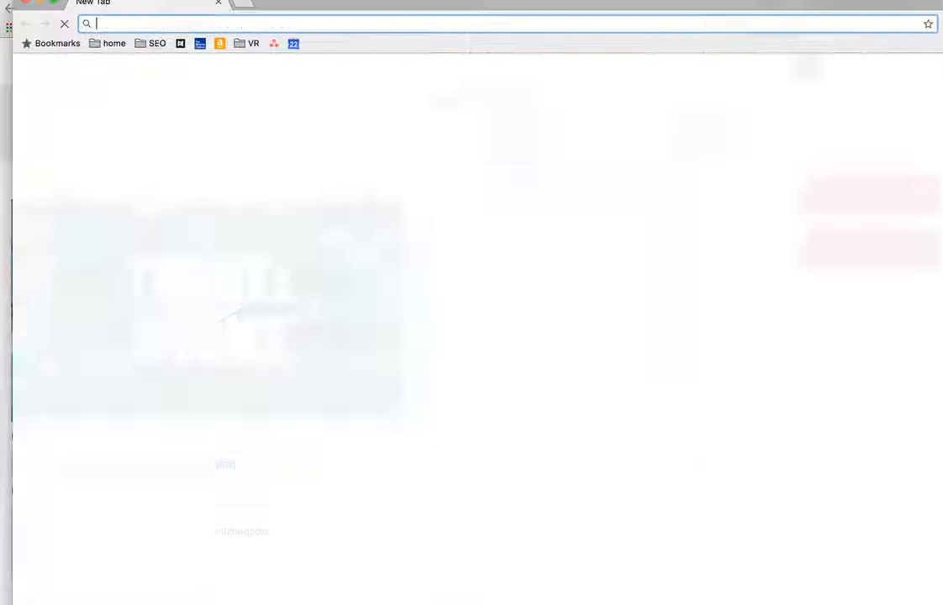
key(super+v)
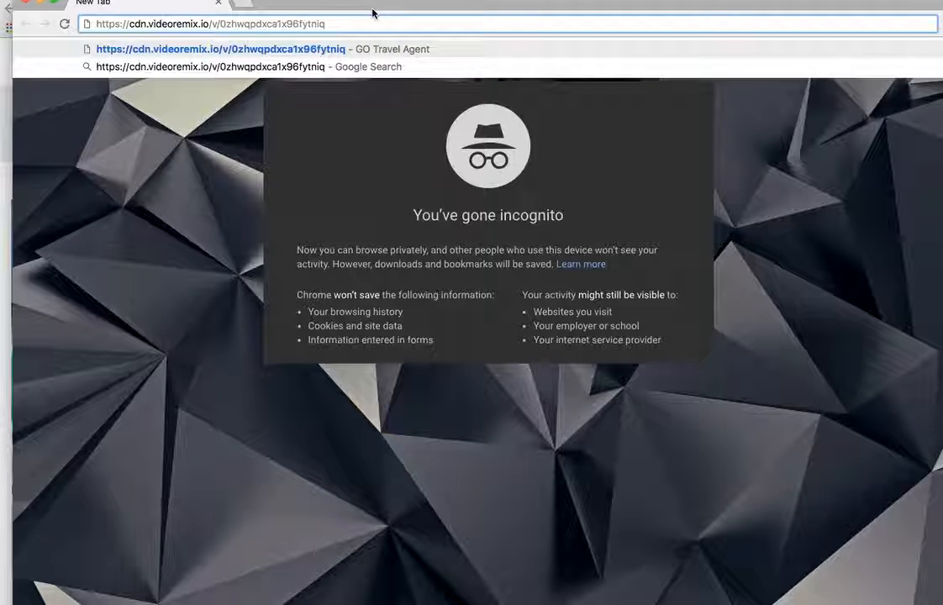
key(Return)
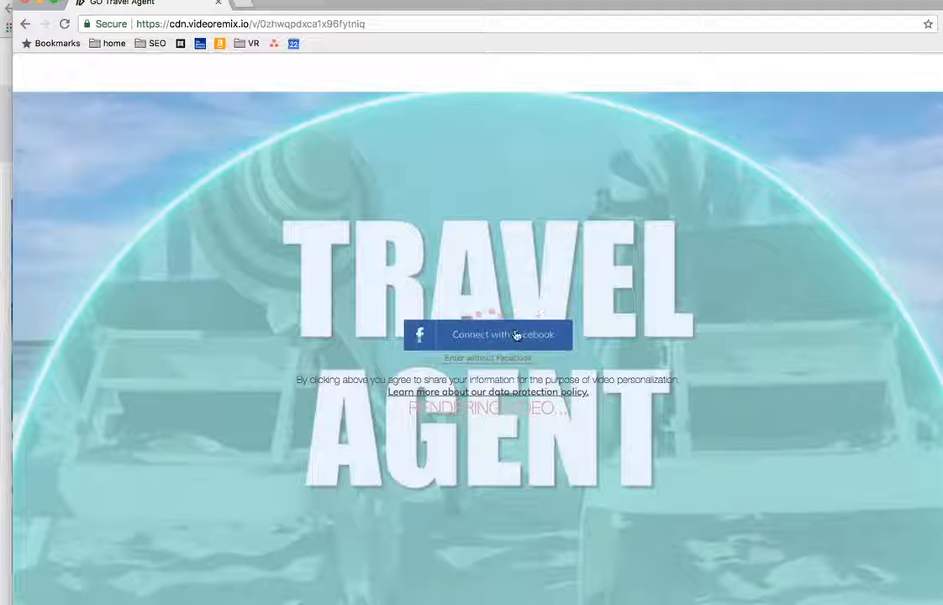
click(25, 7)
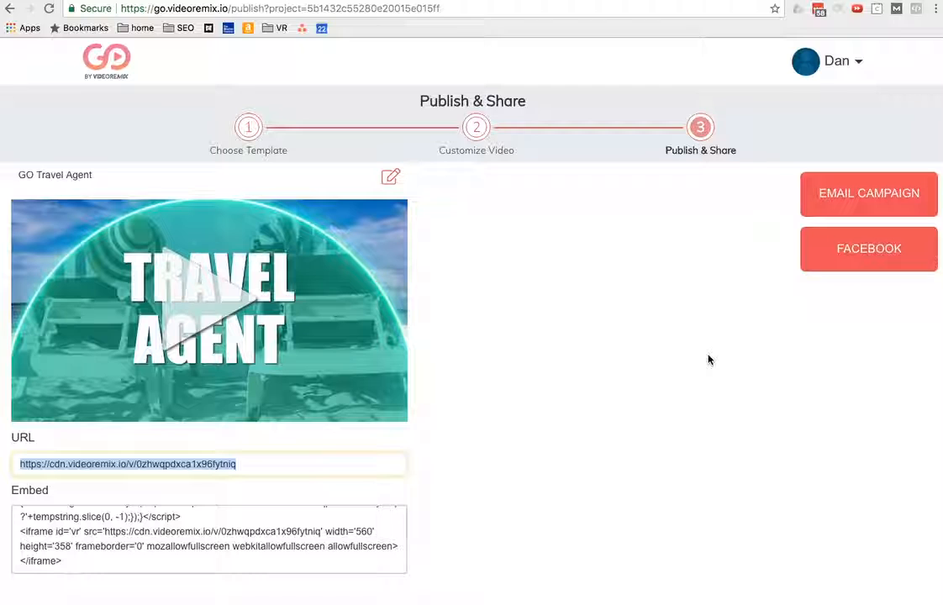
Step: Go to the go.videoremix.io home page and start a new project with the Template Generator
click(229, 10)
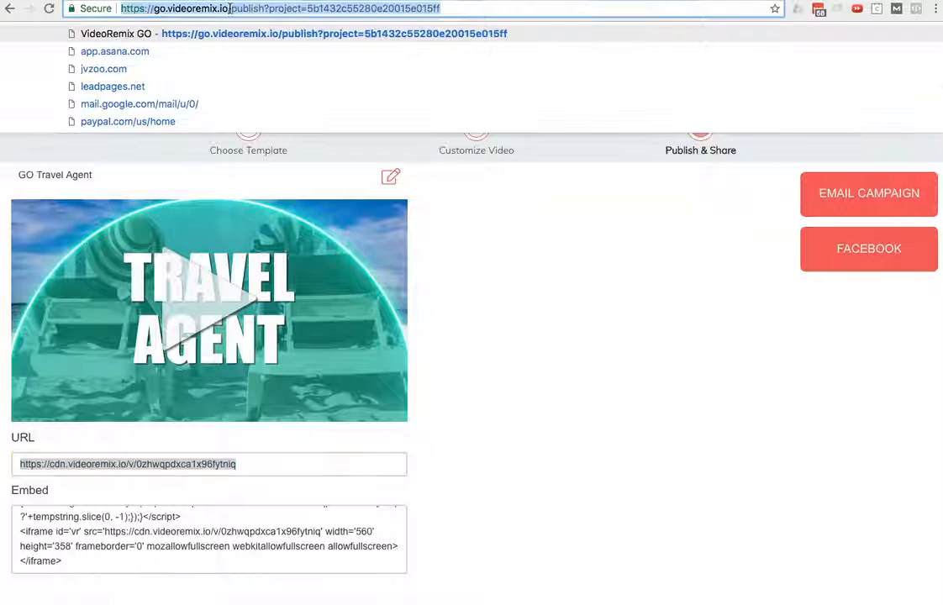
click(230, 9)
key(shift+super+Right)
key(BackSpace)
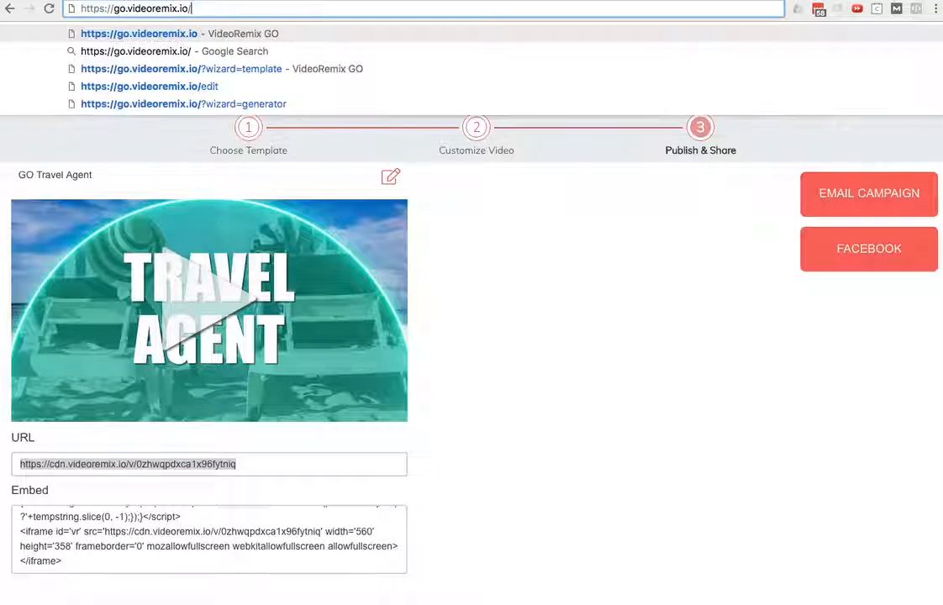
key(Return)
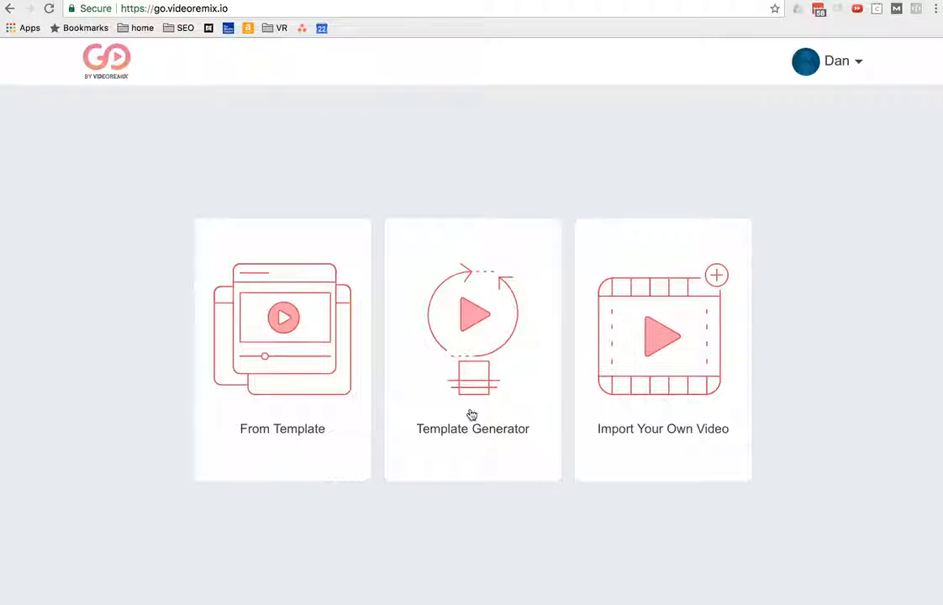
click(478, 404)
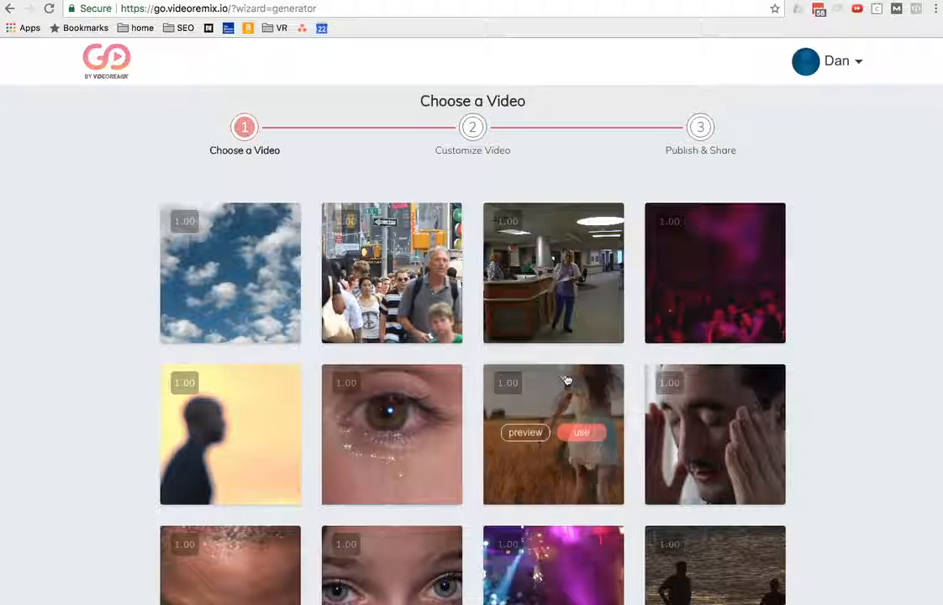
Step: Browse the available stock videos and preview the clip "Closeup on little girls eyes as she smiles"
scroll(564, 378, down, 5)
scroll(569, 383, down, 5)
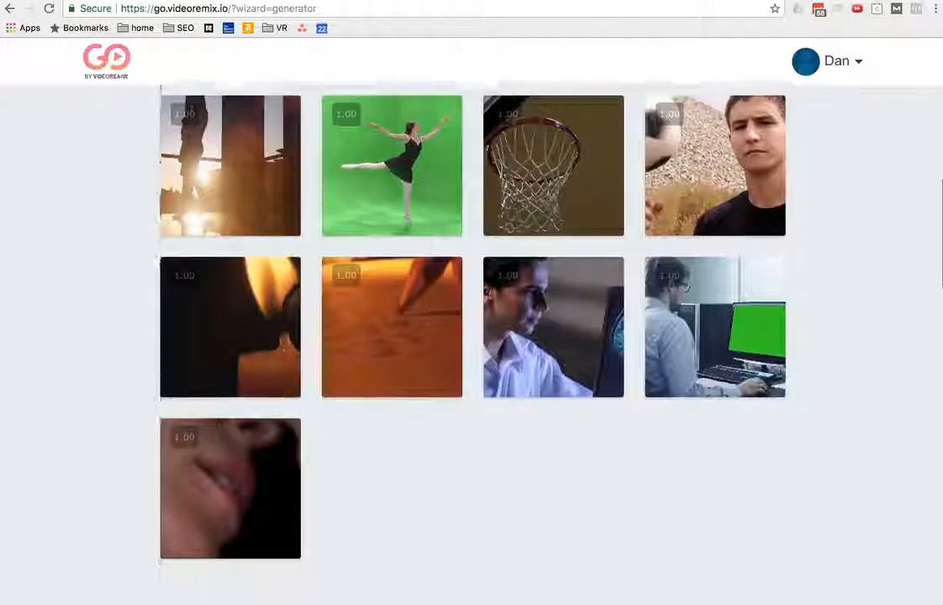
scroll(568, 380, up, 6)
scroll(569, 382, up, 4)
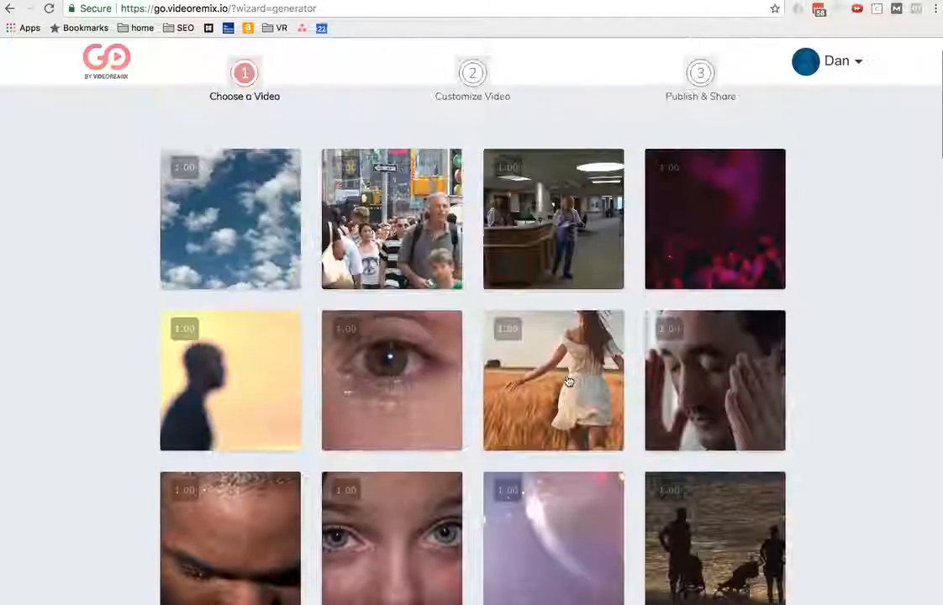
scroll(568, 381, down, 2)
scroll(569, 382, down, 4)
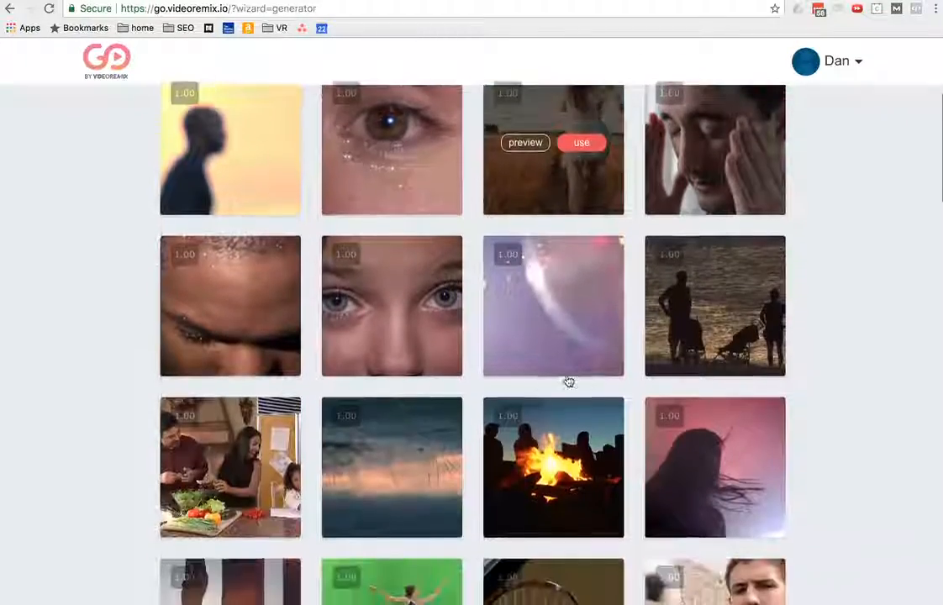
scroll(568, 382, up, 6)
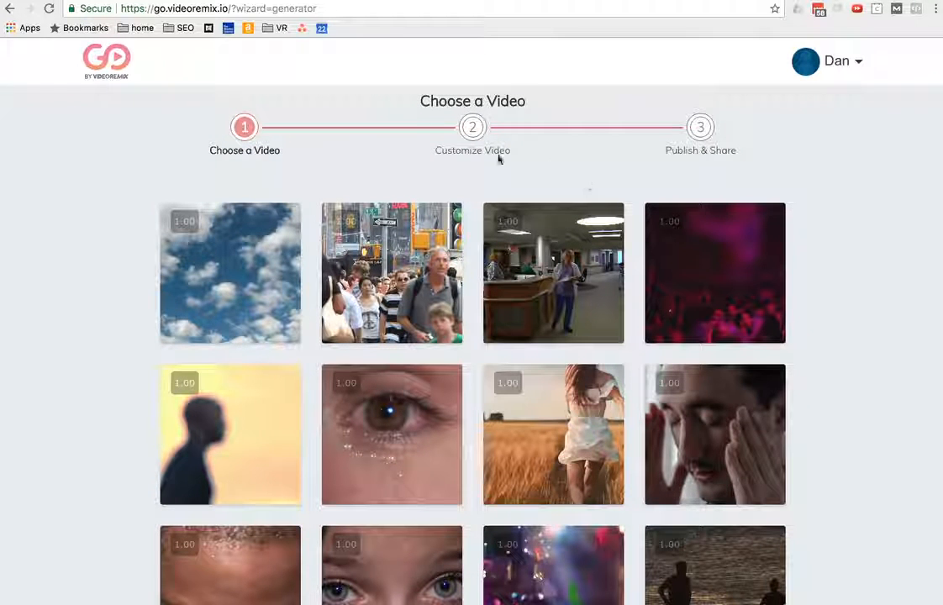
scroll(328, 437, down, 3)
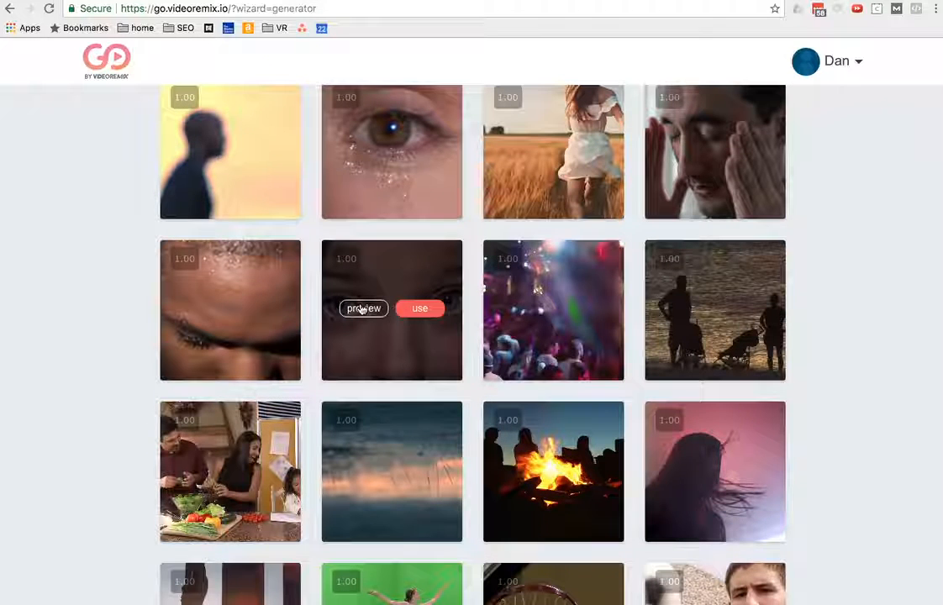
click(362, 310)
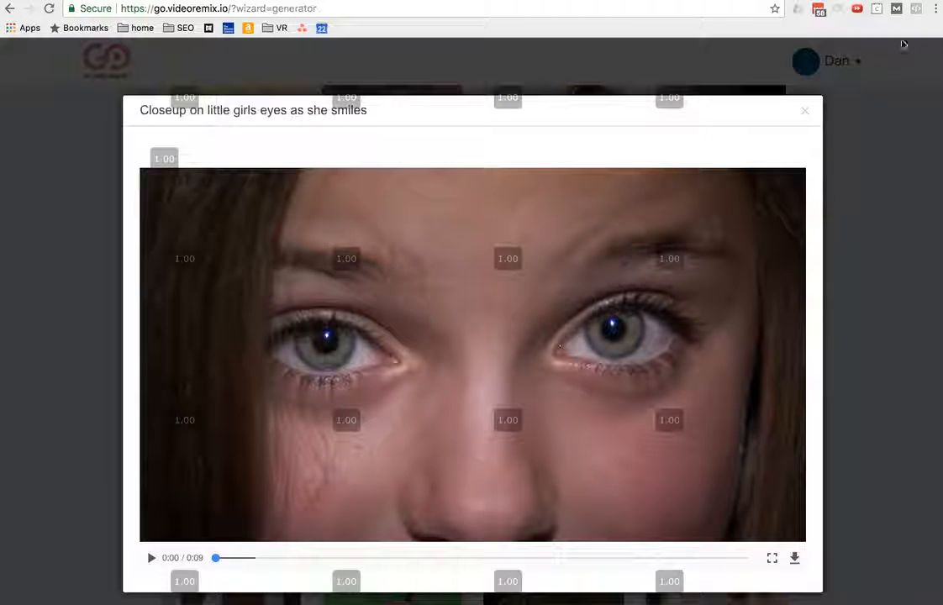
Step: Remove the video speed extension from Chrome, close the clip preview, and reload the page to clear the speed overlays
right_click(859, 11)
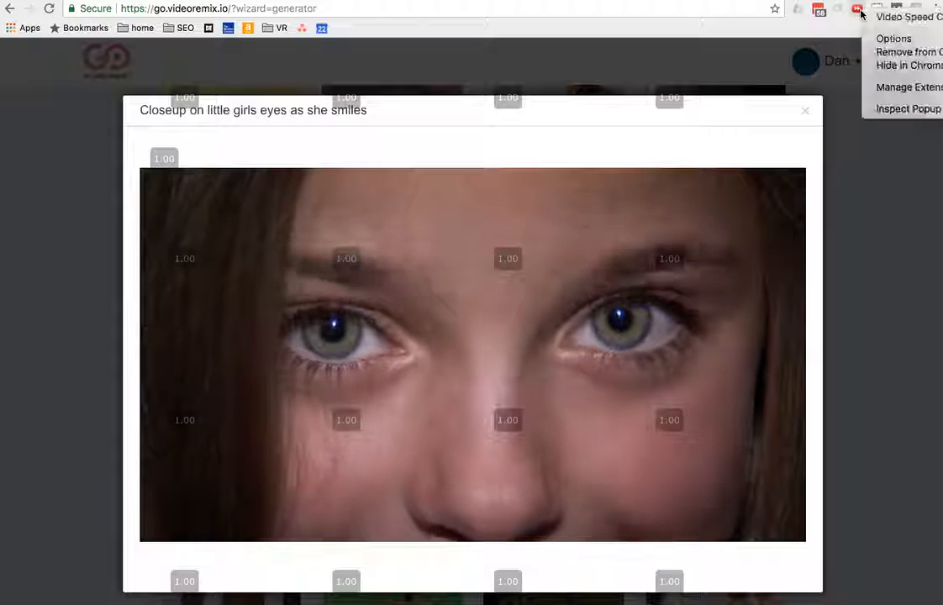
click(896, 56)
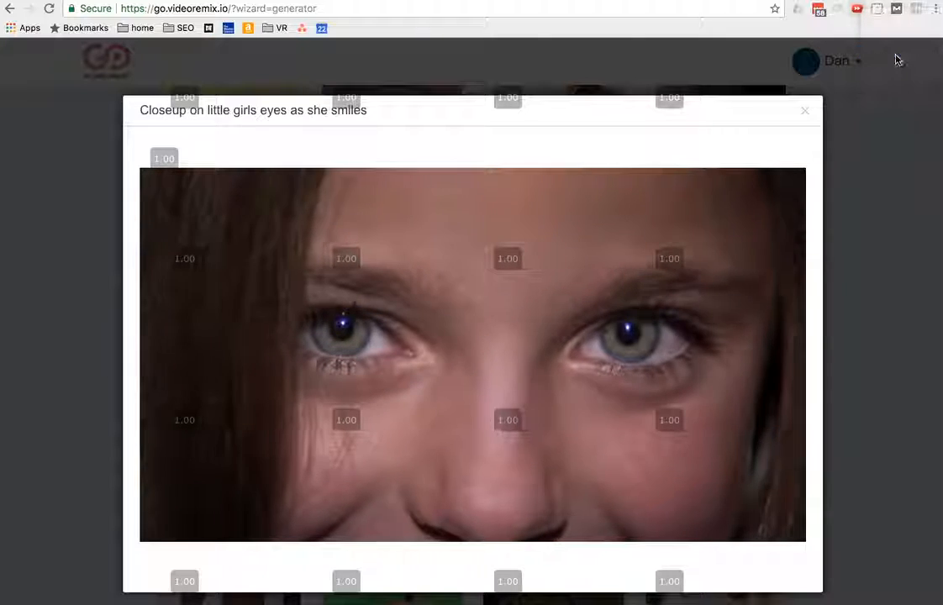
click(590, 121)
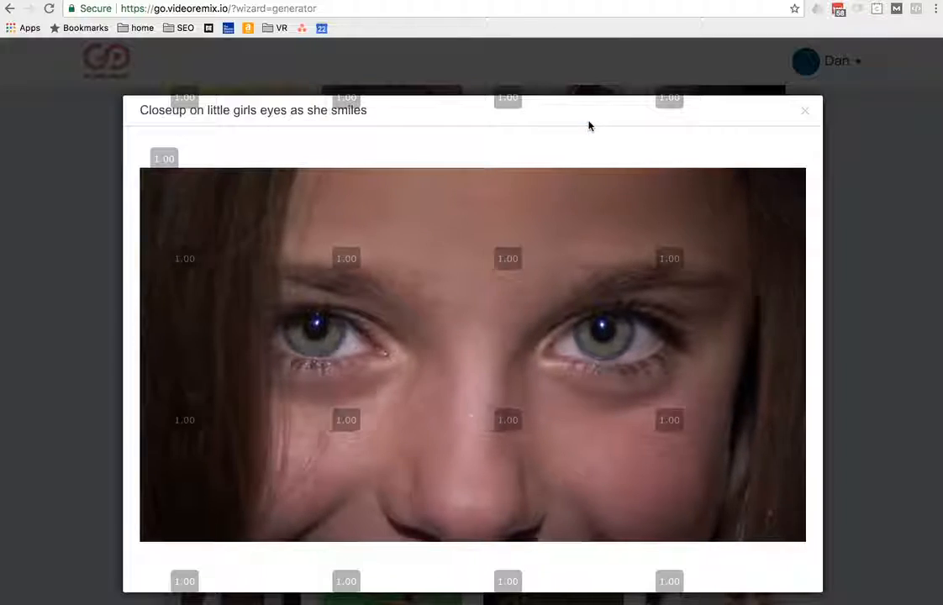
click(217, 54)
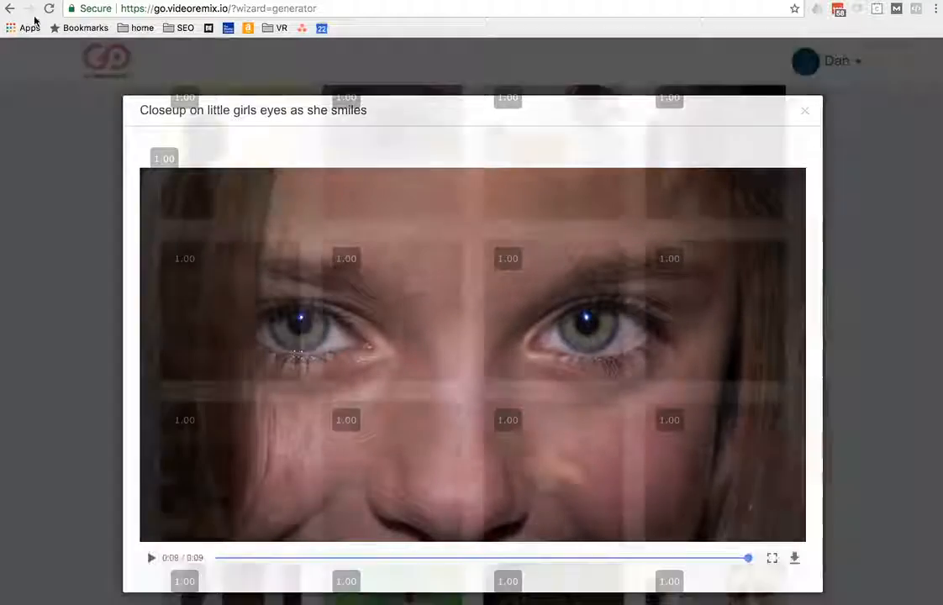
click(48, 9)
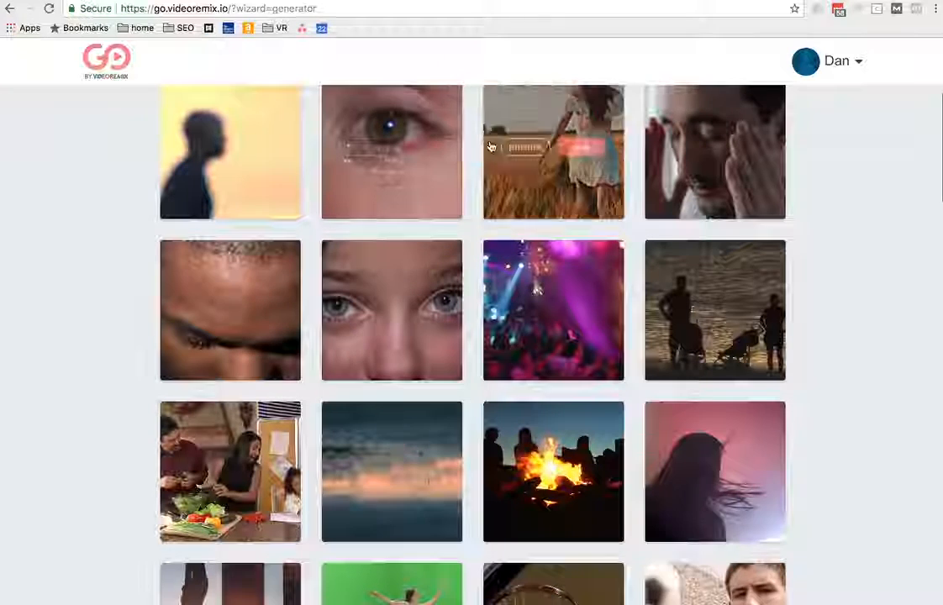
Step: Preview the clip "Beautiful girl running on sunlit wheat field", pause it, and close the preview
scroll(378, 172, up, 1)
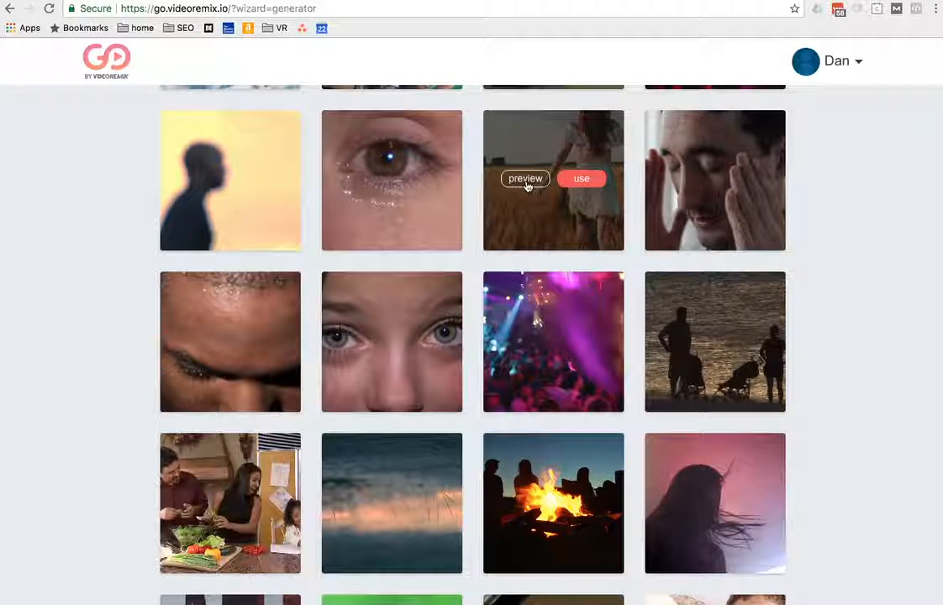
click(527, 184)
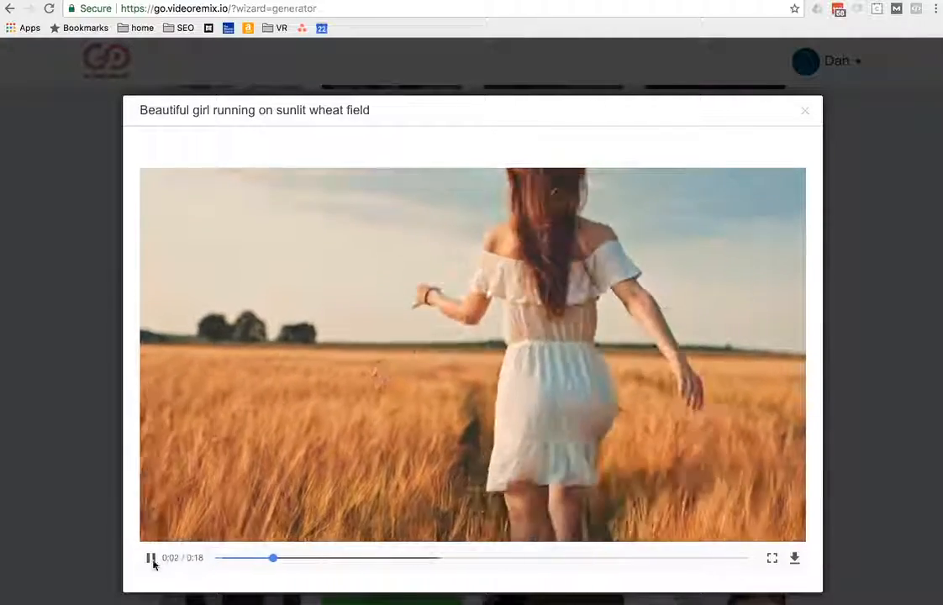
click(152, 559)
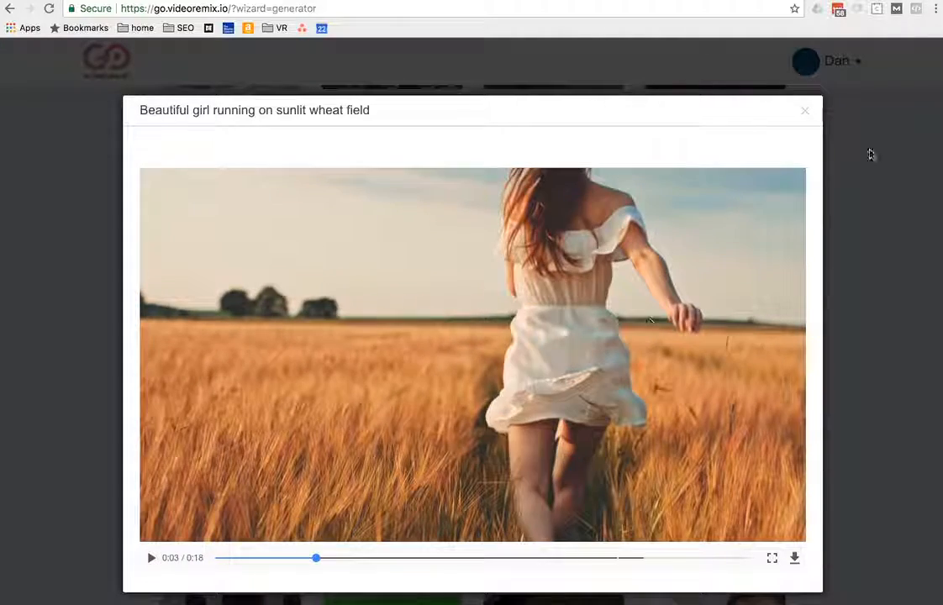
click(806, 111)
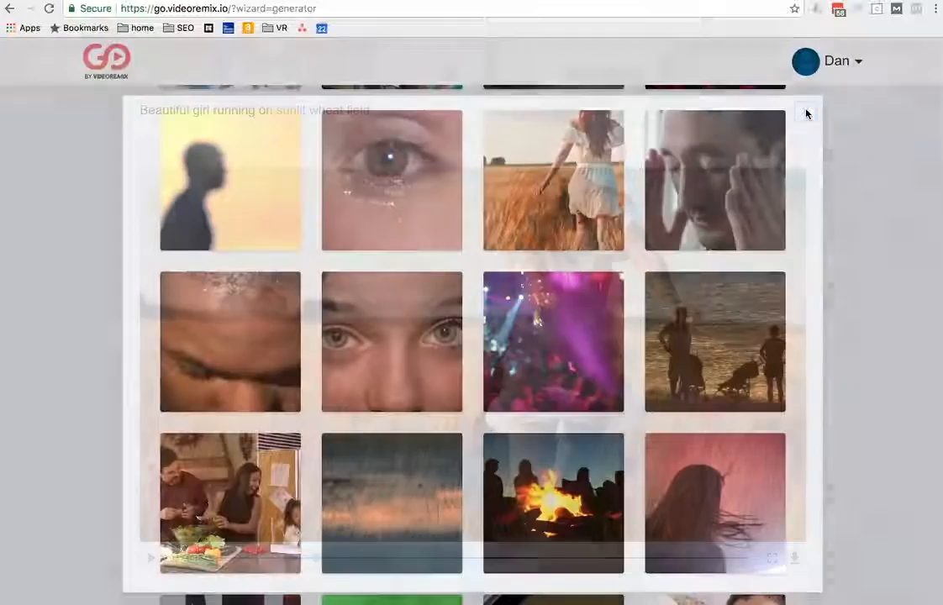
Step: Use the wheat field clip for the template and pick the Gym niche script for it
mouse_move(577, 183)
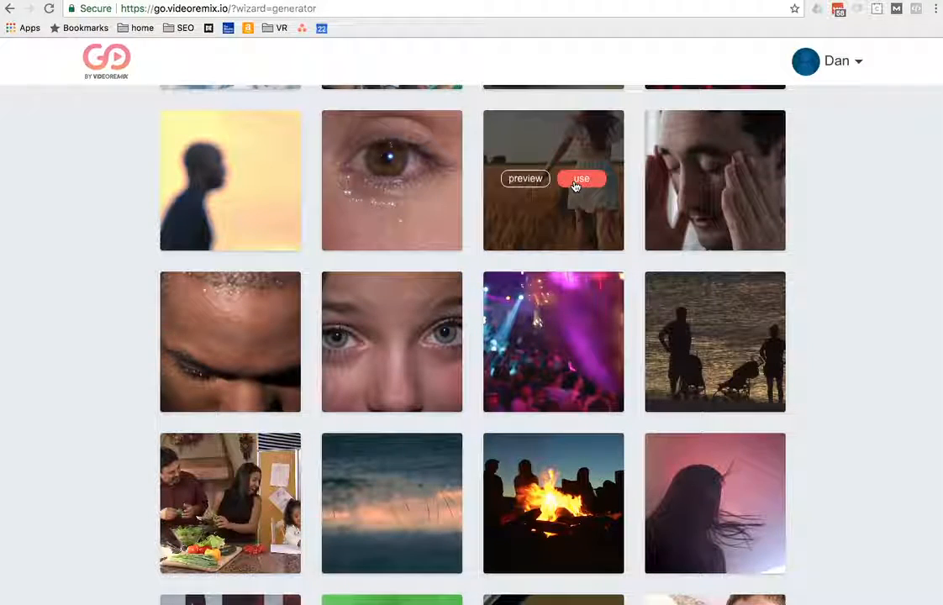
click(578, 180)
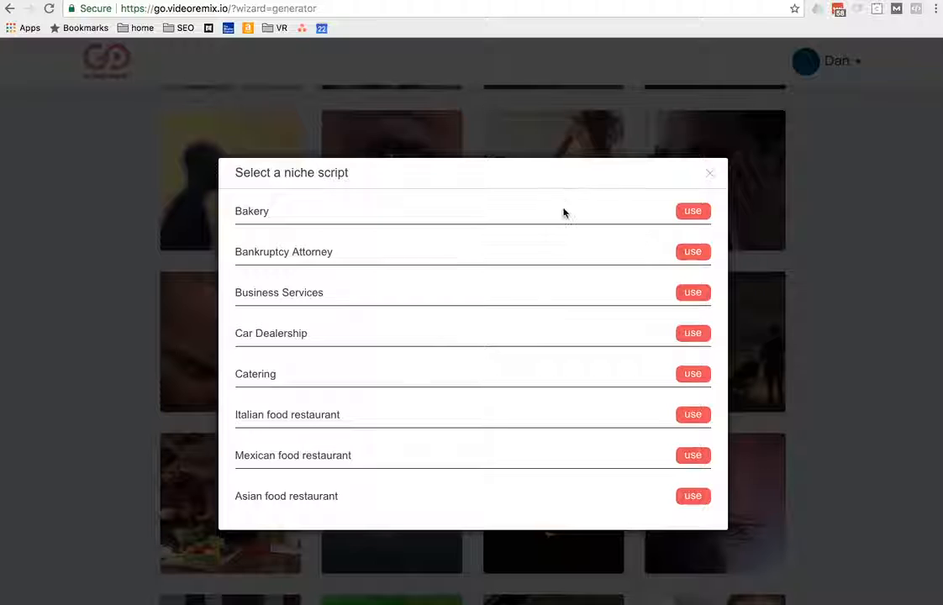
scroll(564, 212, down, 2)
scroll(564, 215, down, 6)
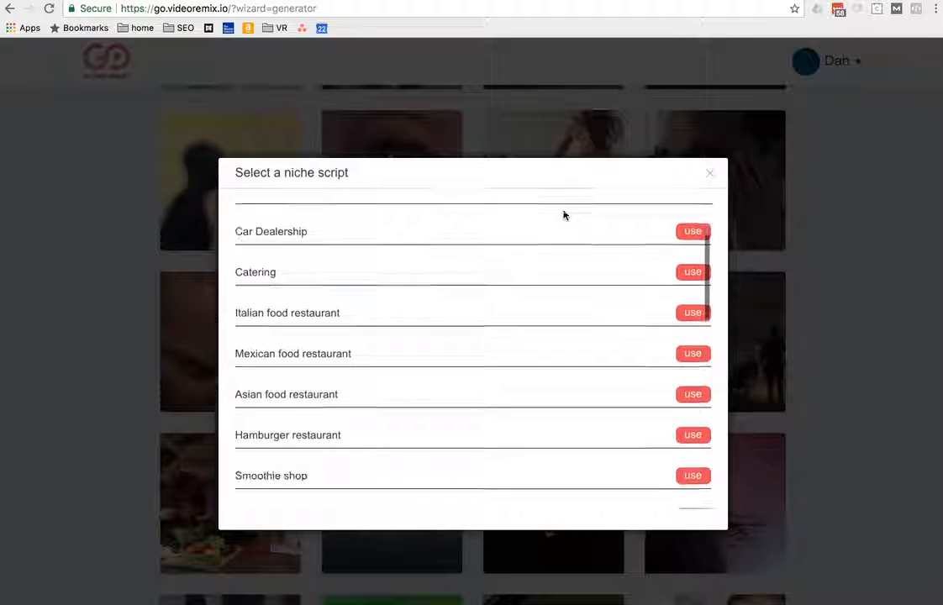
scroll(564, 215, down, 8)
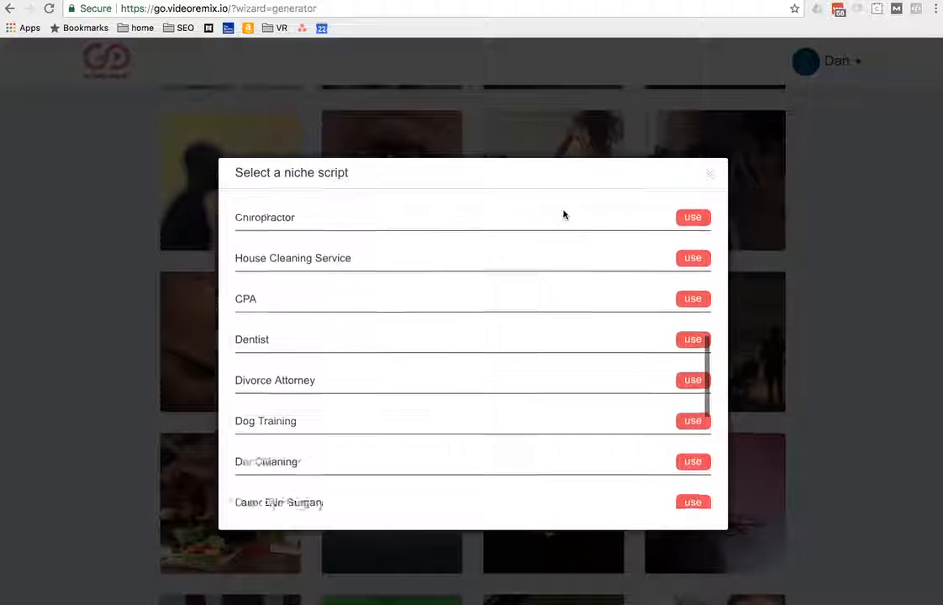
scroll(564, 215, down, 7)
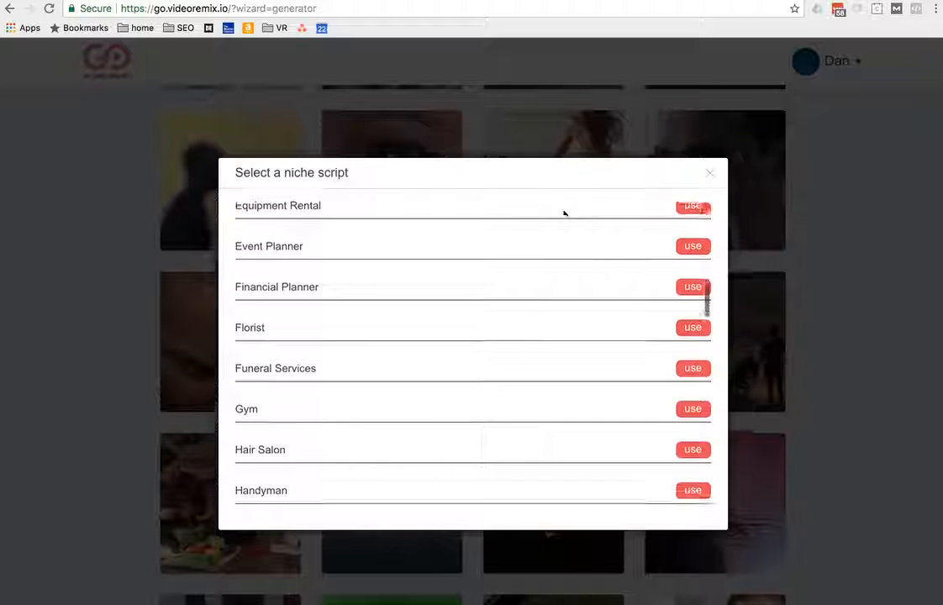
scroll(564, 215, down, 3)
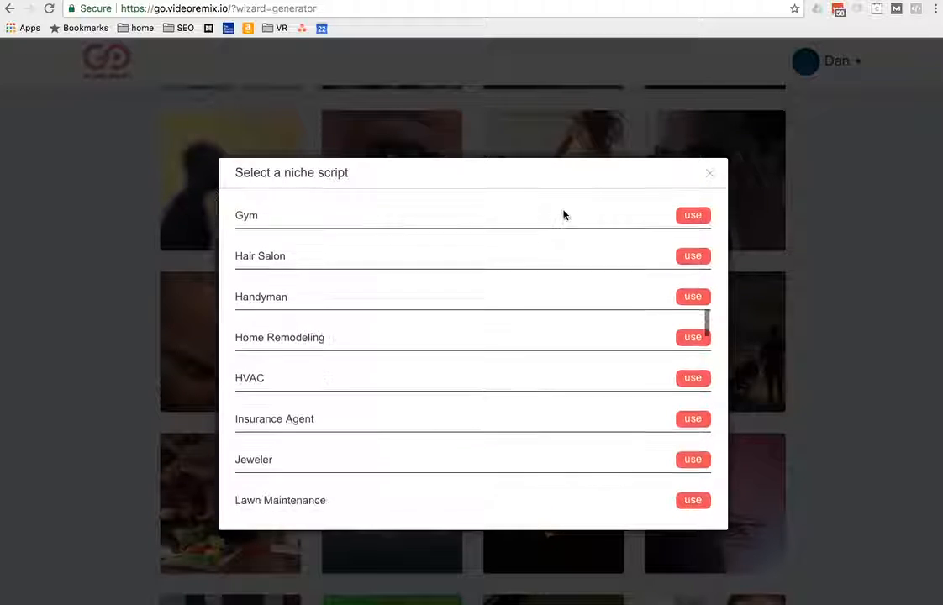
scroll(564, 215, up, 2)
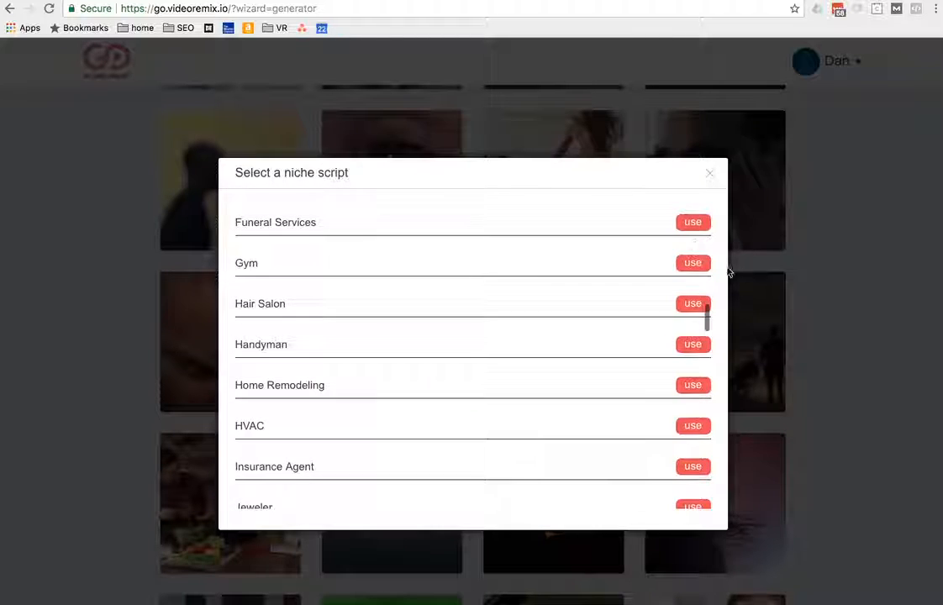
click(681, 272)
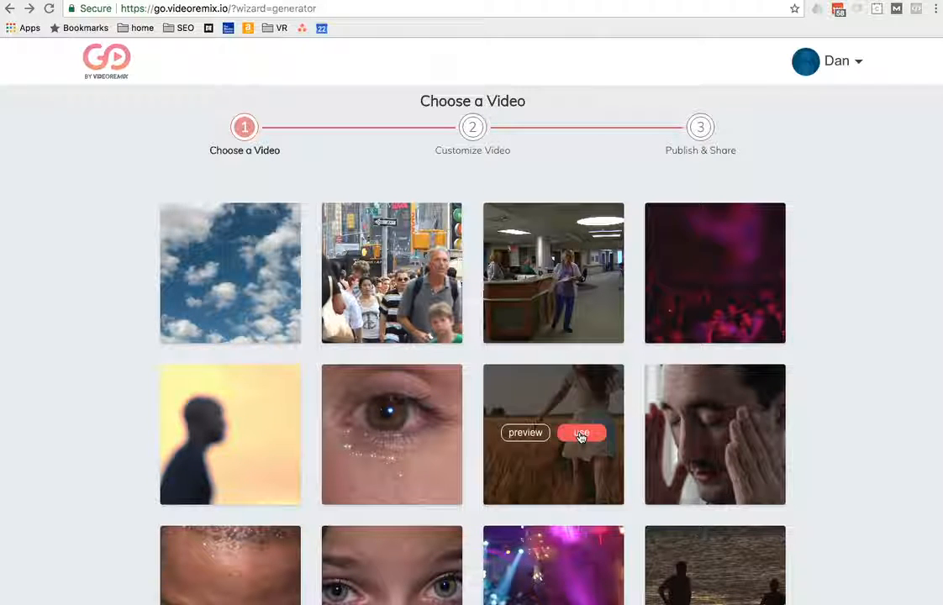
Step: Choose the wheat field clip as the template's video and apply the Gym niche script
click(583, 435)
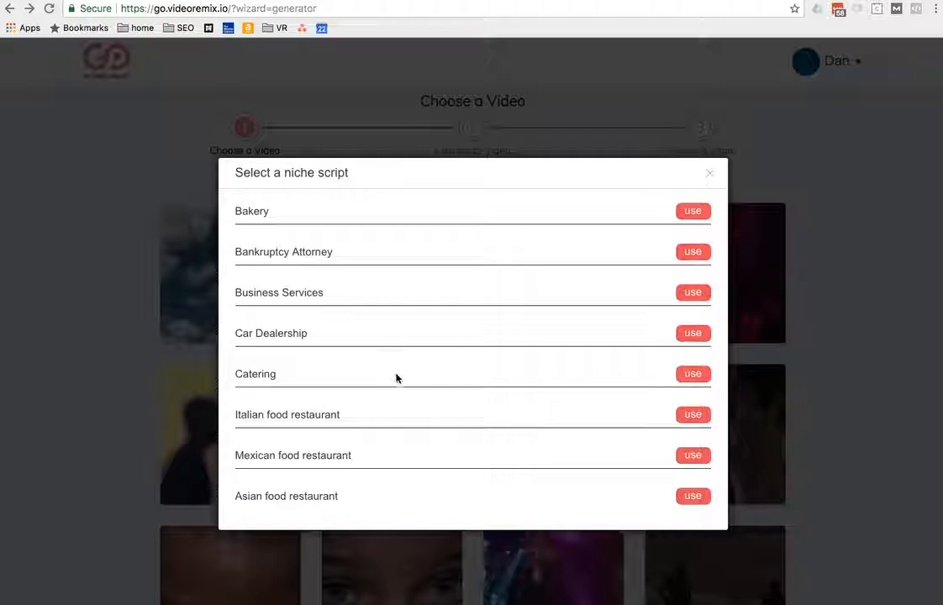
scroll(396, 378, down, 10)
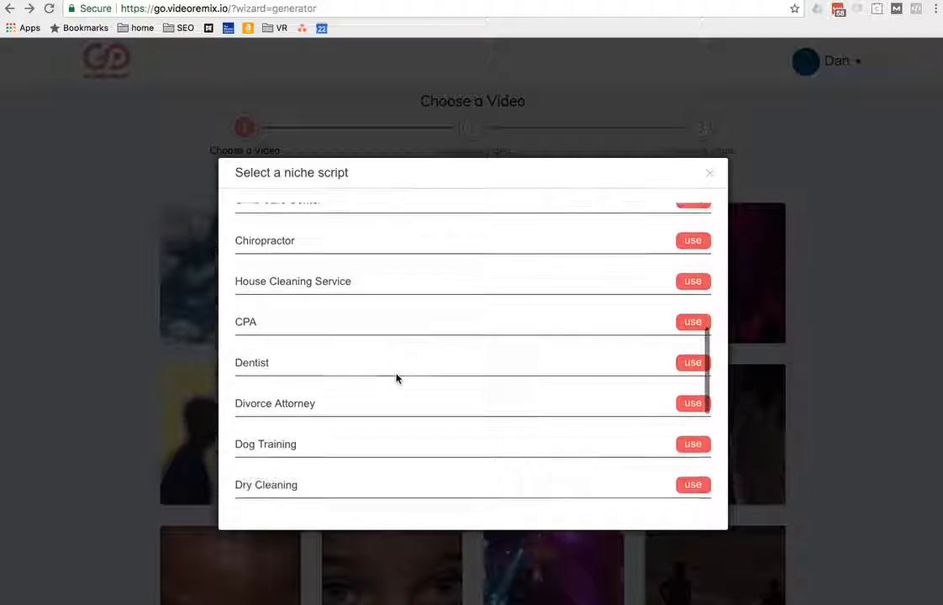
scroll(396, 379, down, 6)
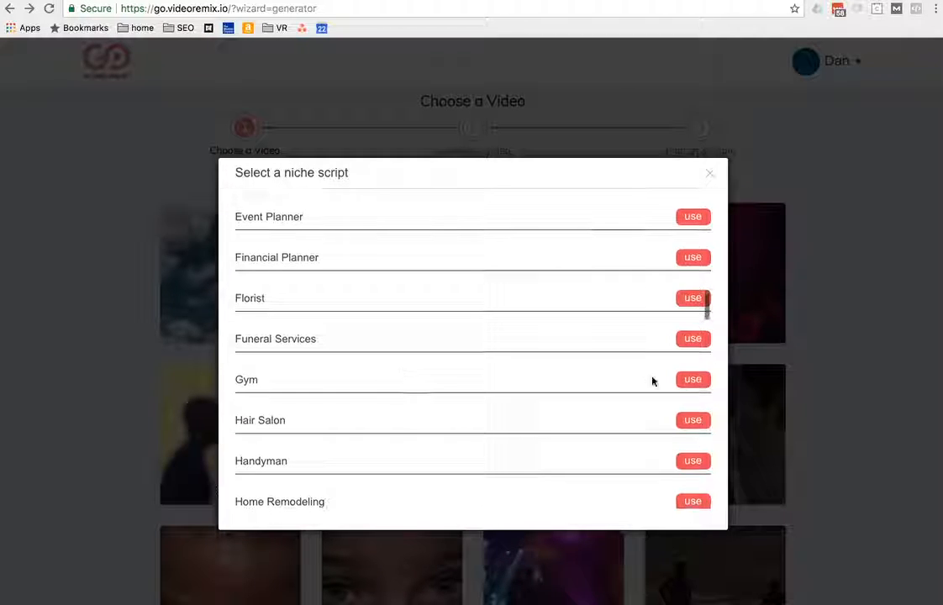
click(686, 381)
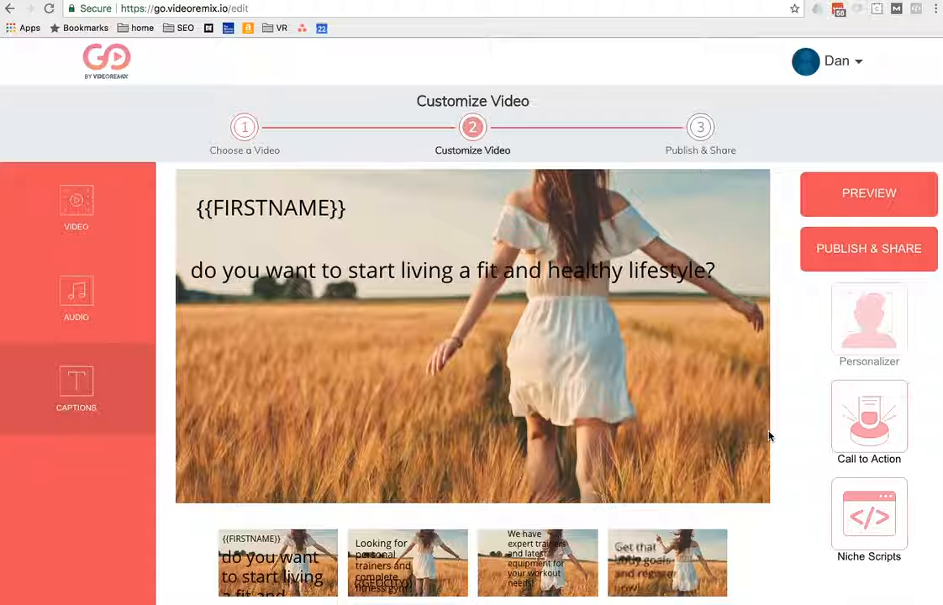
Step: Give the first scene's caption "do you want to start living a fit and healthy lifestyle?" a red background
click(361, 269)
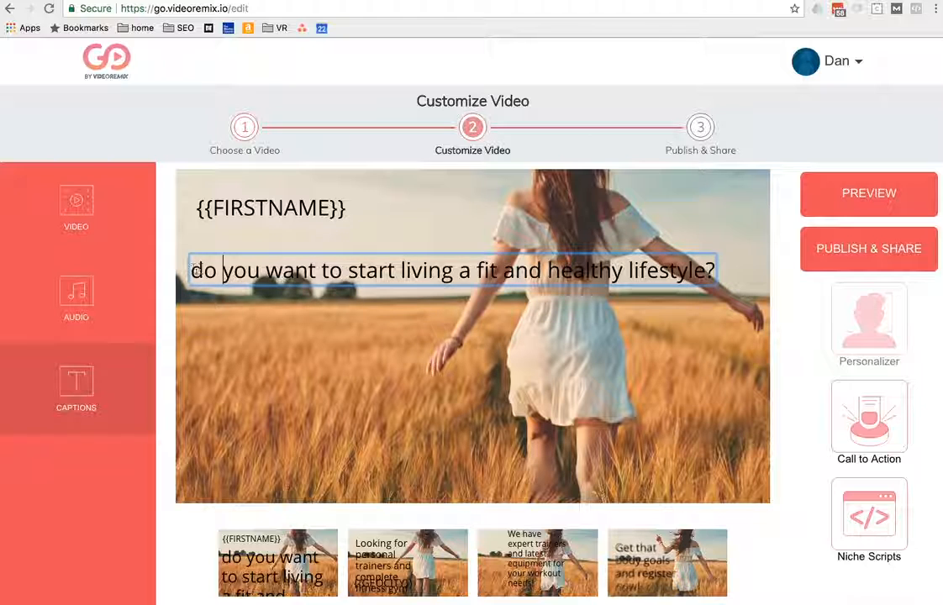
drag(363, 272, 379, 276)
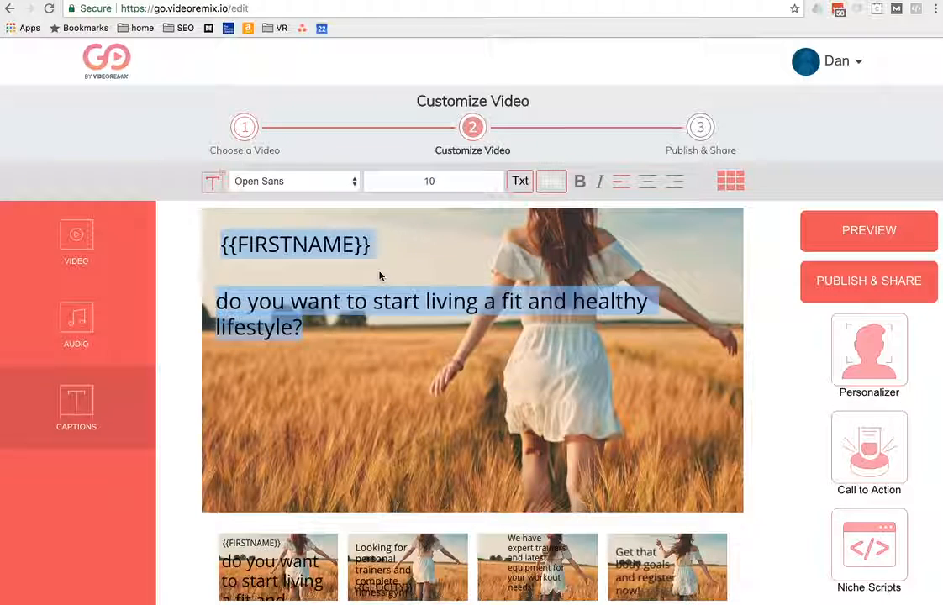
click(553, 181)
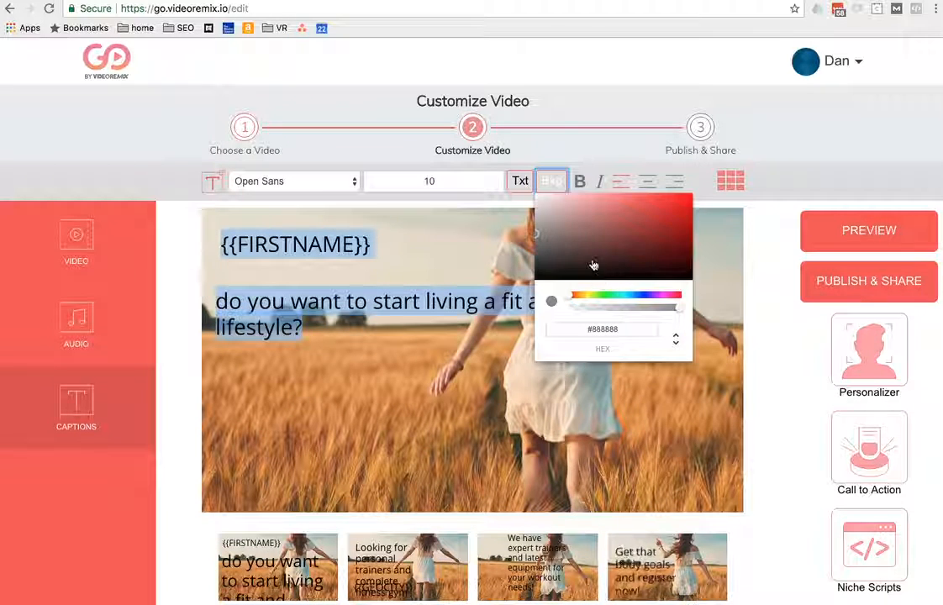
drag(594, 265, 689, 220)
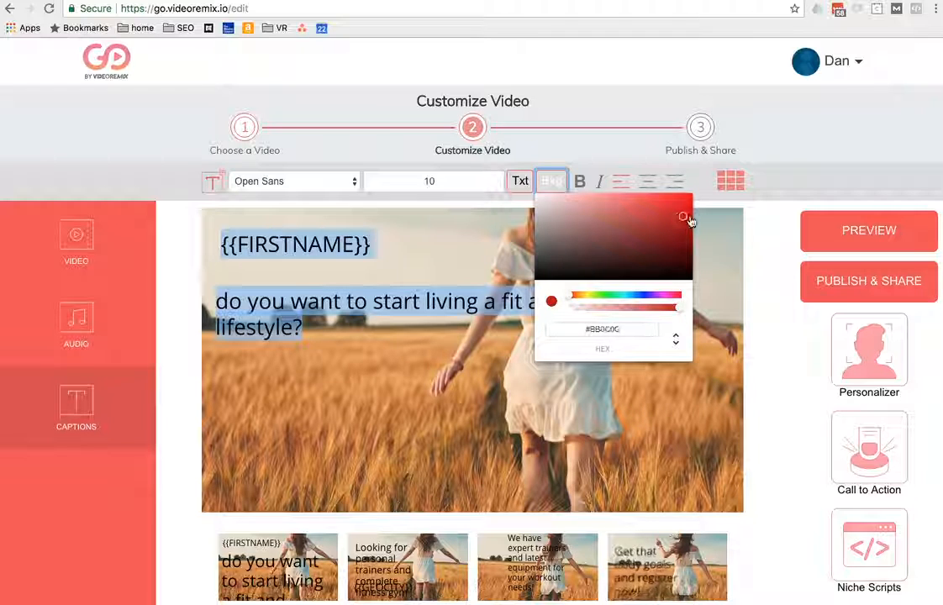
click(720, 241)
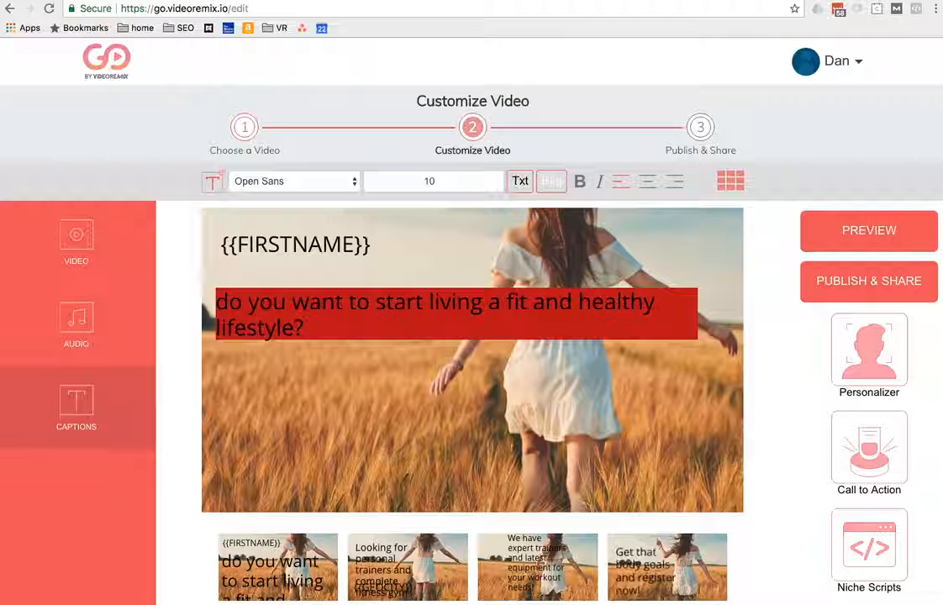
Step: Set the text colour of the first scene's "fit and healthy lifestyle" caption to white, #FFFFFF
click(402, 315)
key(super+a)
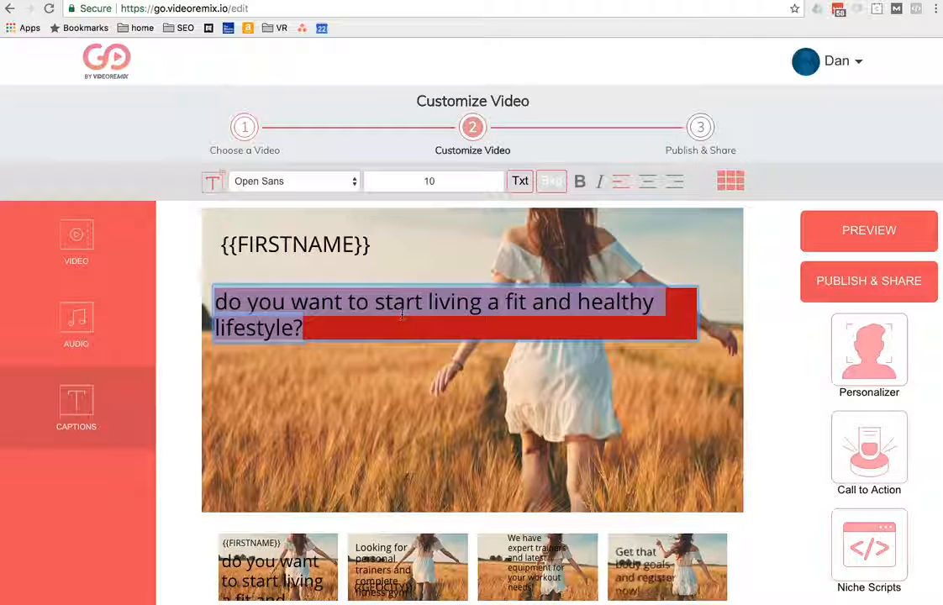
click(520, 181)
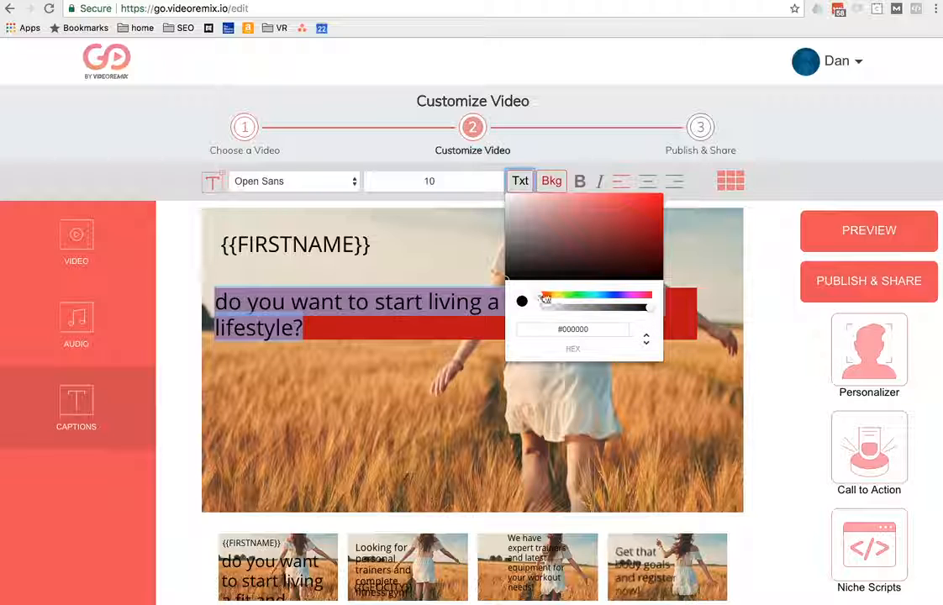
drag(522, 271, 495, 182)
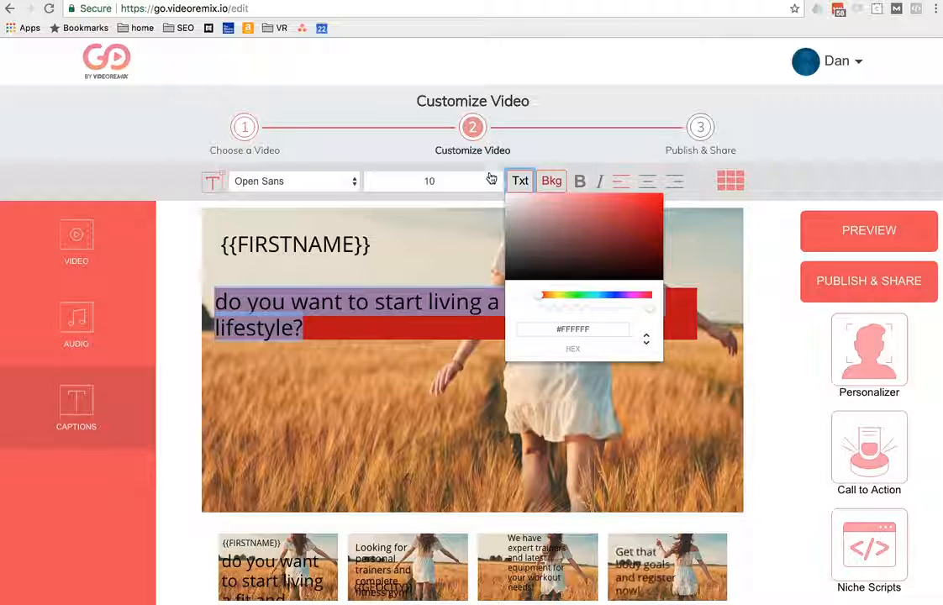
click(383, 377)
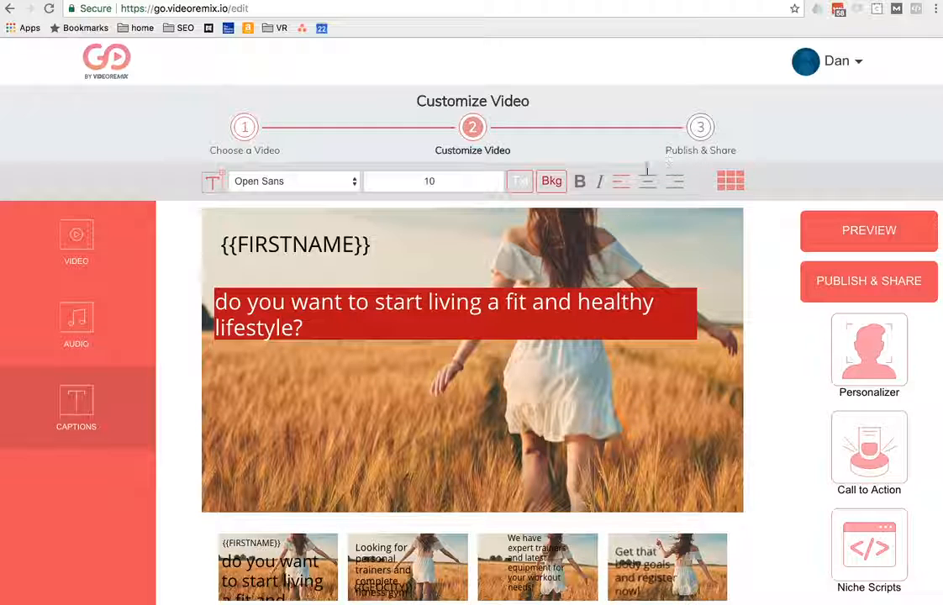
Step: Move the third scene's "We have expert trainers" caption down into the sky area at the left and set its font size to 28
click(372, 589)
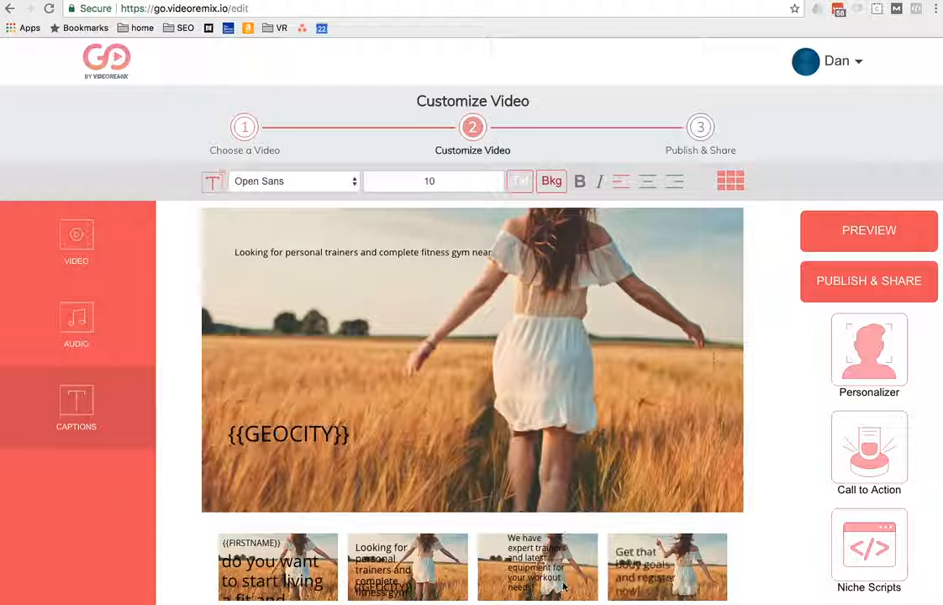
click(548, 561)
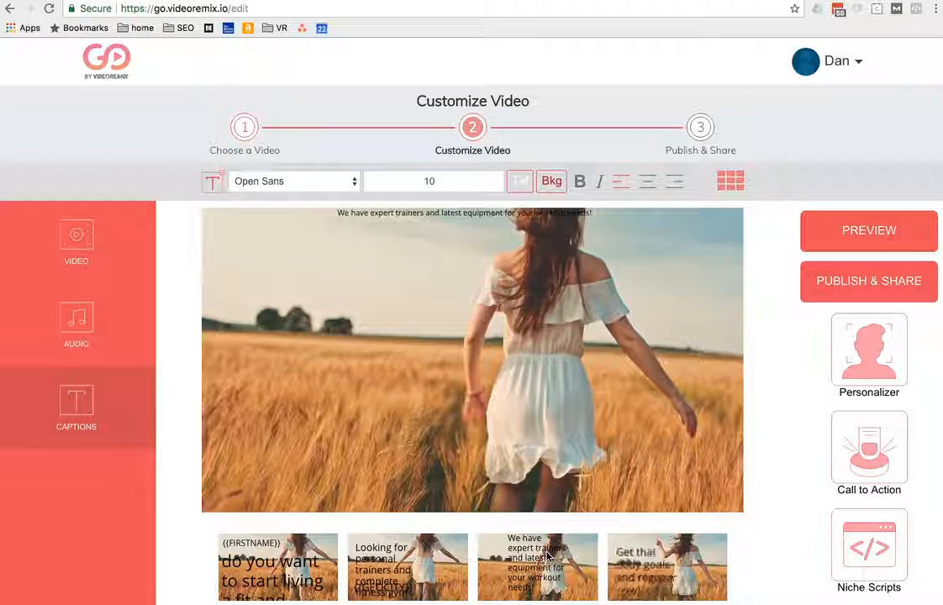
drag(426, 218, 309, 264)
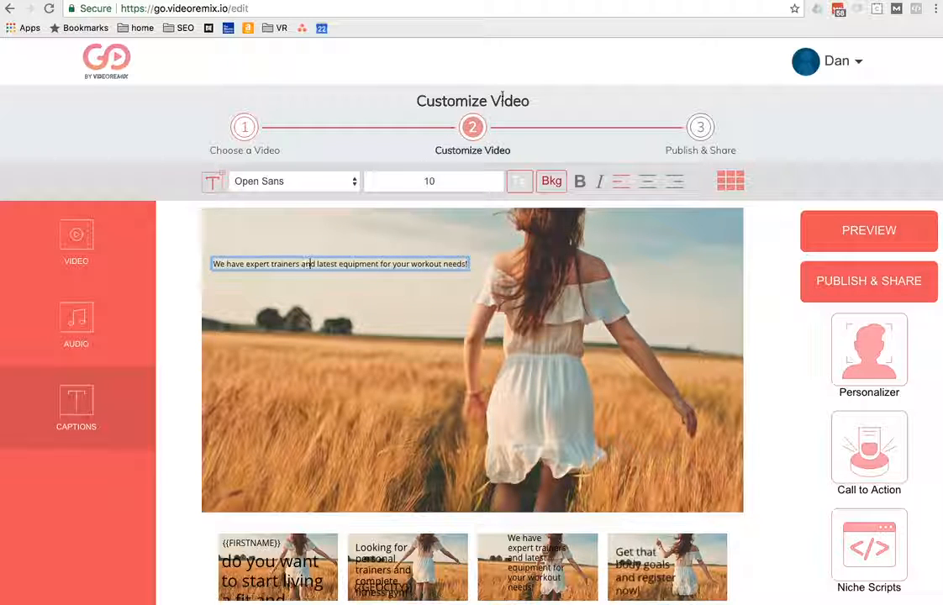
click(474, 182)
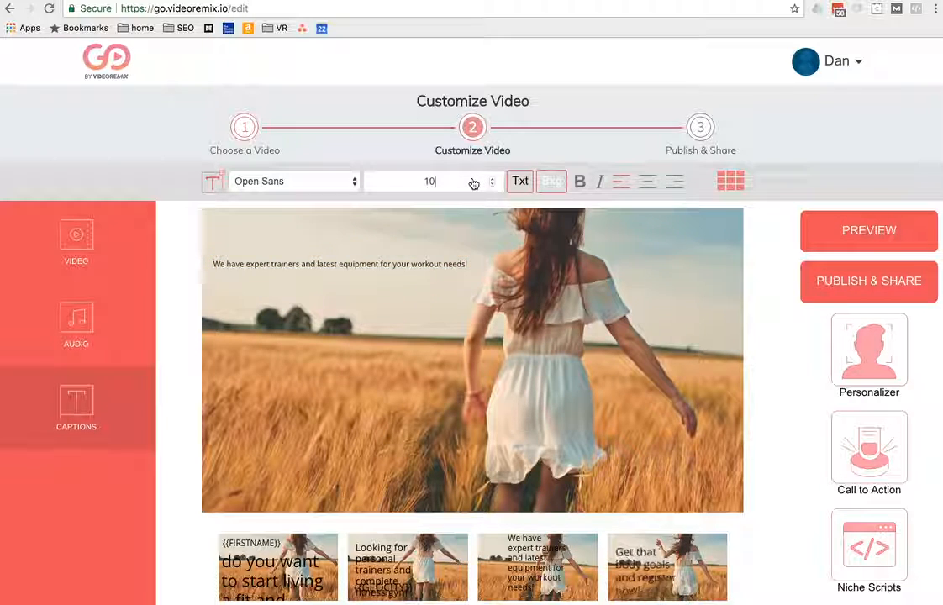
key(BackSpace)
key(BackSpace)
text(28)
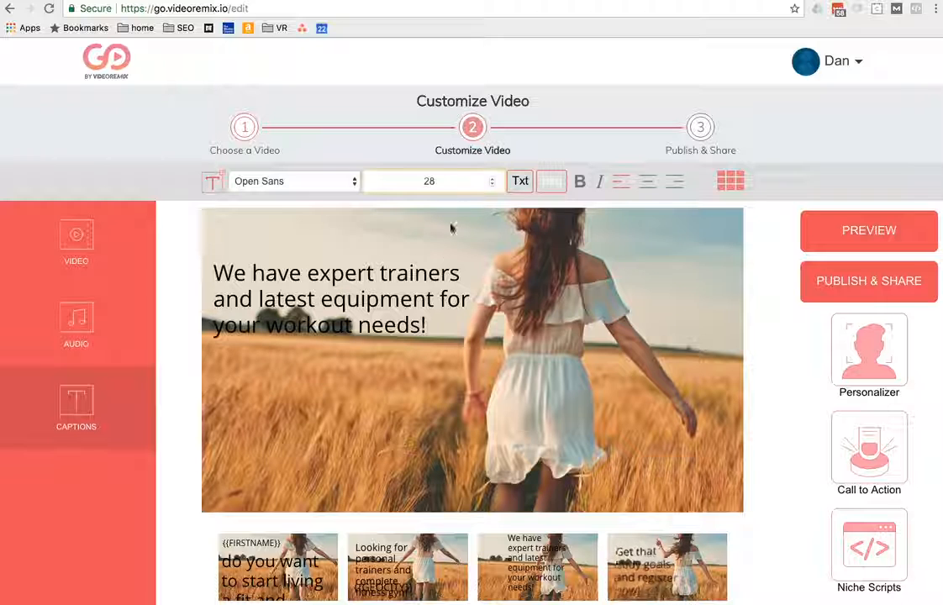
click(428, 317)
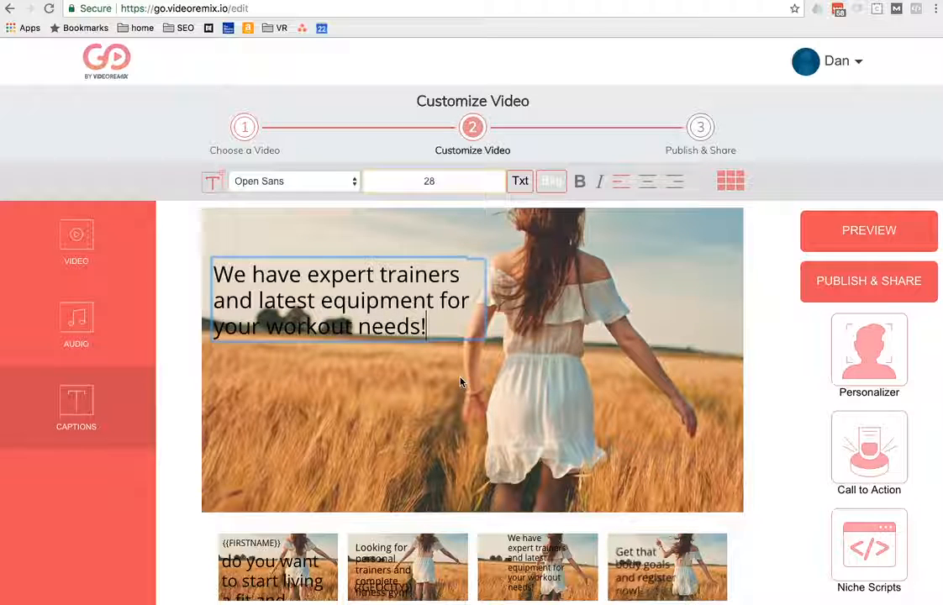
click(602, 444)
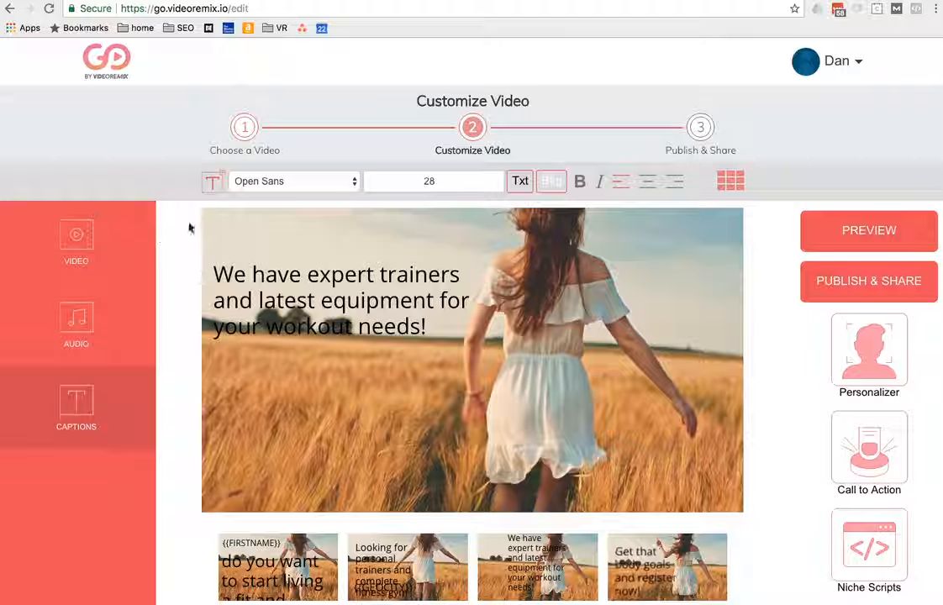
Step: Look through the available audio tracks, then return to the captions of the video
click(82, 325)
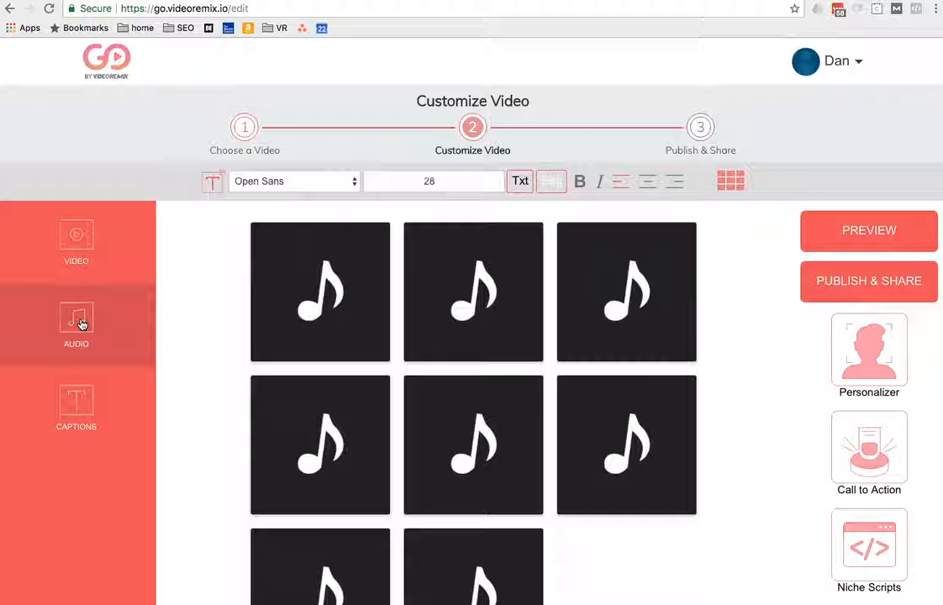
scroll(673, 344, down, 1)
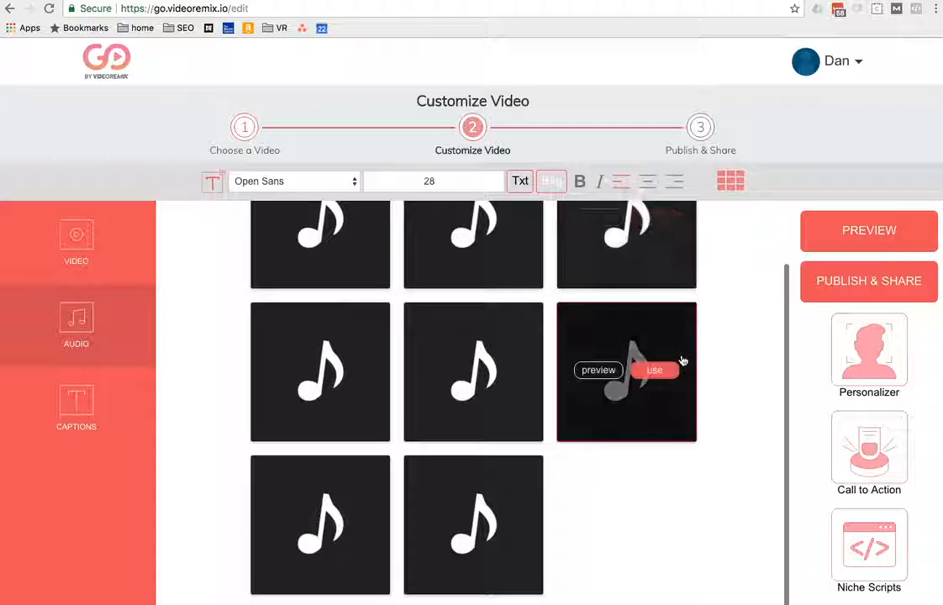
scroll(683, 336, up, 1)
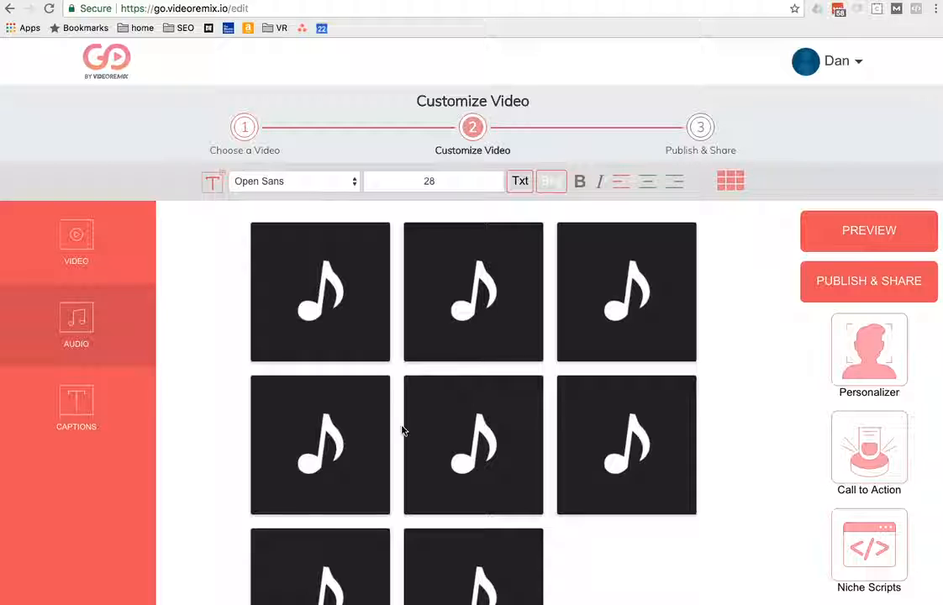
click(85, 412)
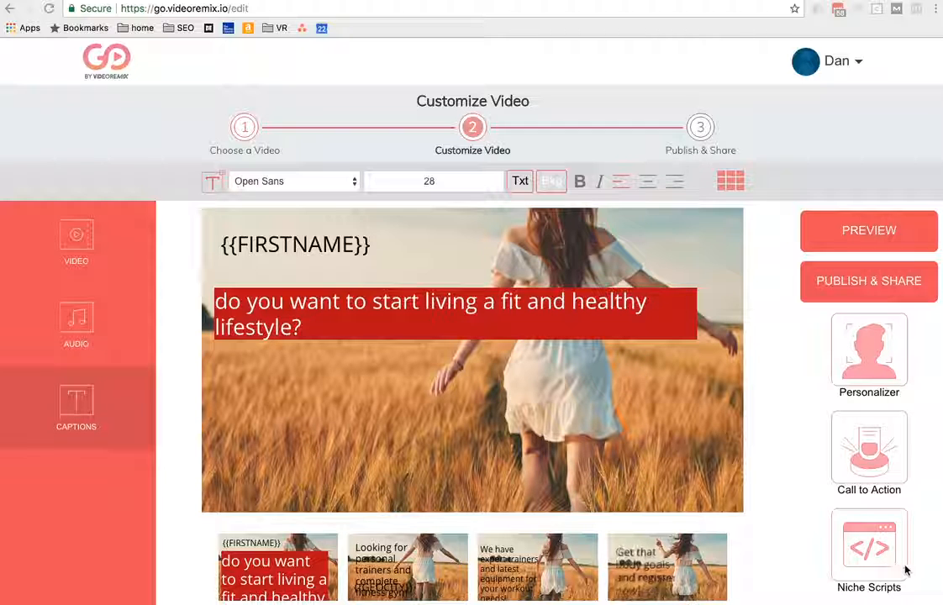
Step: Browse the list of niche scripts available for the video and close it without choosing another script
click(861, 556)
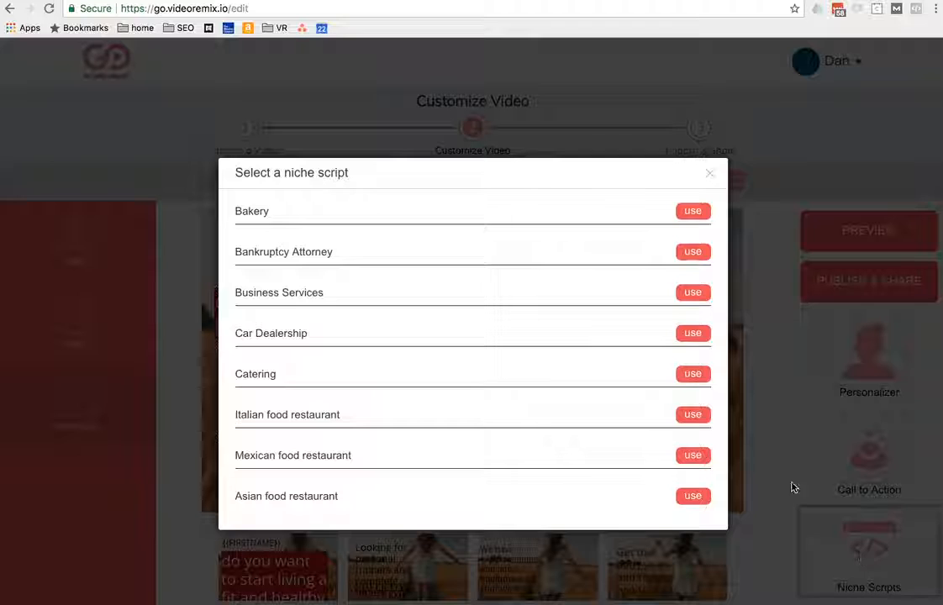
scroll(379, 400, down, 5)
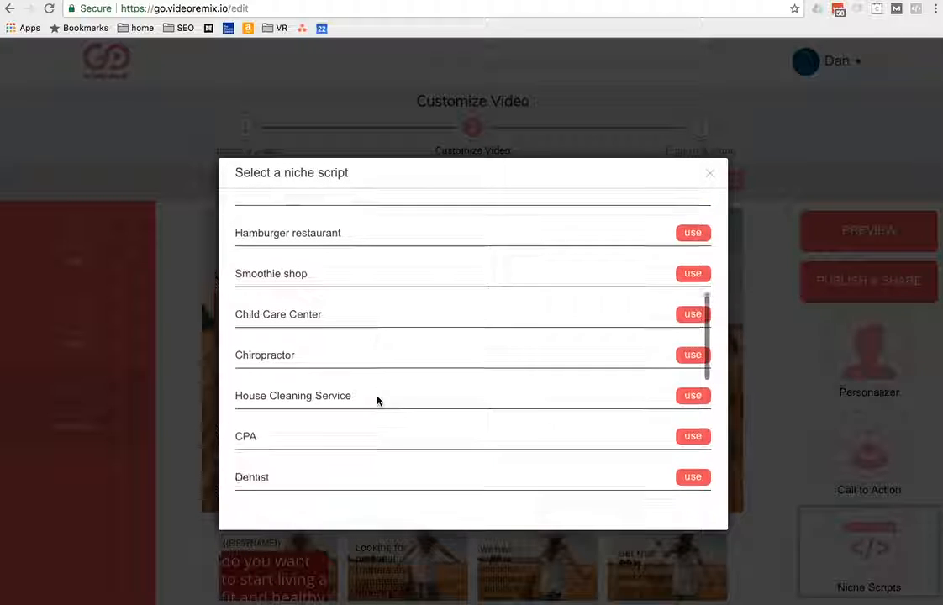
scroll(378, 401, down, 4)
scroll(377, 401, up, 6)
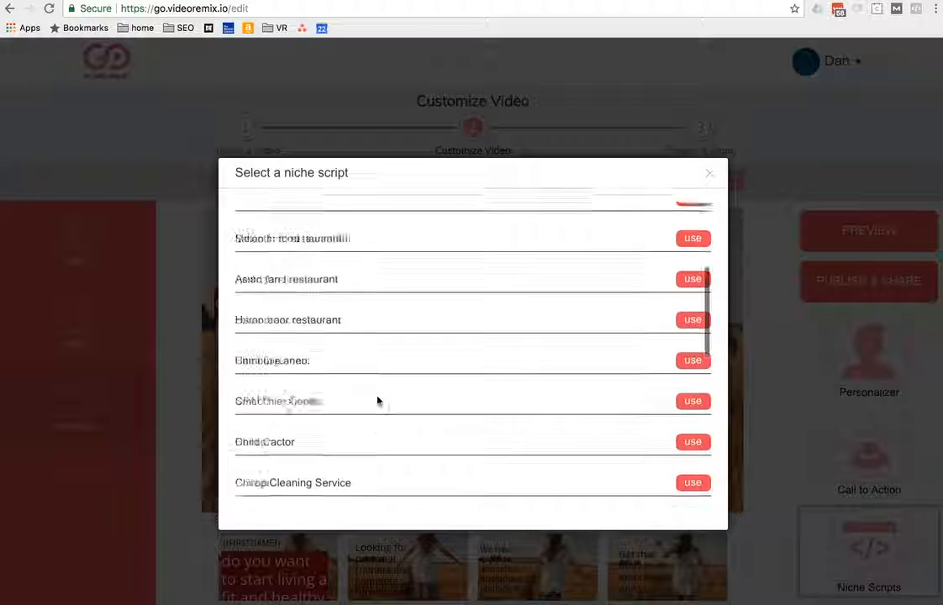
scroll(377, 401, up, 3)
scroll(377, 401, down, 7)
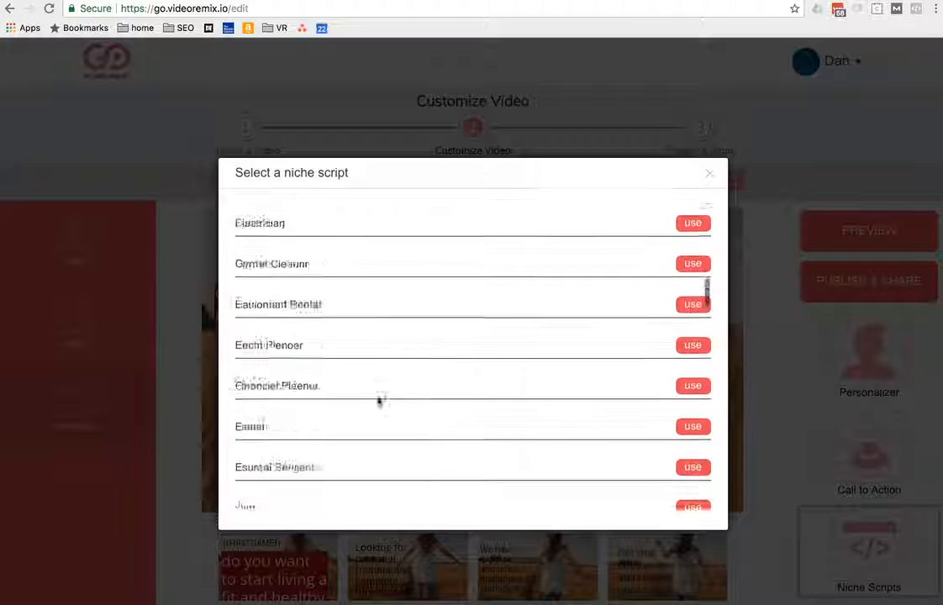
scroll(378, 401, down, 5)
scroll(378, 401, down, 3)
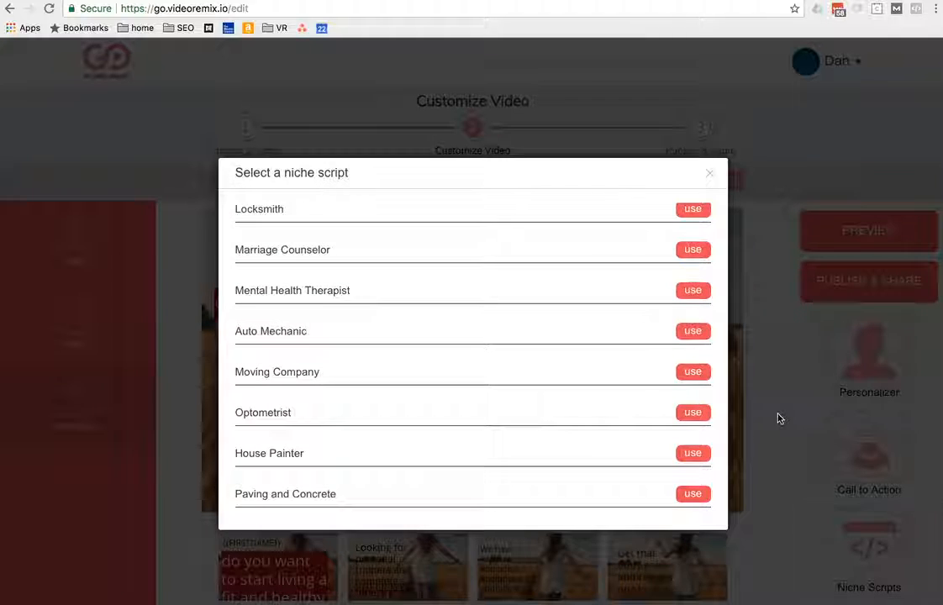
click(710, 173)
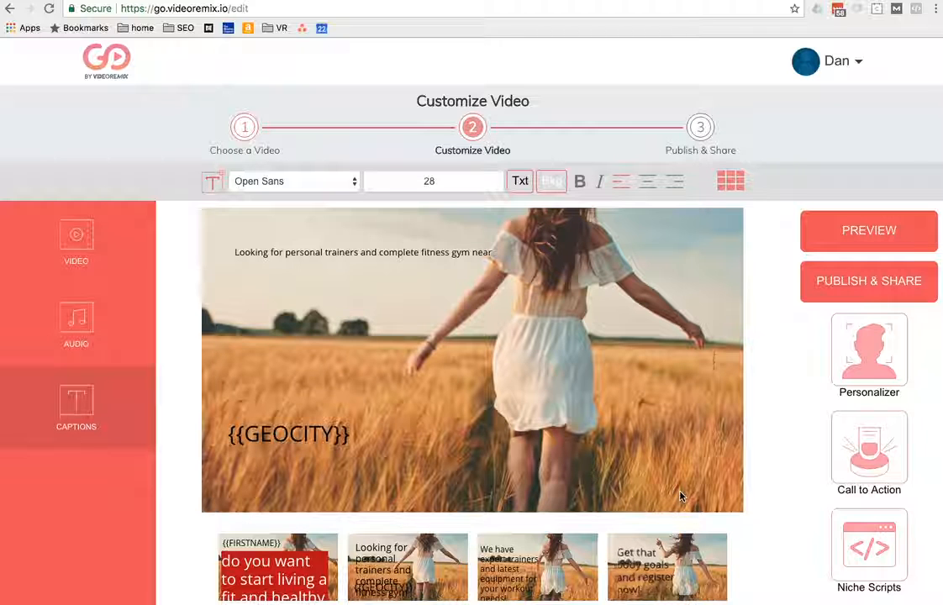
Step: Apply the purple-blue "VISIT OUR SHOWROOM" design from the call-to-action library to the fourth scene
click(706, 551)
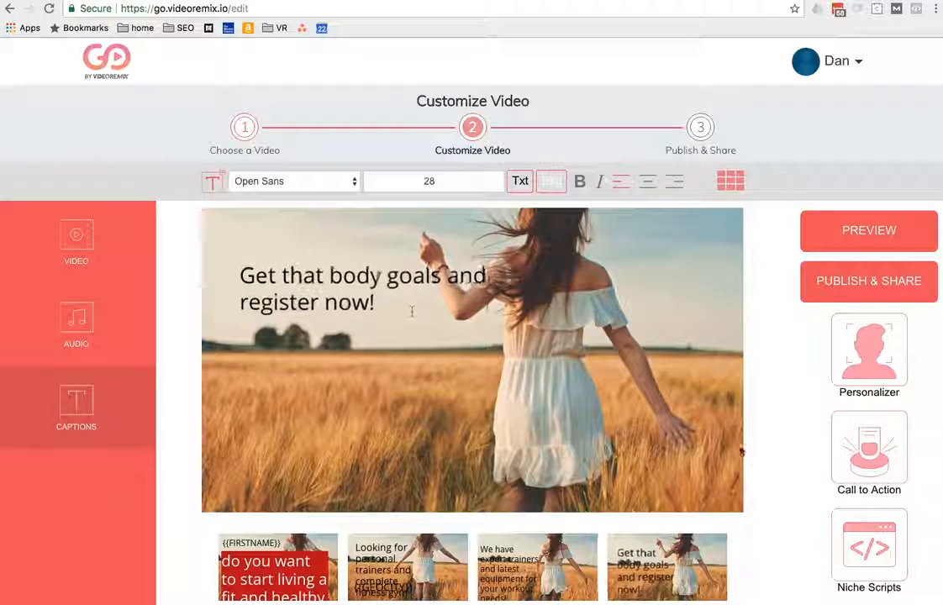
click(849, 444)
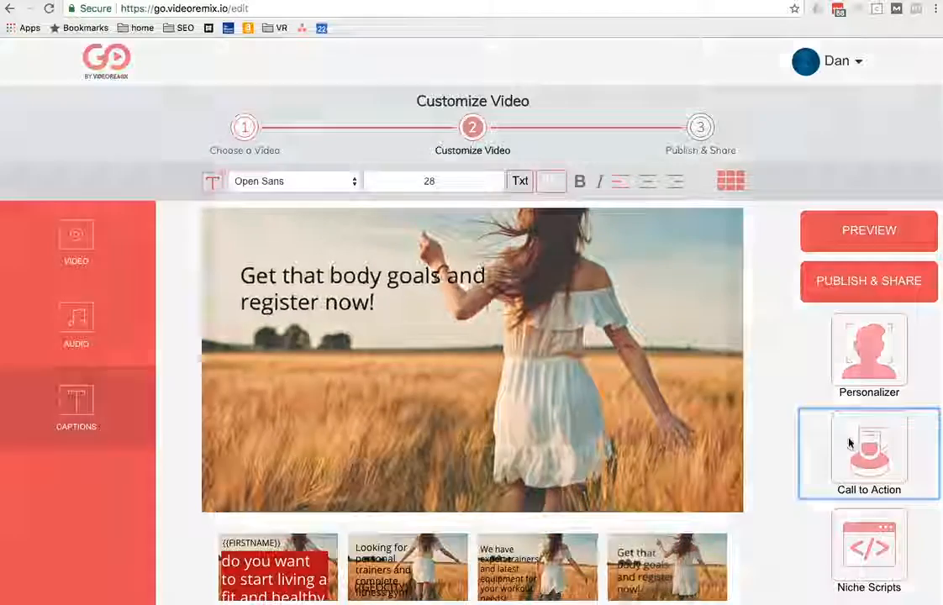
scroll(566, 311, down, 10)
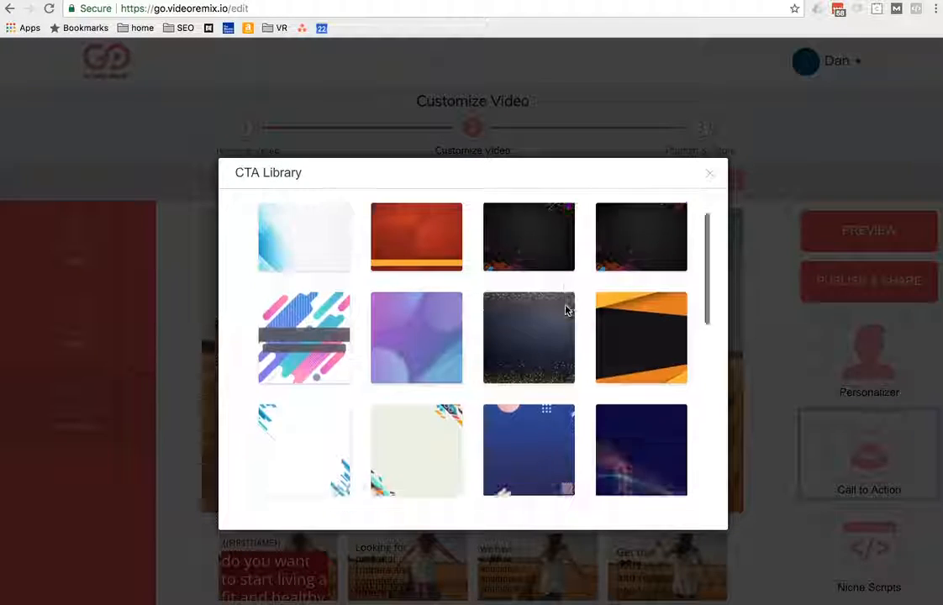
scroll(566, 311, down, 2)
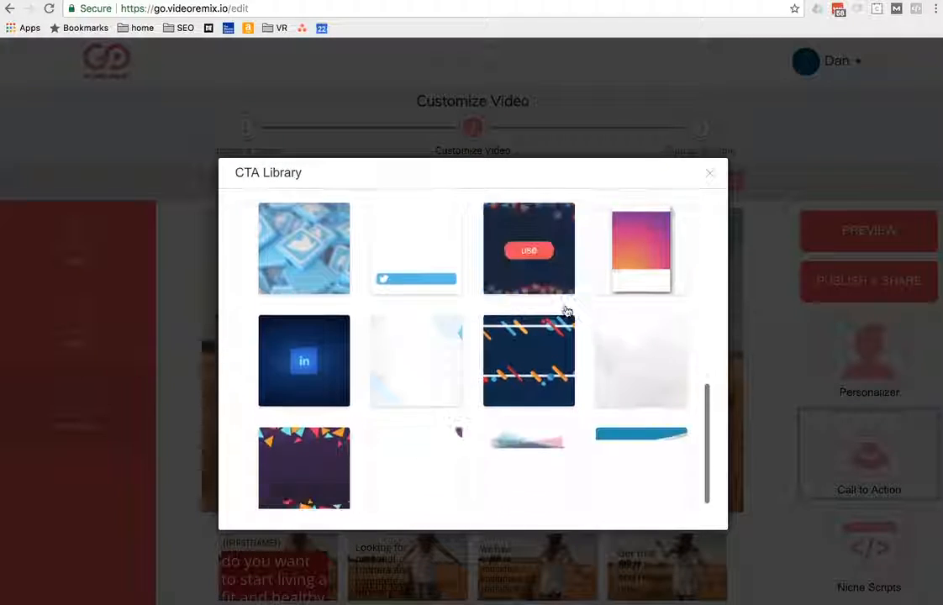
scroll(587, 404, up, 10)
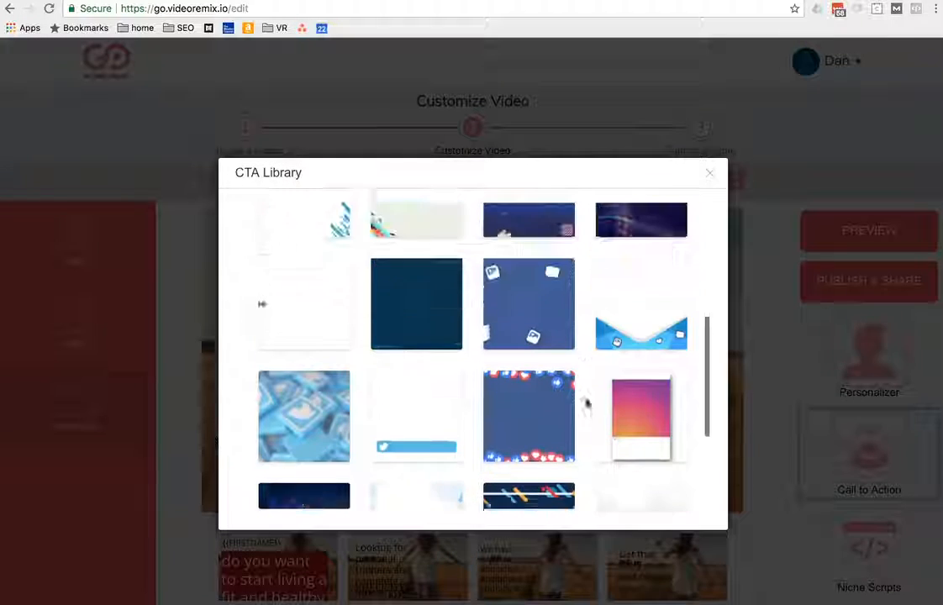
mouse_move(417, 324)
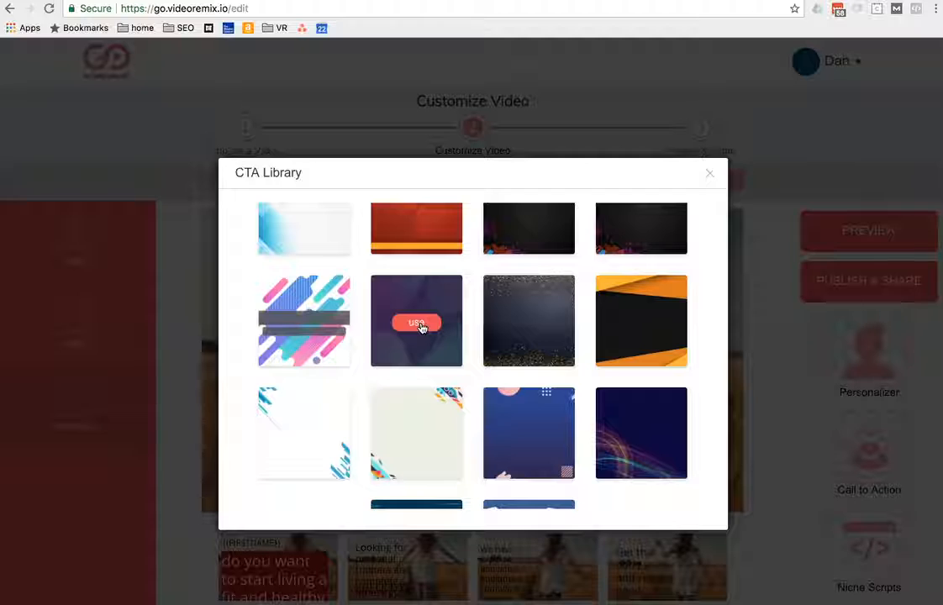
click(417, 324)
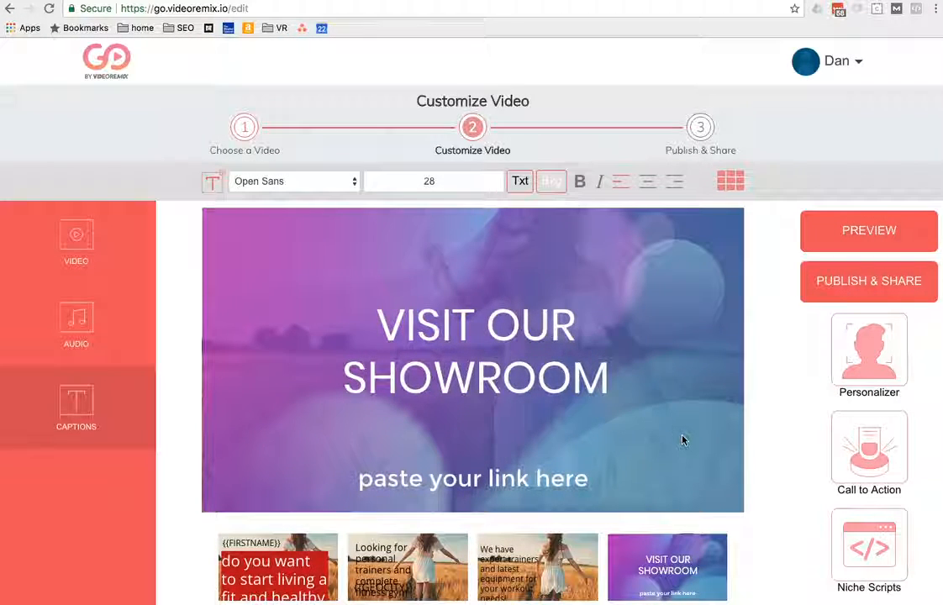
Step: Change the call-to-action headline in the fourth scene to read "VISIT OUR GYM"
click(529, 339)
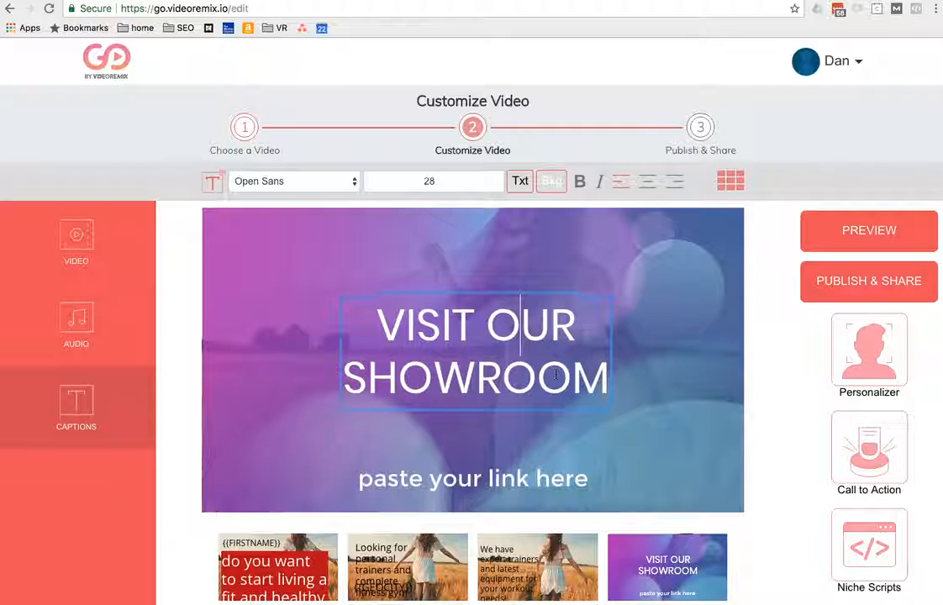
key(Down)
key(Right)
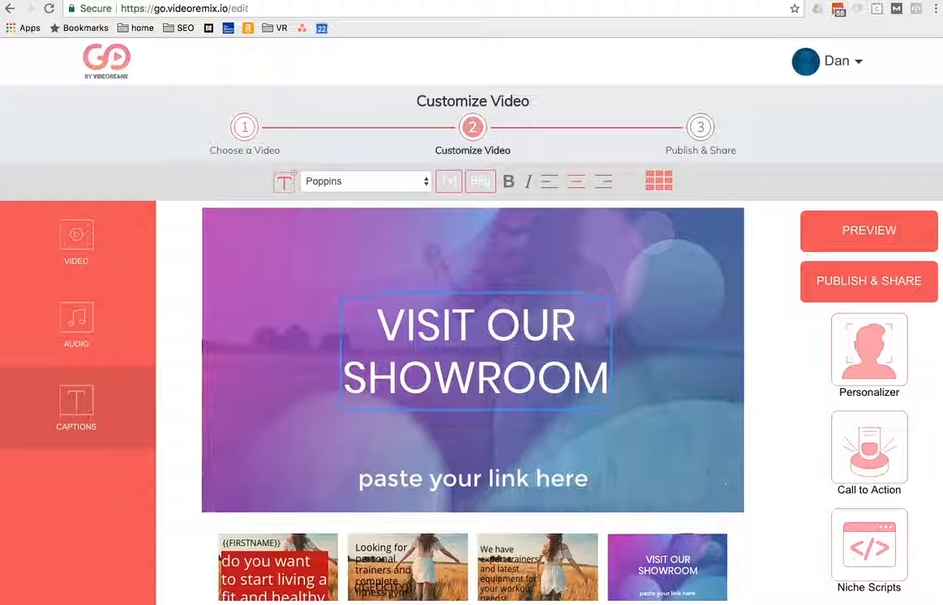
click(501, 479)
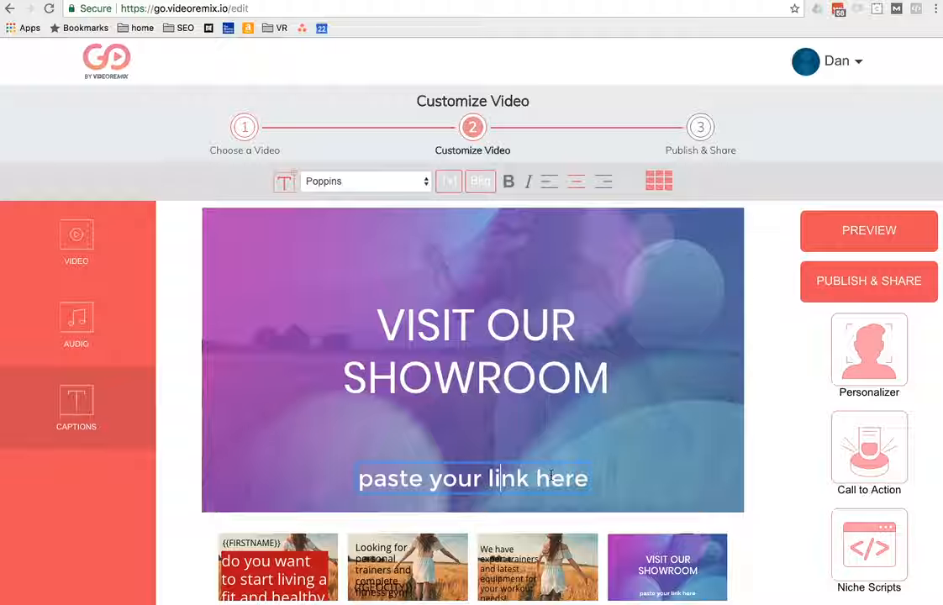
click(476, 367)
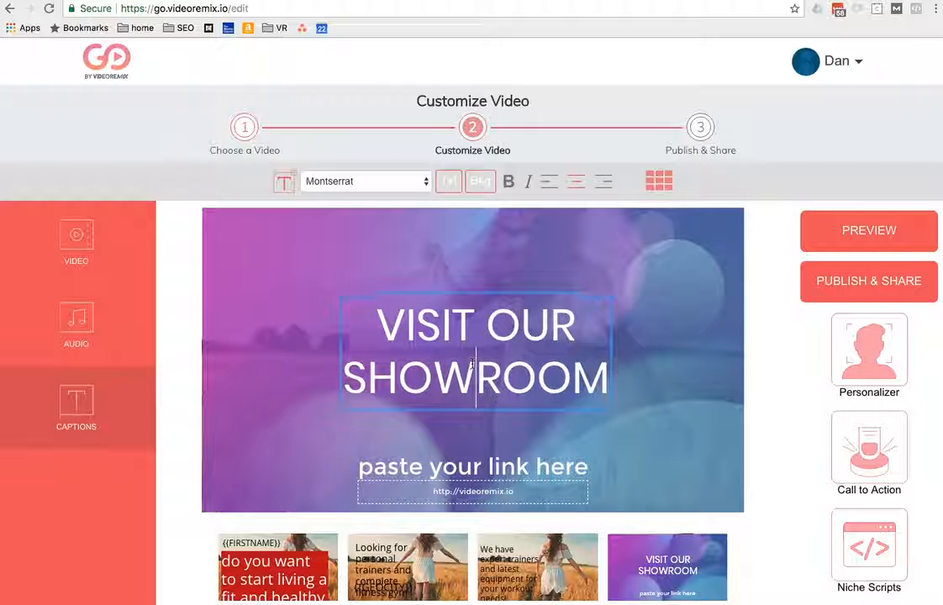
double_click(472, 366)
text(Gy)
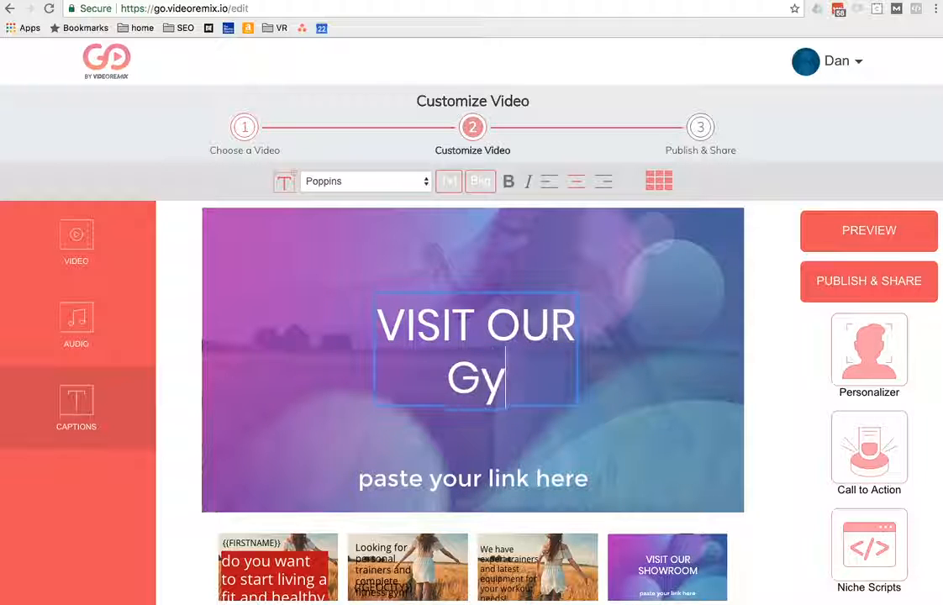
text(m)
key(BackSpace)
key(BackSpace)
text(YM)
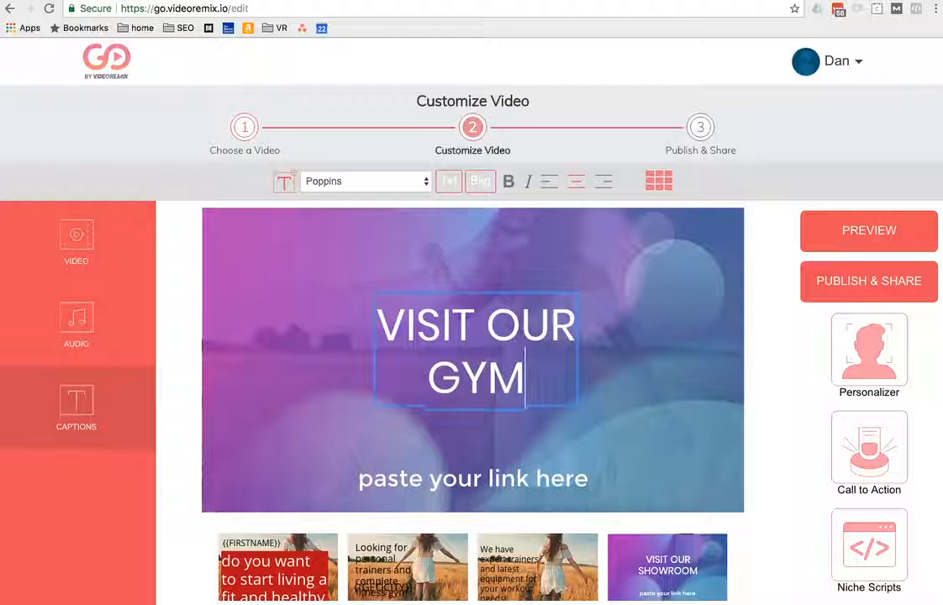
Step: Replace the "paste your link here" text of the call to action with "Gold's Gym", keeping its link address
click(494, 480)
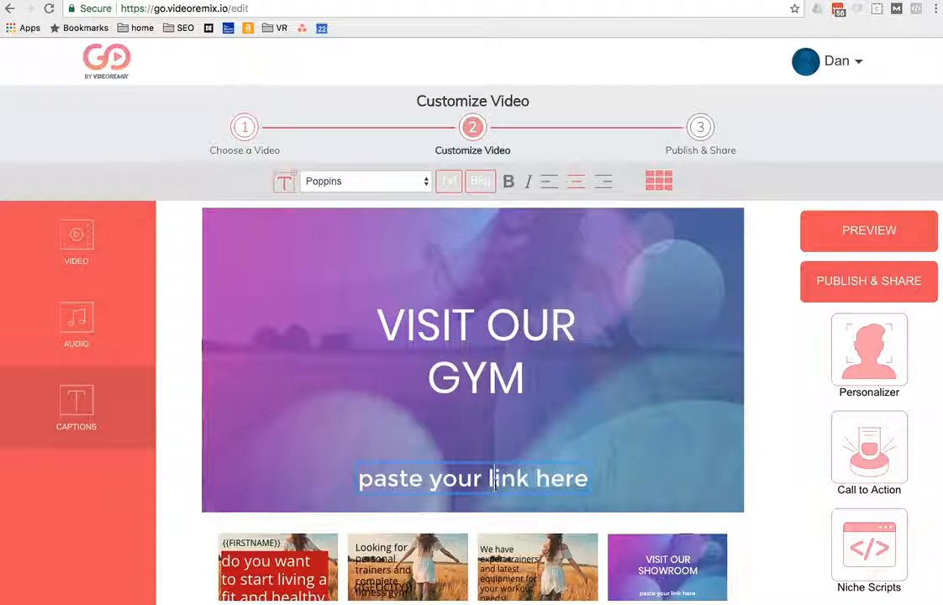
click(510, 486)
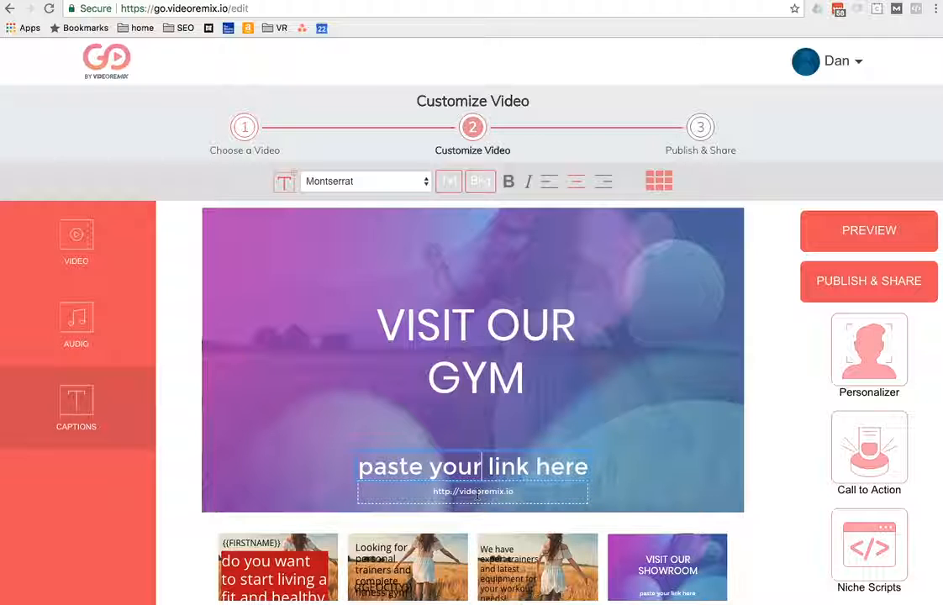
triple_click(494, 485)
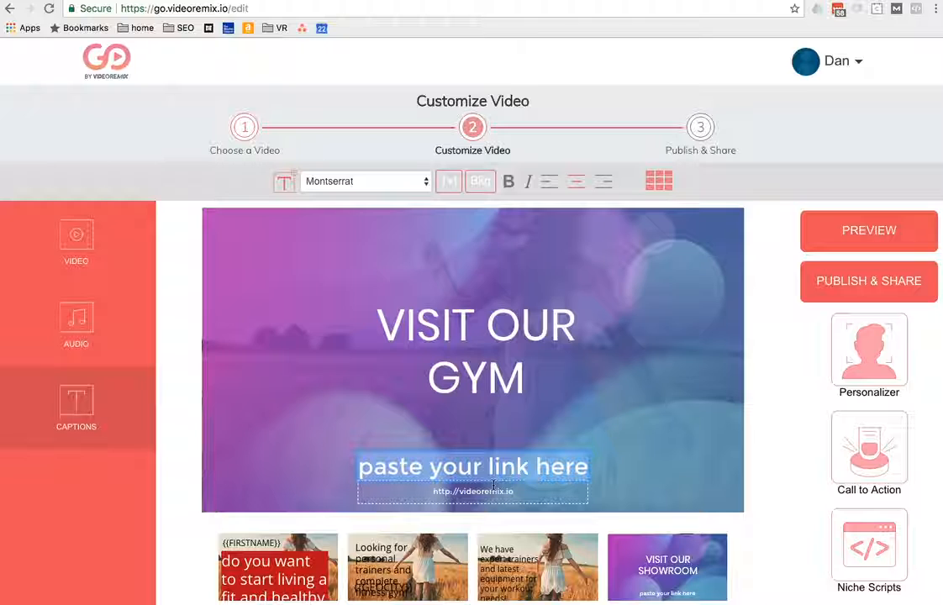
text(d)
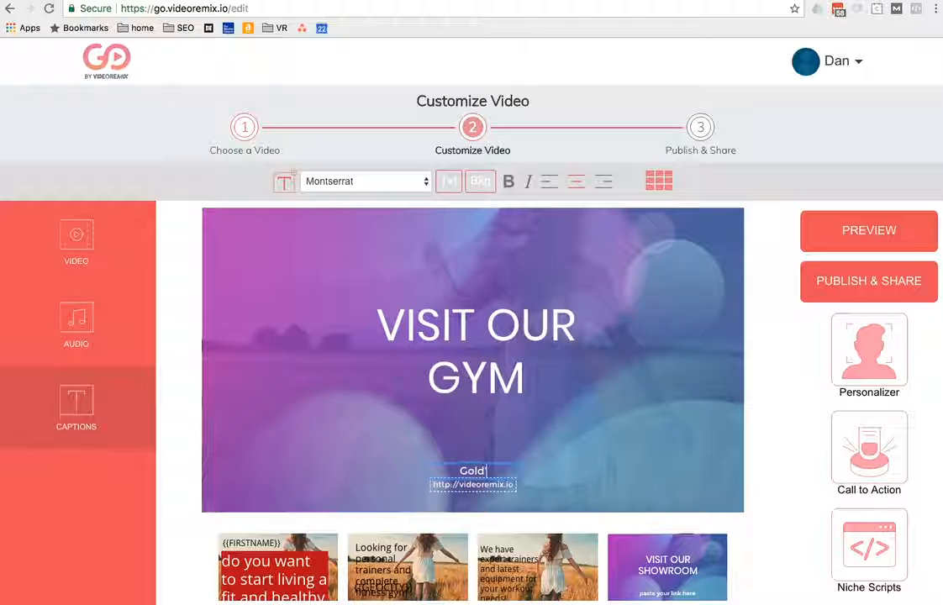
text('s Gym)
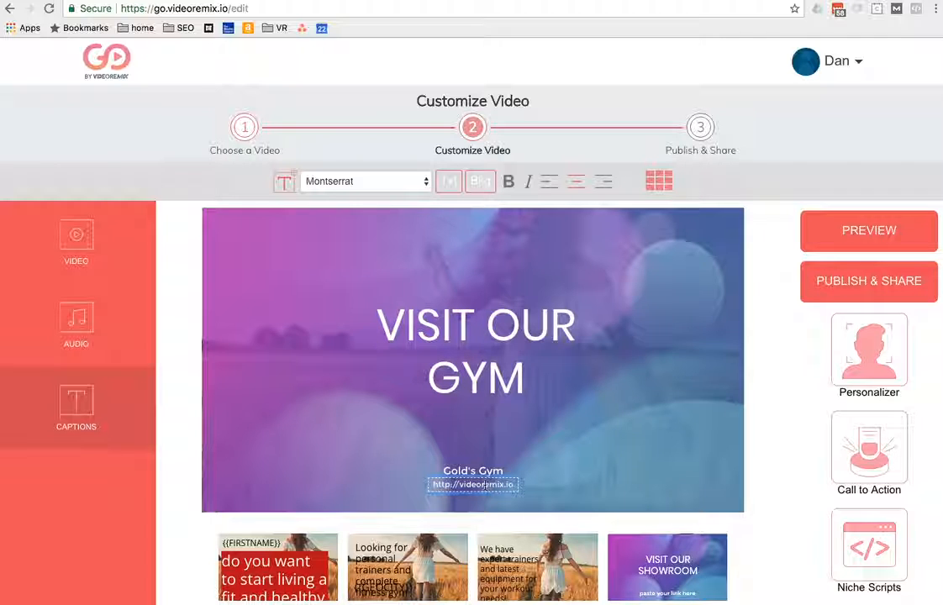
click(769, 404)
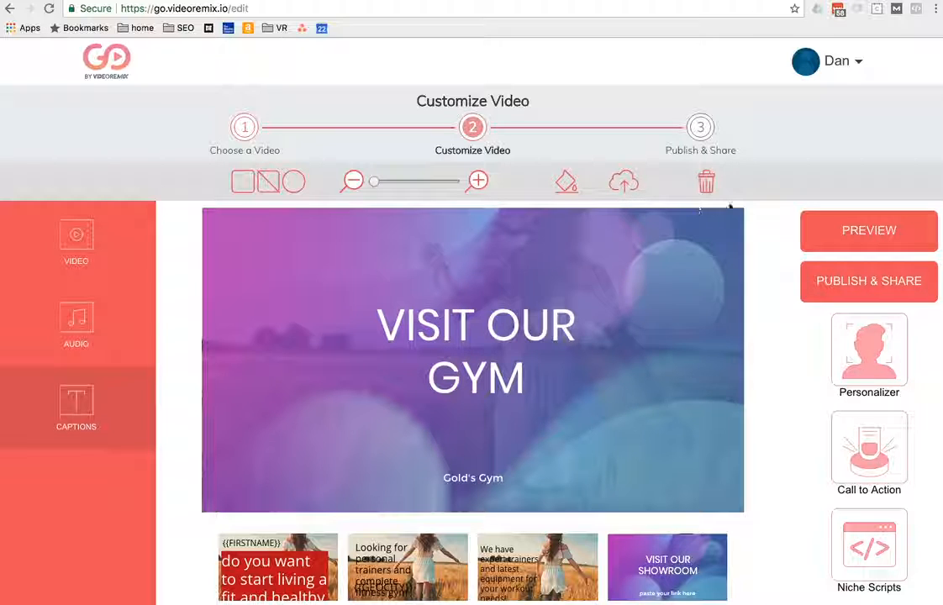
Step: Leave the video editor and go back to the start page at go.videoremix.io
click(220, 8)
click(230, 9)
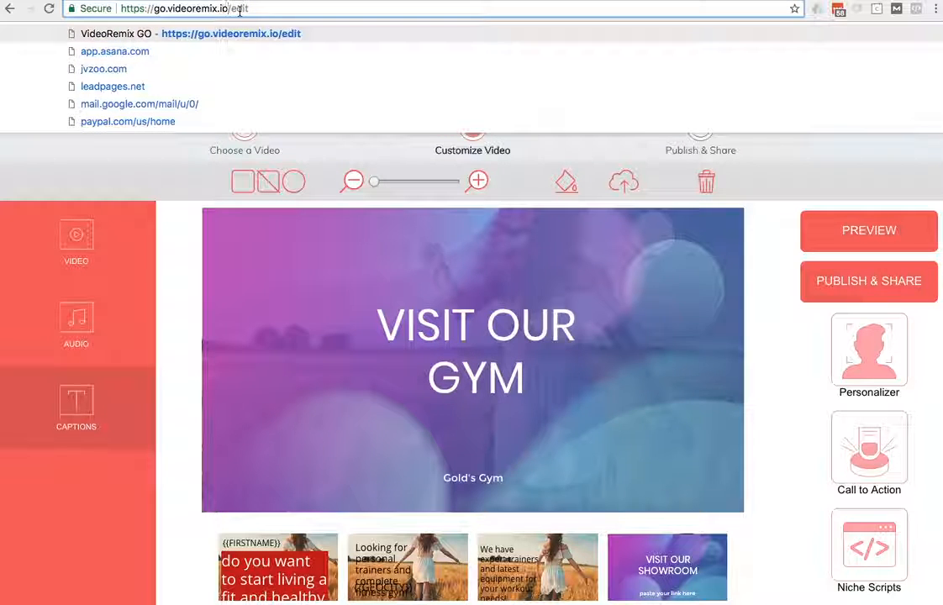
double_click(240, 9)
key(BackSpace)
key(Return)
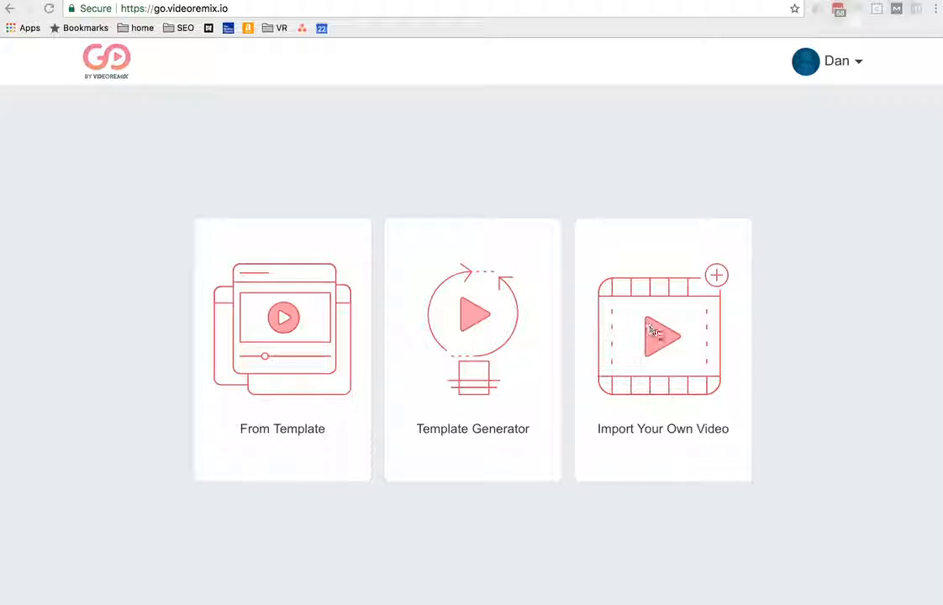
Step: Start importing your own video, then open the file chooser for uploading and cancel it
click(674, 340)
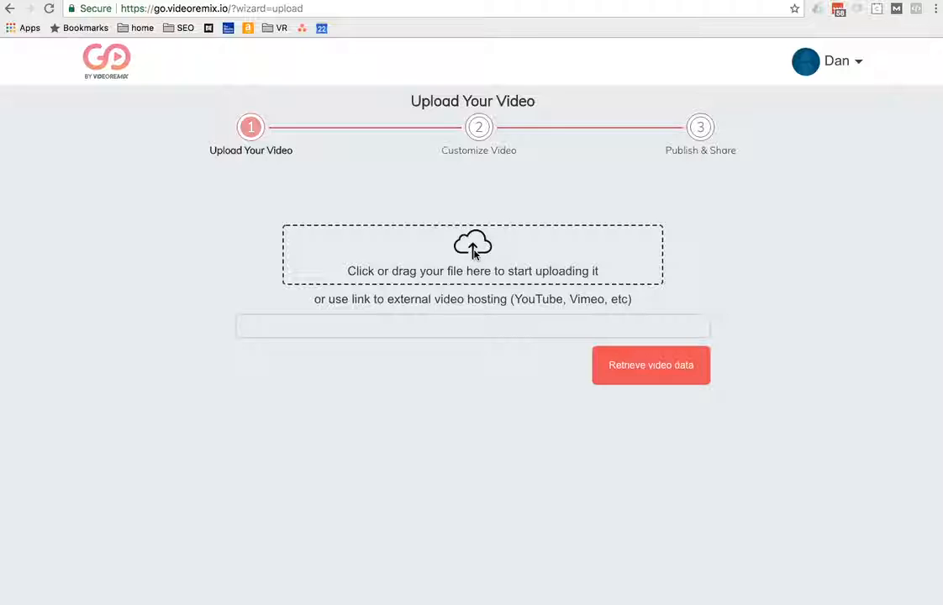
click(551, 244)
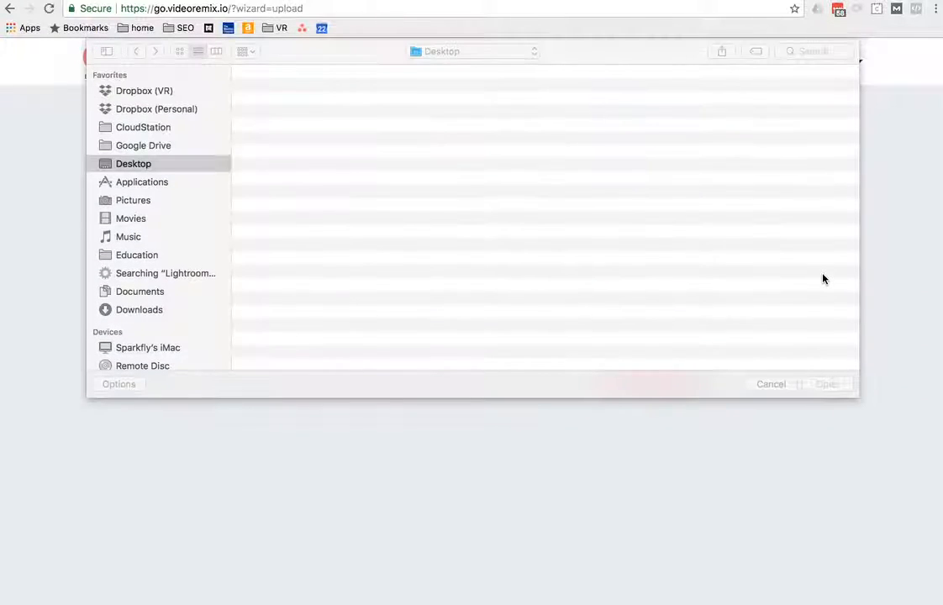
click(773, 385)
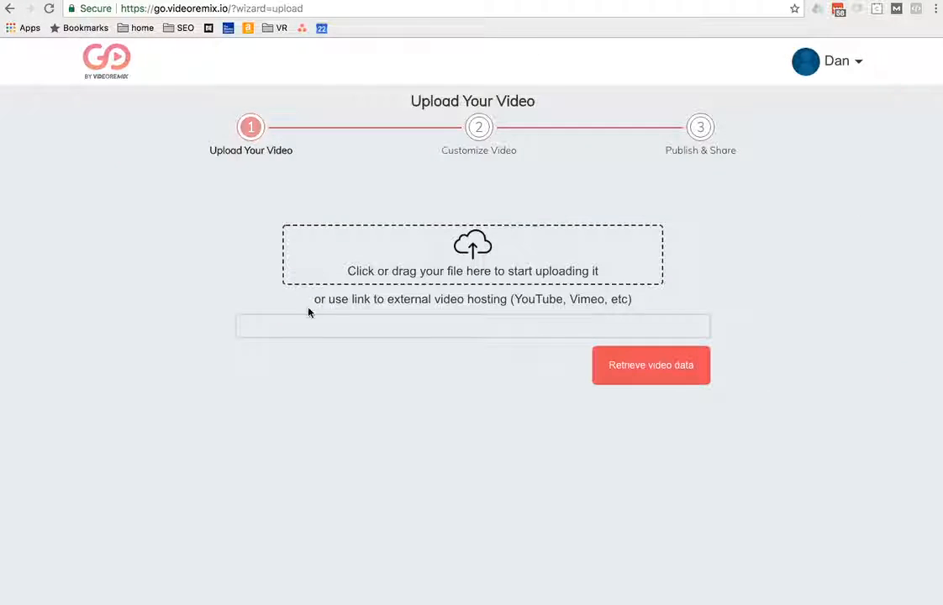
Step: Place the cursor in the external video link field and open YouTube in a new browser tab
click(270, 329)
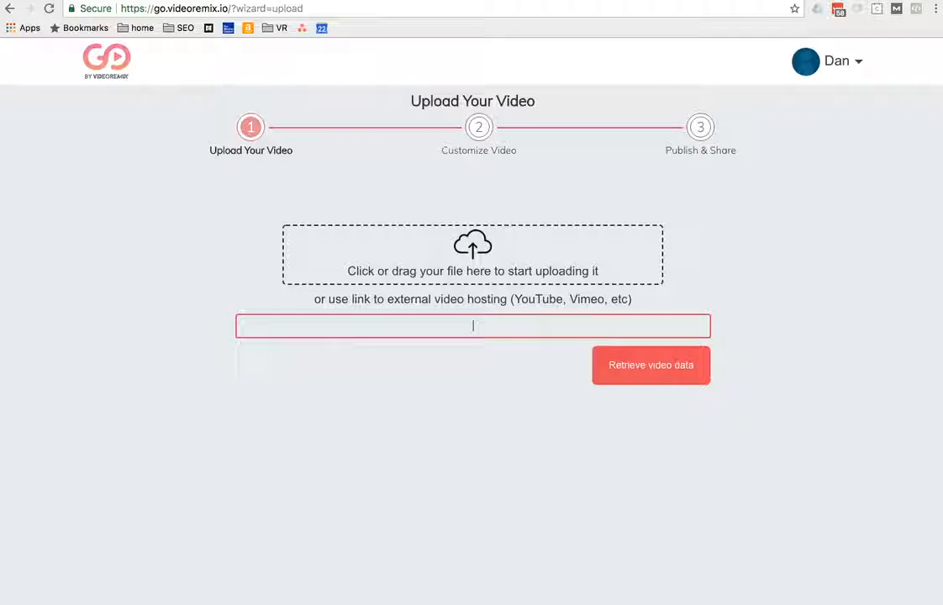
key(ctrl+t)
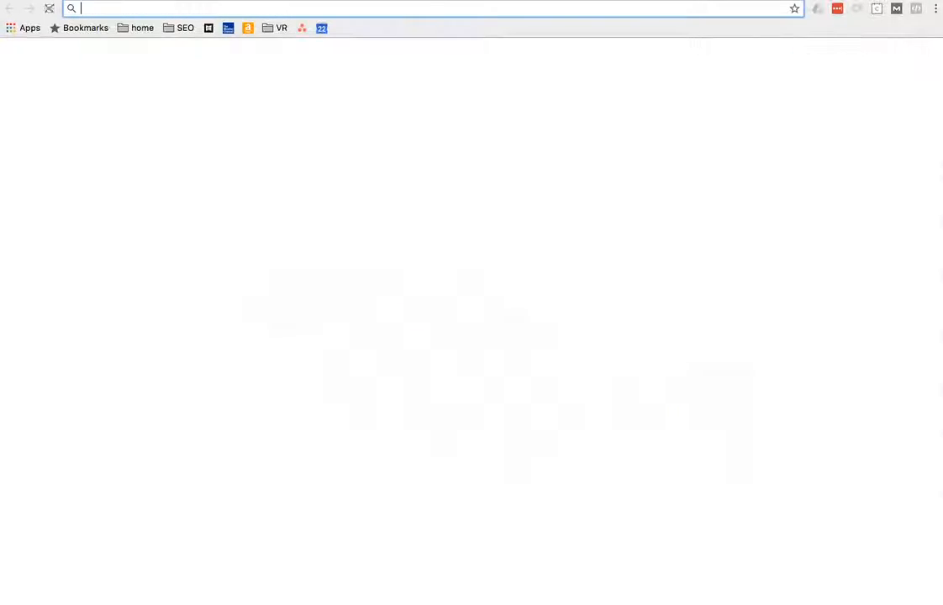
text(you)
key(Return)
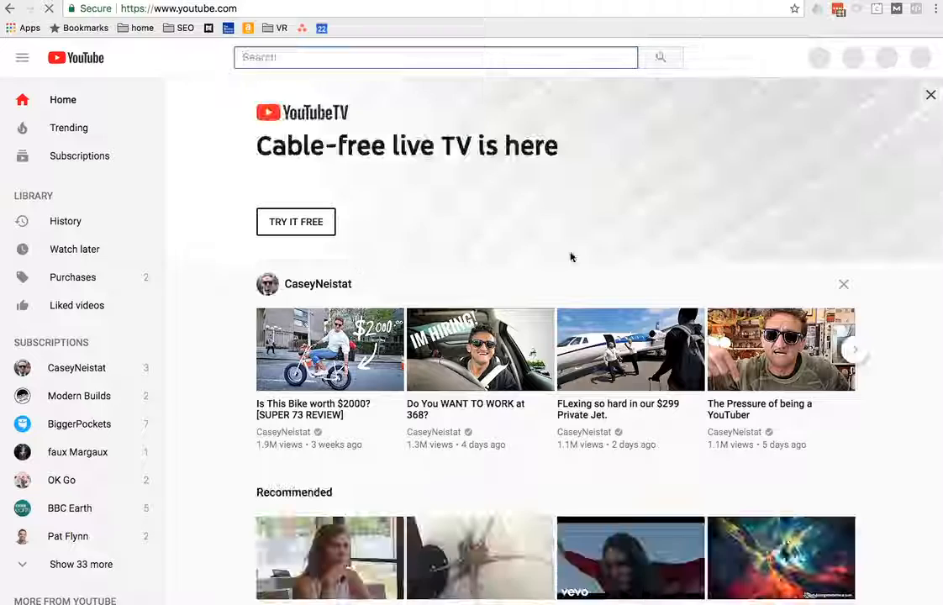
Step: Open the video "Do You WANT TO WORK at 368?" from the YouTube home page
scroll(568, 256, down, 1)
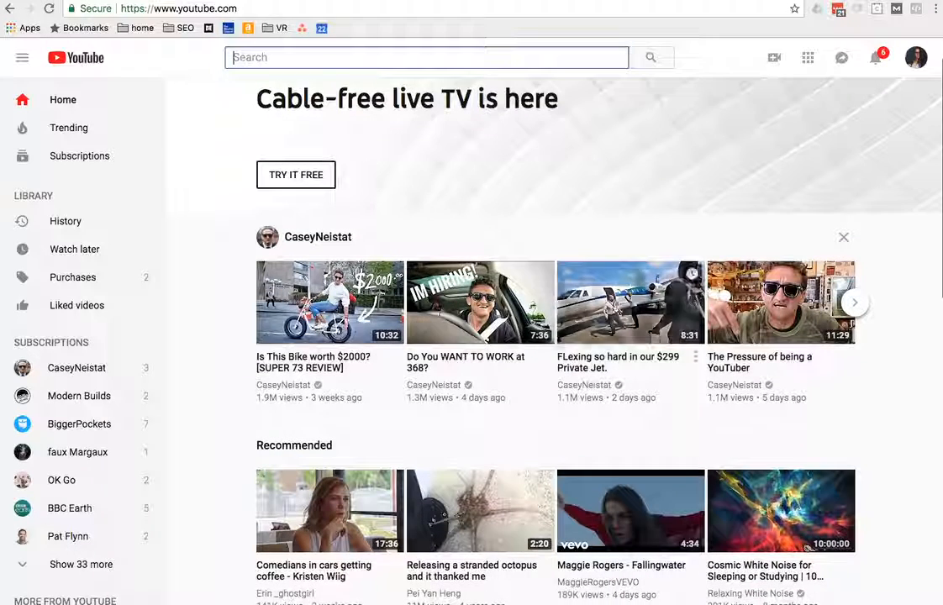
click(455, 351)
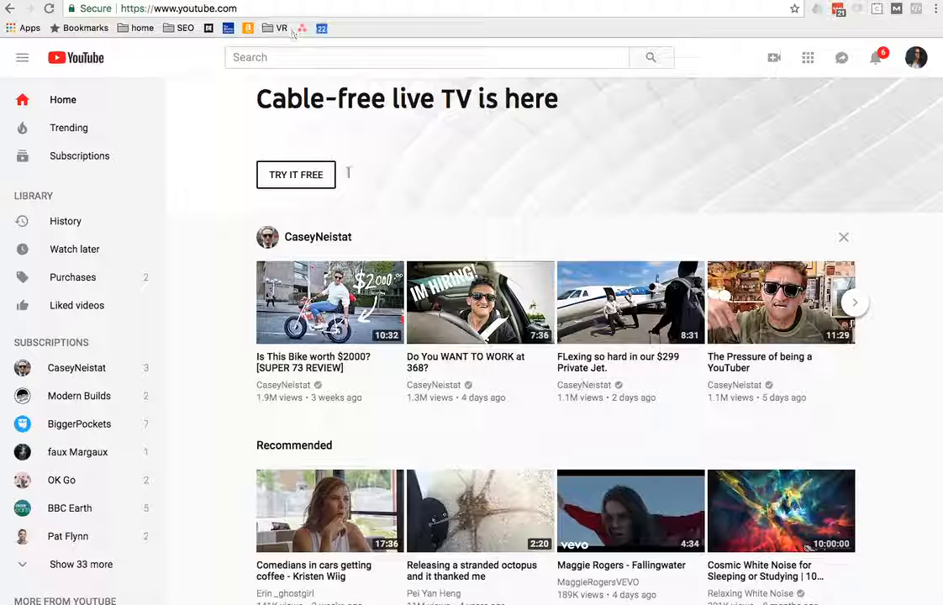
click(434, 369)
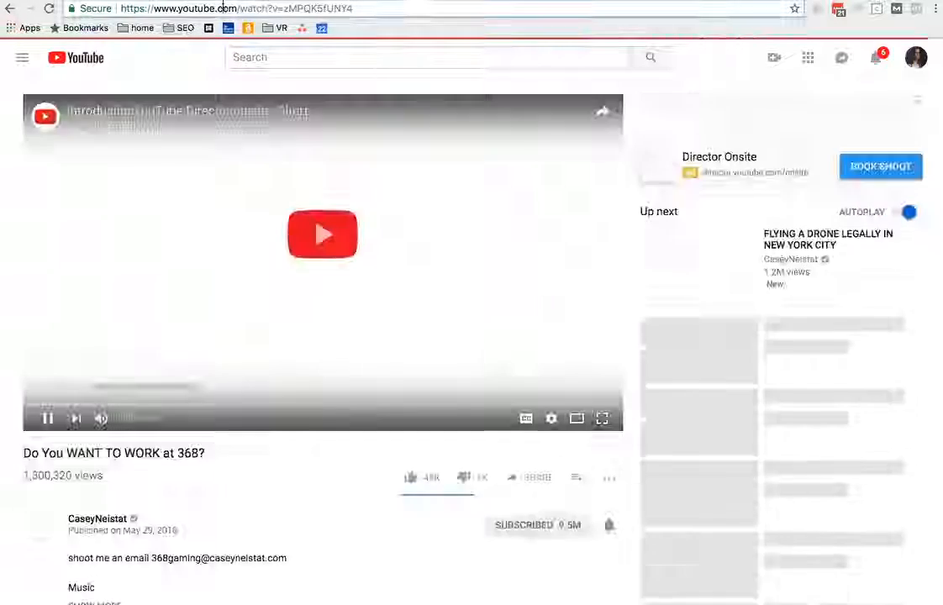
Step: Copy the YouTube video's address into the external video link field in VideoRemix GO and retrieve the video data
click(321, 10)
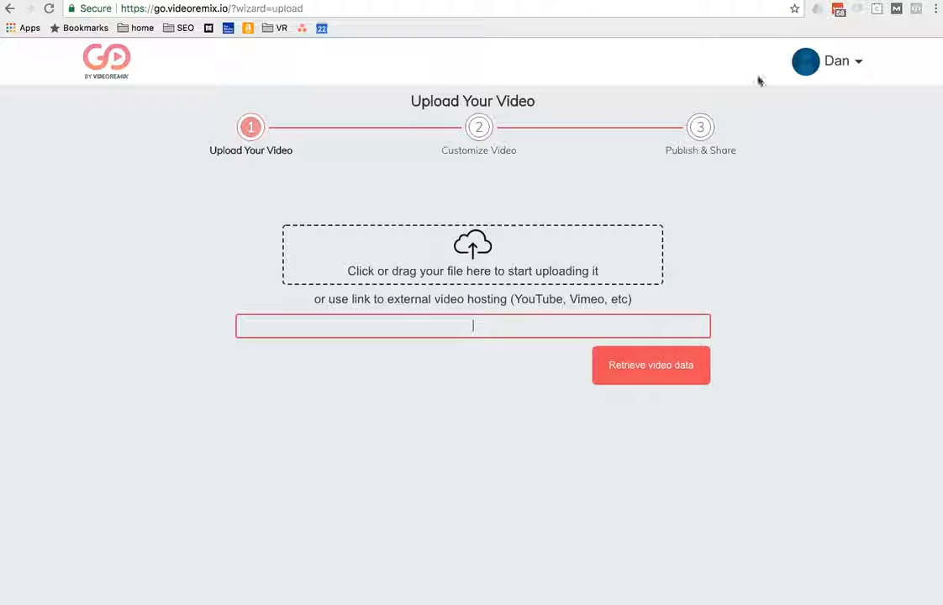
key(ctrl+v)
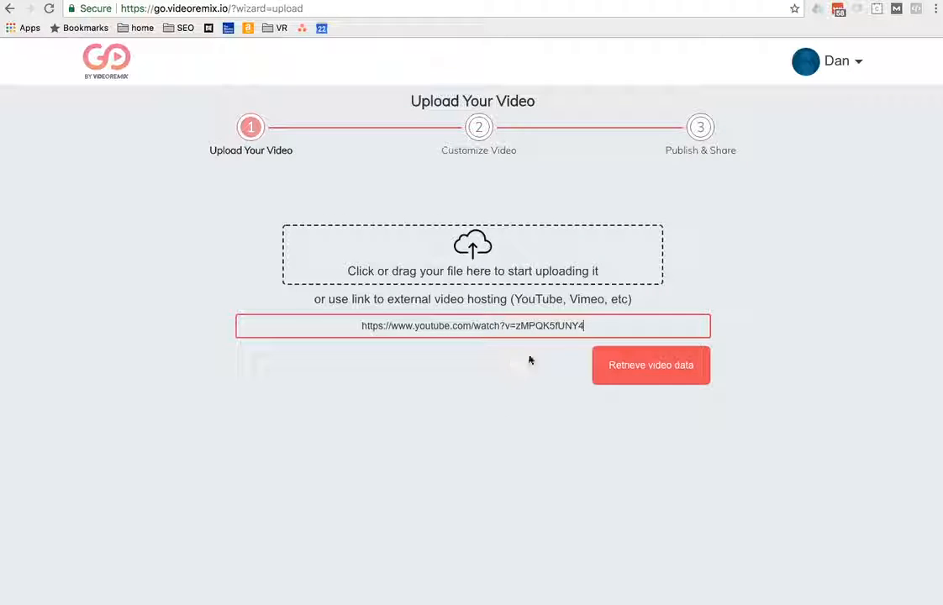
click(666, 367)
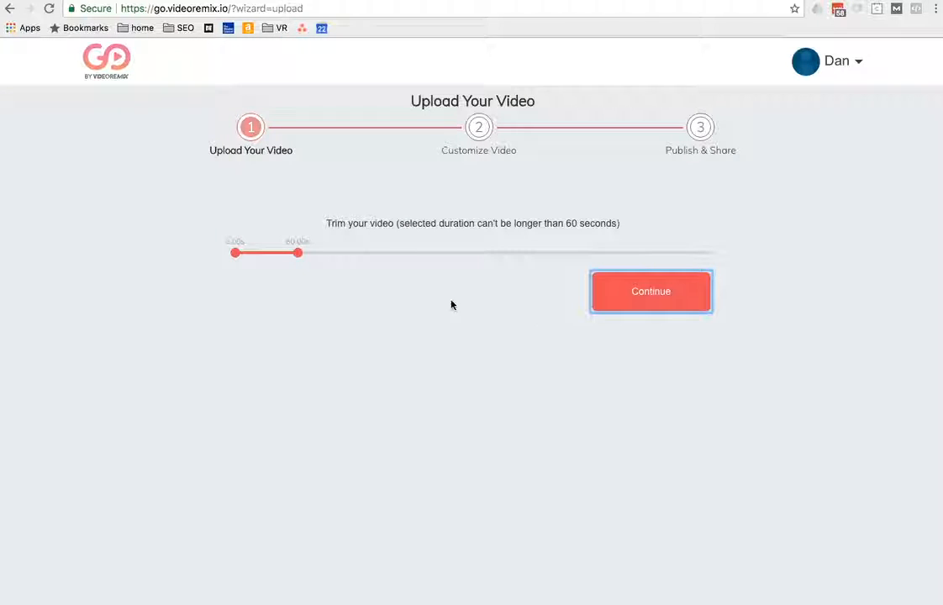
Step: Shift the trim selection further into the imported video so that it ends at about 113 seconds
drag(291, 250, 300, 254)
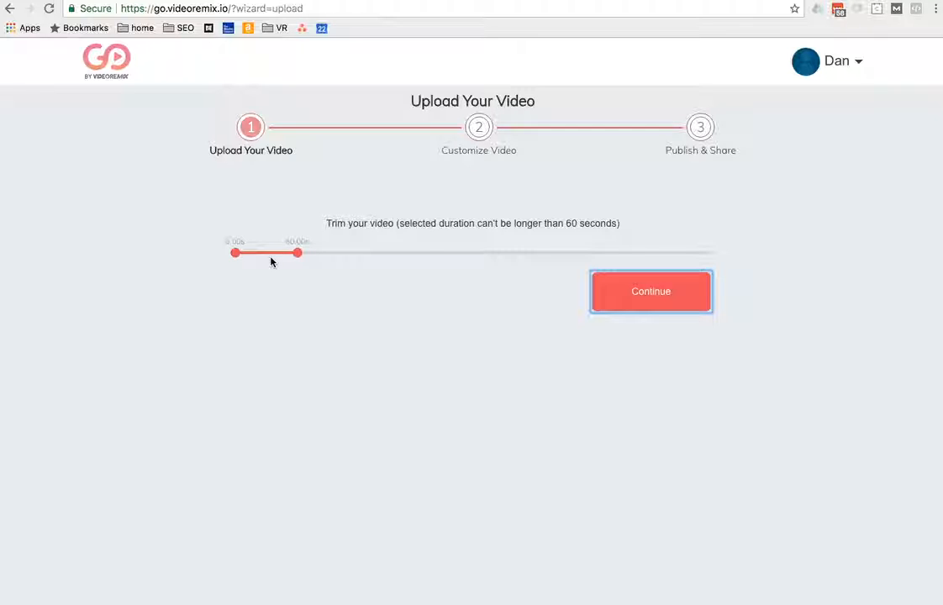
click(269, 254)
drag(268, 259, 339, 263)
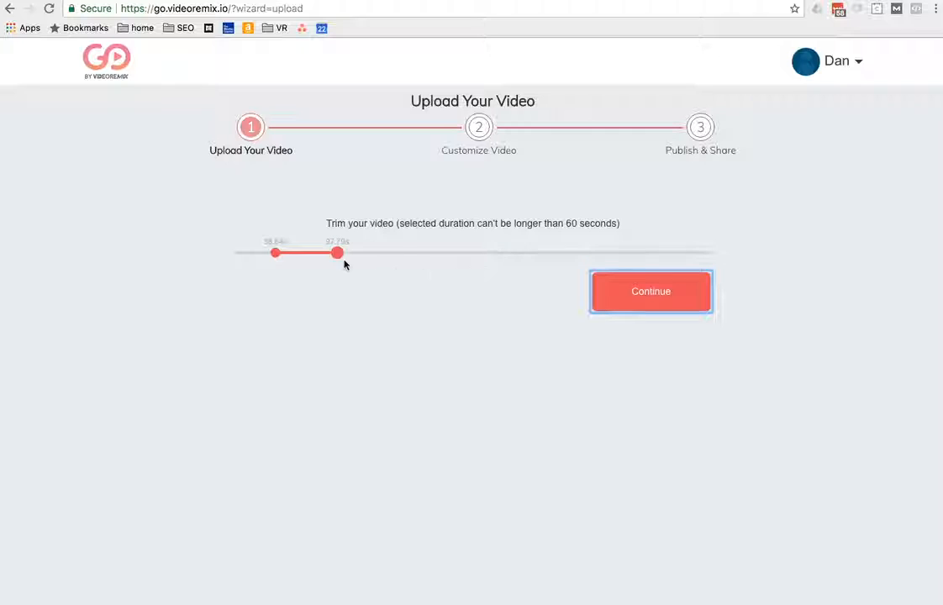
drag(278, 260, 392, 263)
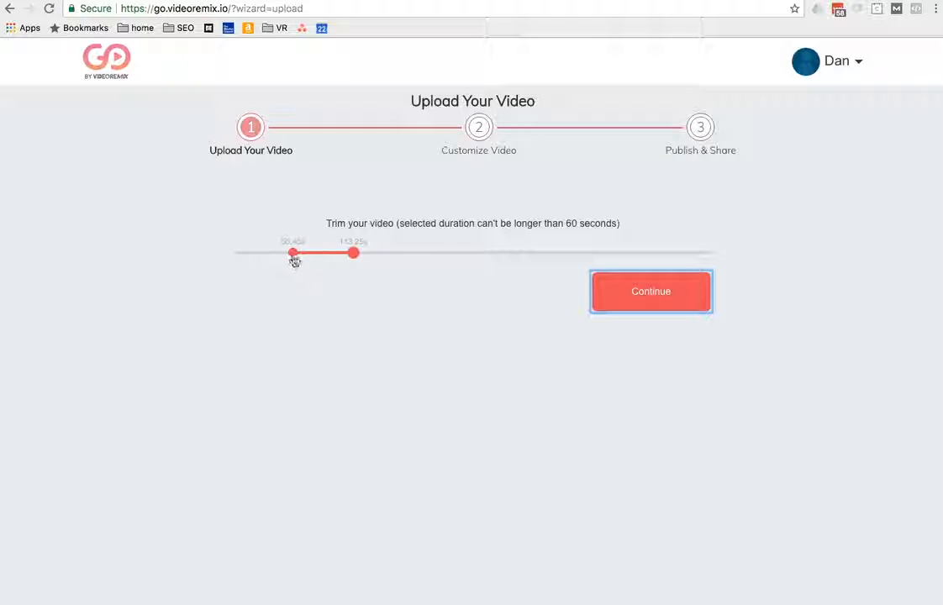
Step: Move the start of the trim selection to about 72 seconds and continue to customizing the video
drag(294, 259, 311, 259)
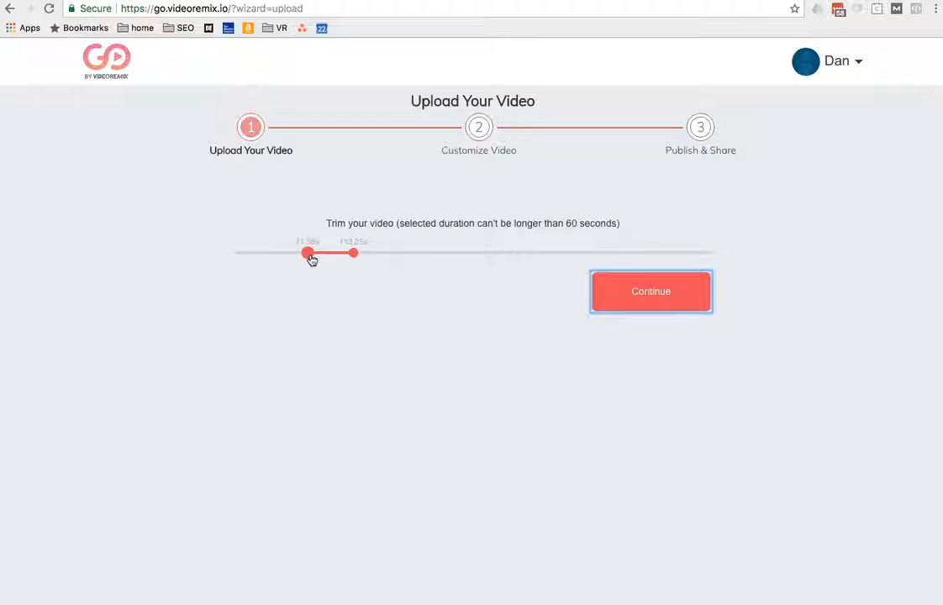
click(668, 291)
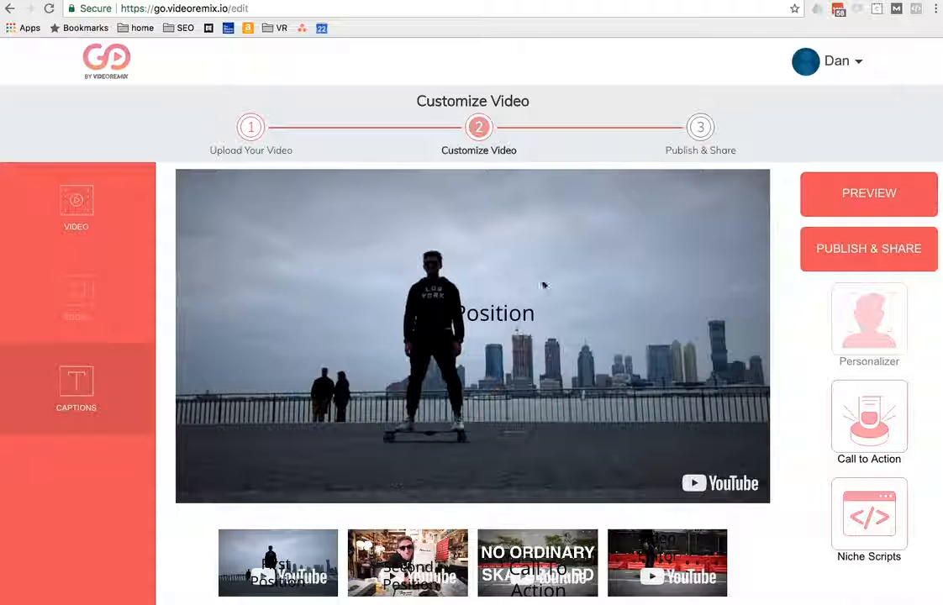
Step: Give the "First Position" caption on the first scene a near-white background, #FFFBFB
click(507, 310)
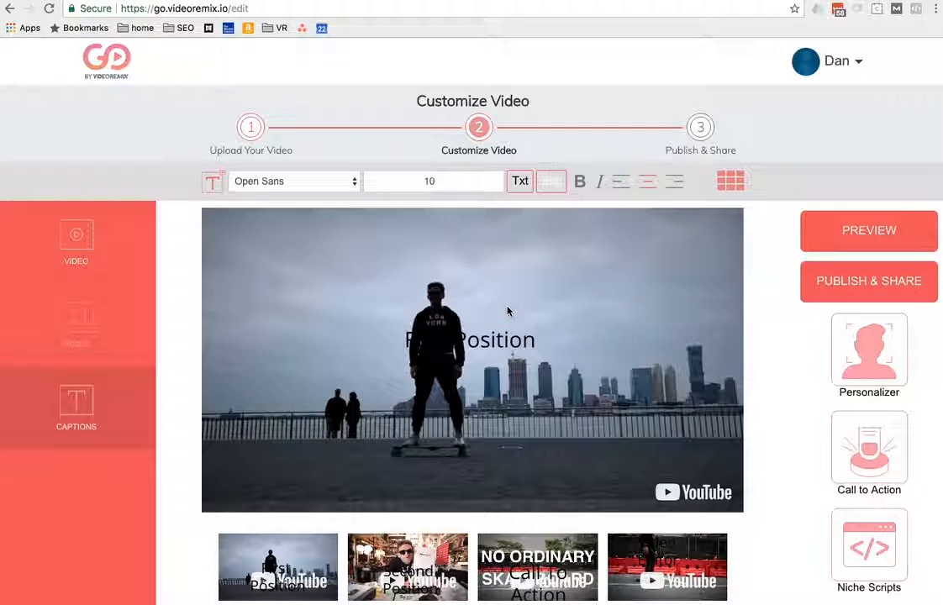
click(480, 337)
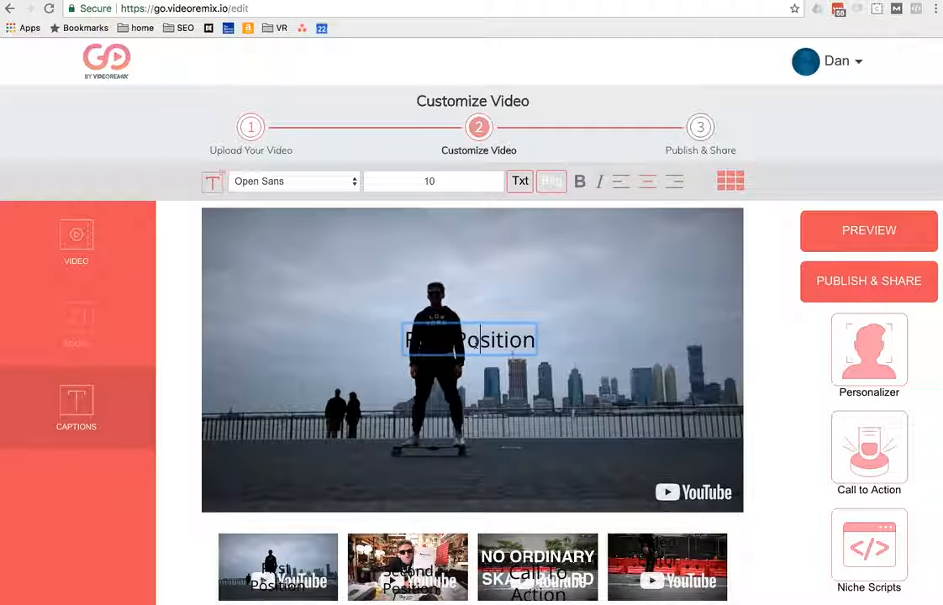
key(super+a)
click(552, 183)
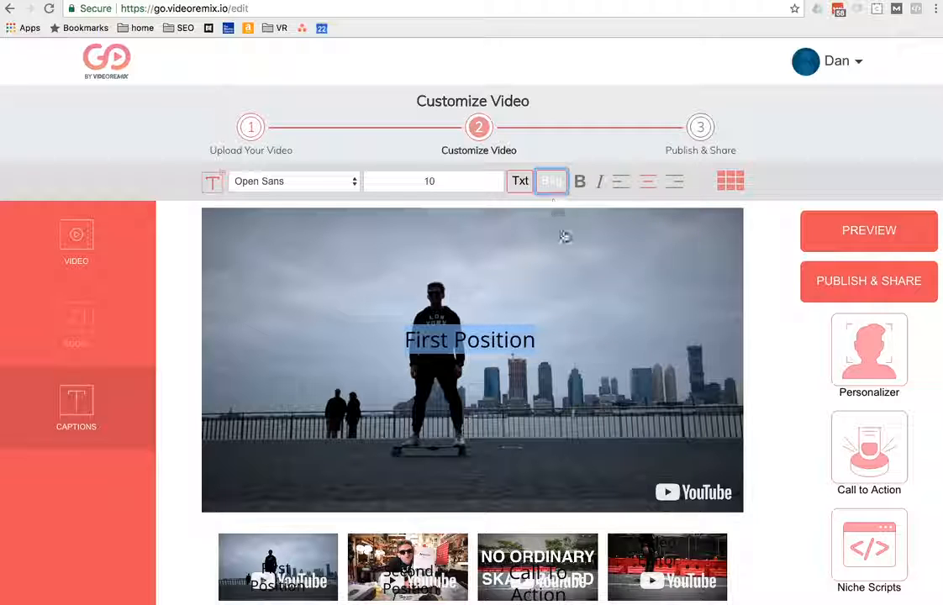
drag(538, 238, 537, 176)
click(483, 239)
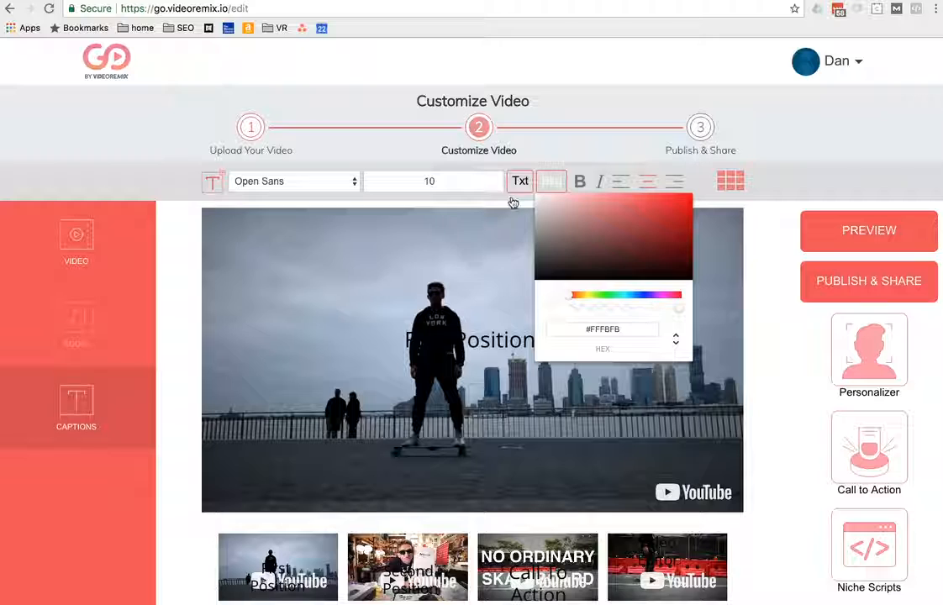
click(514, 203)
click(421, 340)
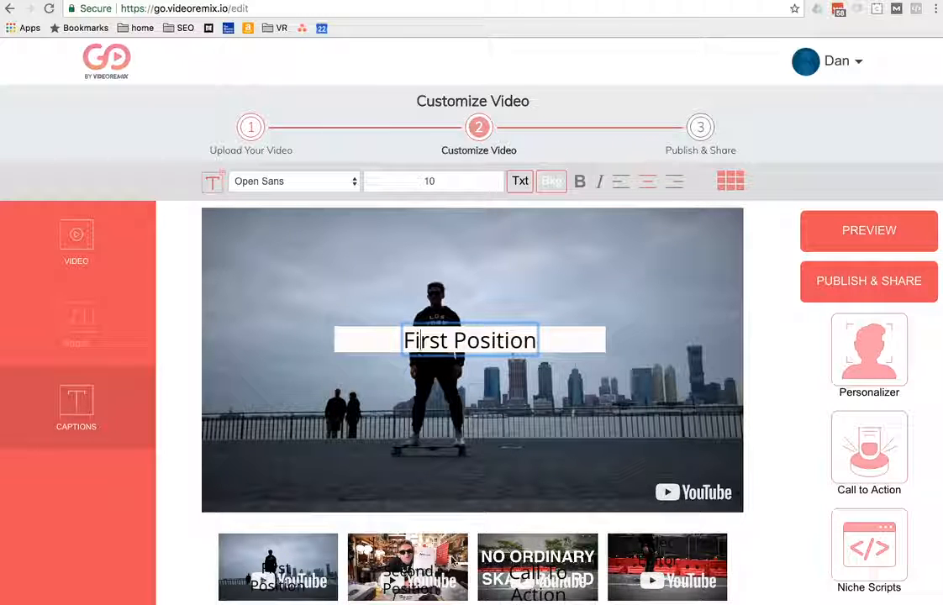
Step: Give the "Second Position" caption on the second scene a white background, #FFFFFF
click(452, 561)
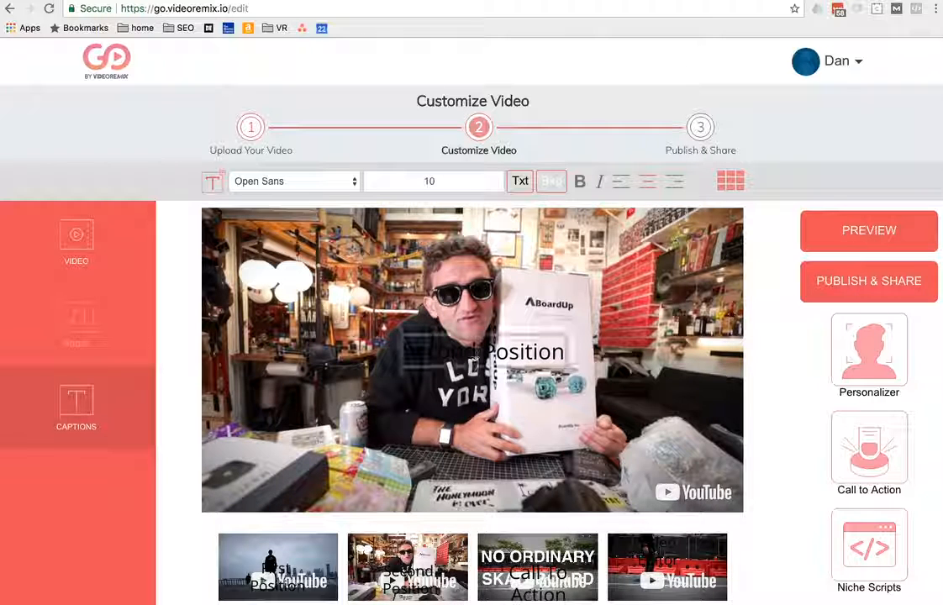
click(520, 353)
key(super+a)
click(548, 189)
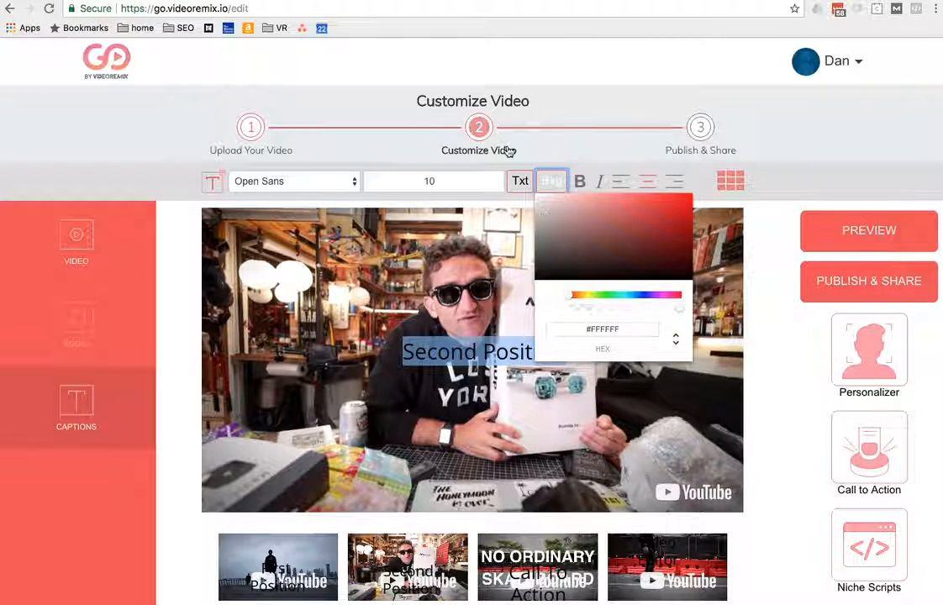
click(431, 281)
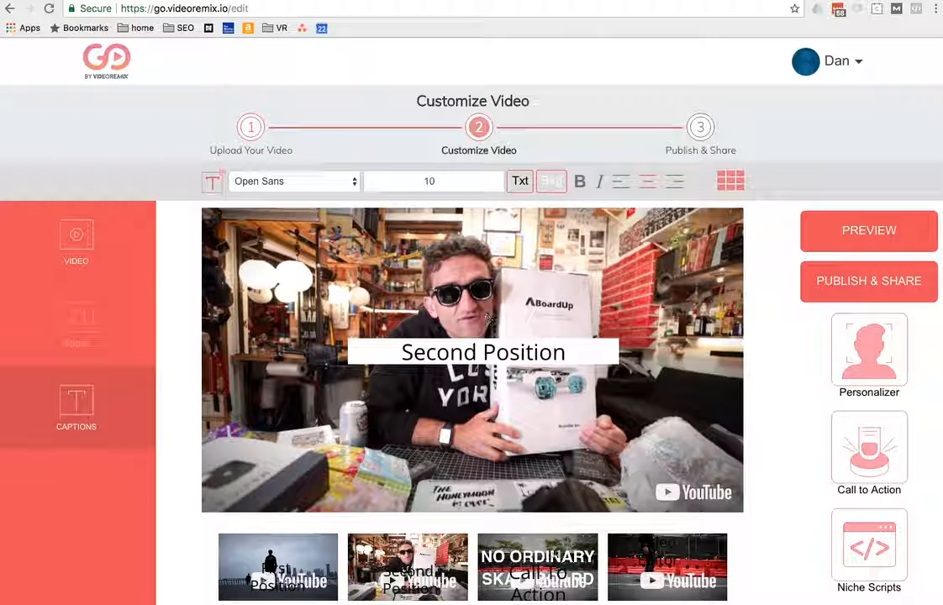
Step: Give the "Call To Action" caption on the third scene a white background, #FFFFFF
click(536, 589)
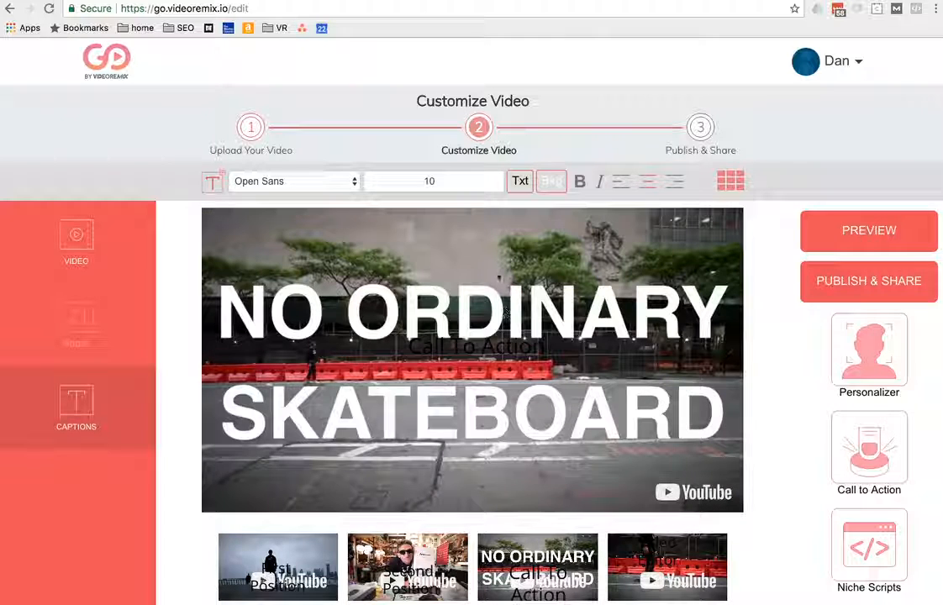
click(476, 347)
triple_click(475, 345)
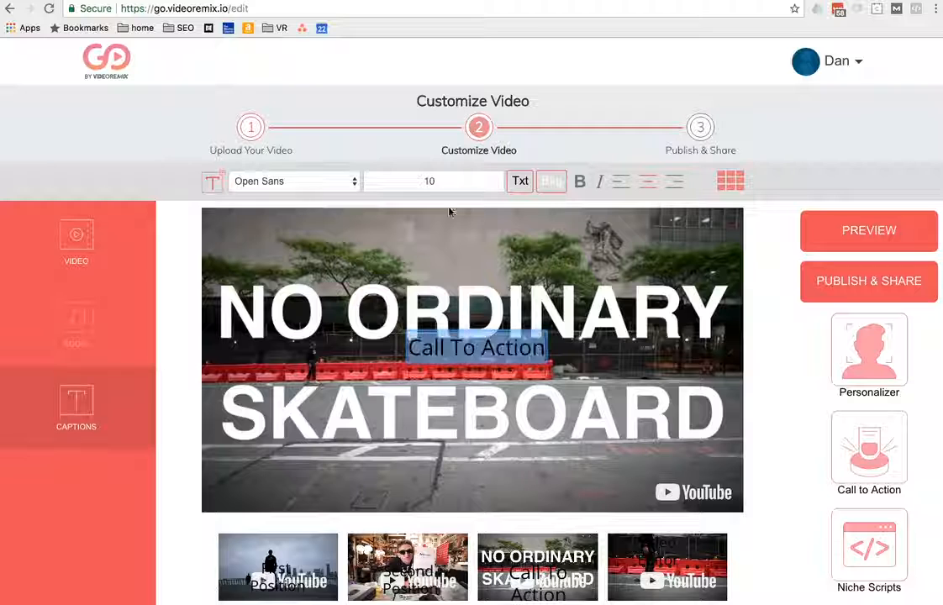
click(550, 181)
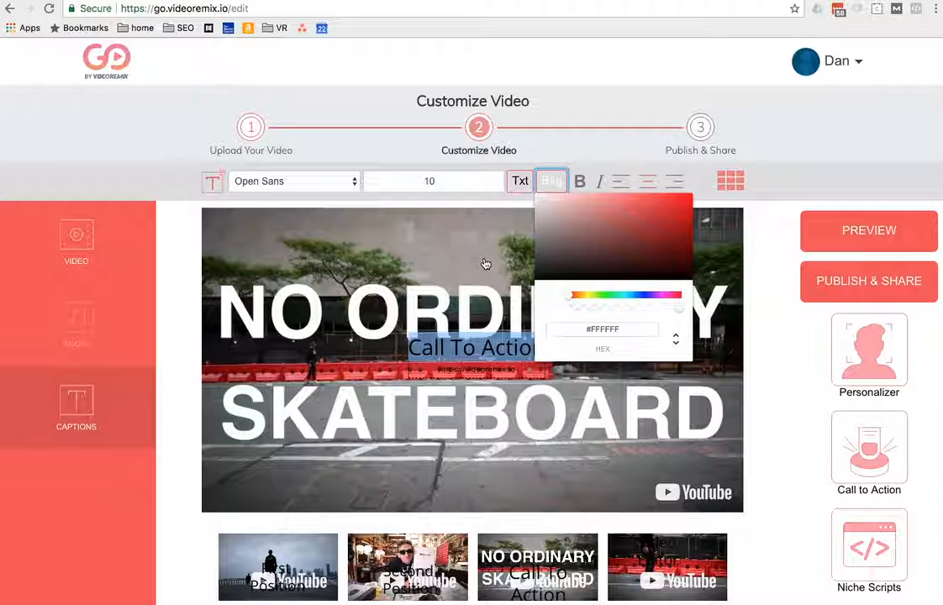
click(471, 225)
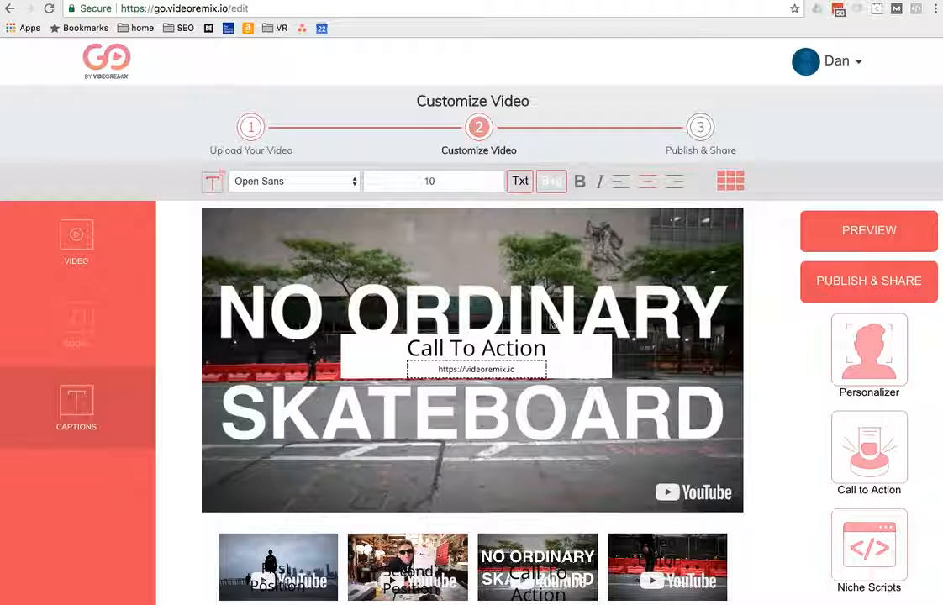
Step: View the fourth scene and review the Personalizer options for it and the first scene, without adding a field
click(653, 562)
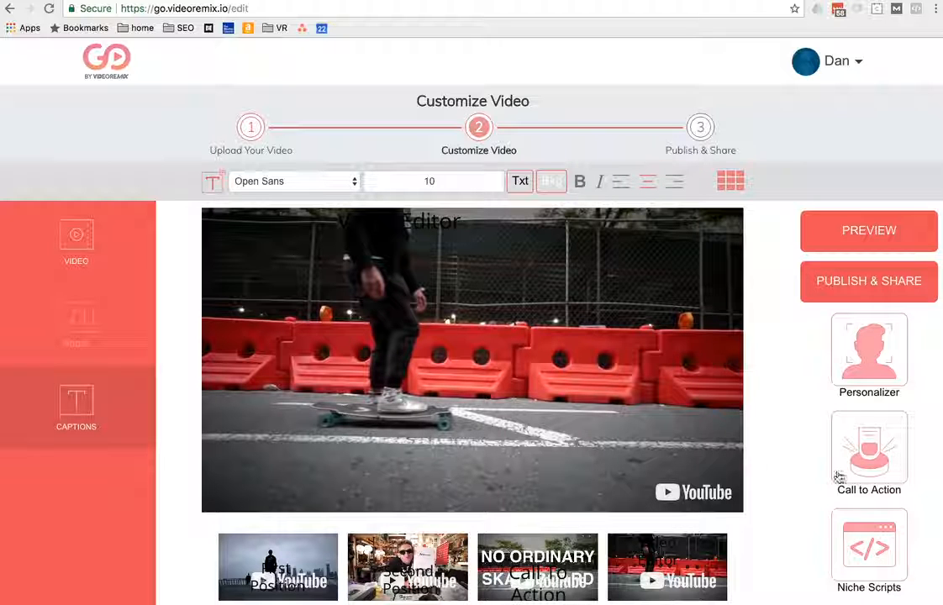
click(884, 354)
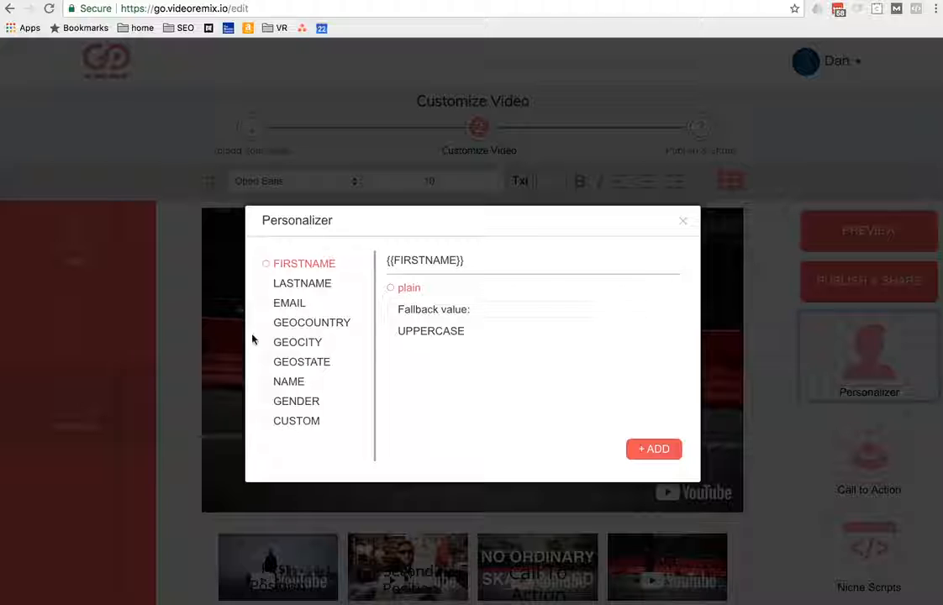
click(682, 222)
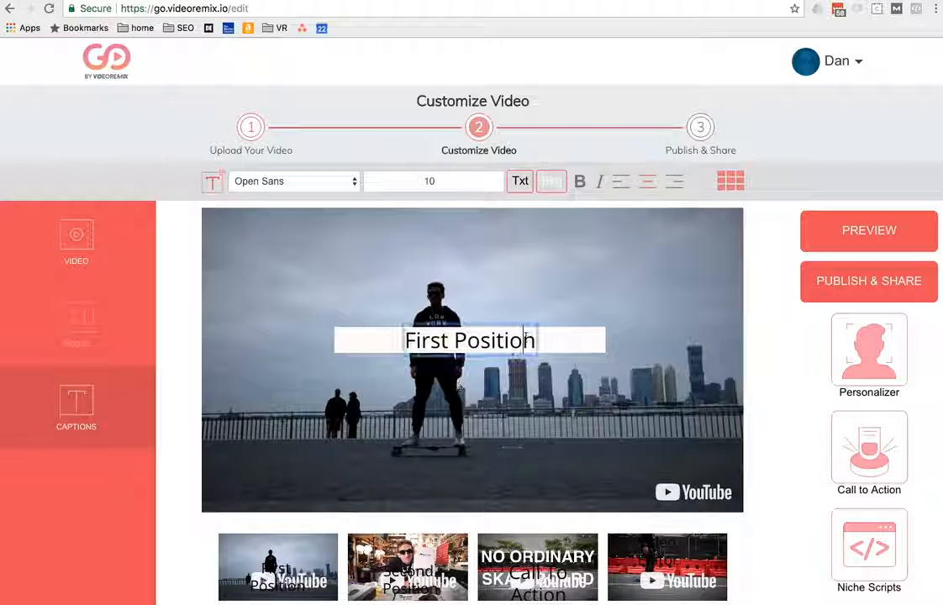
click(877, 353)
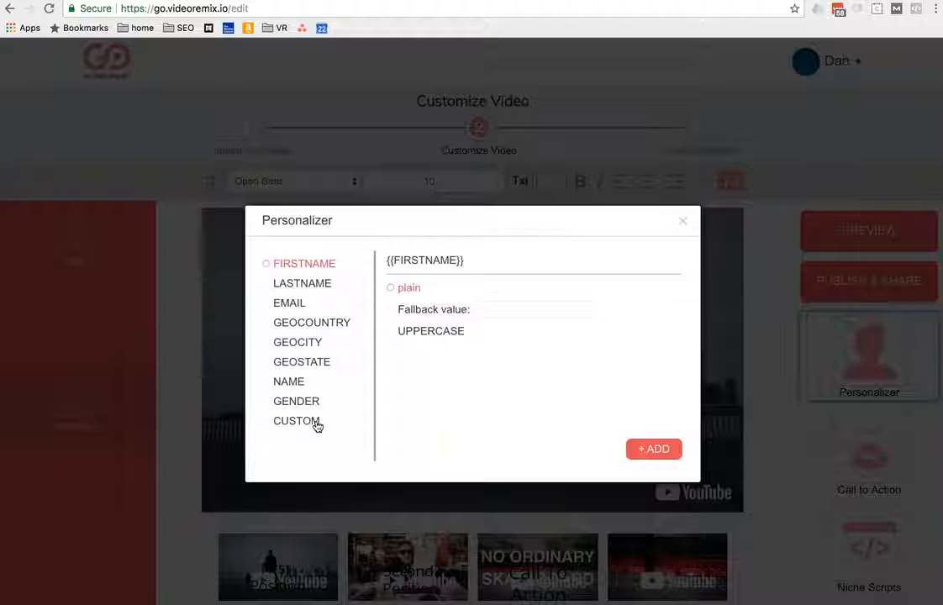
click(683, 222)
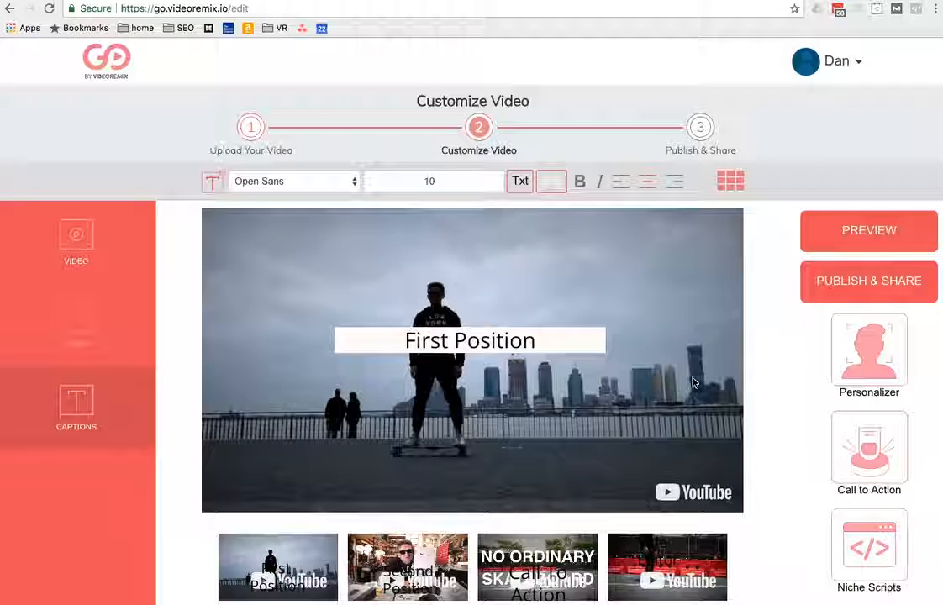